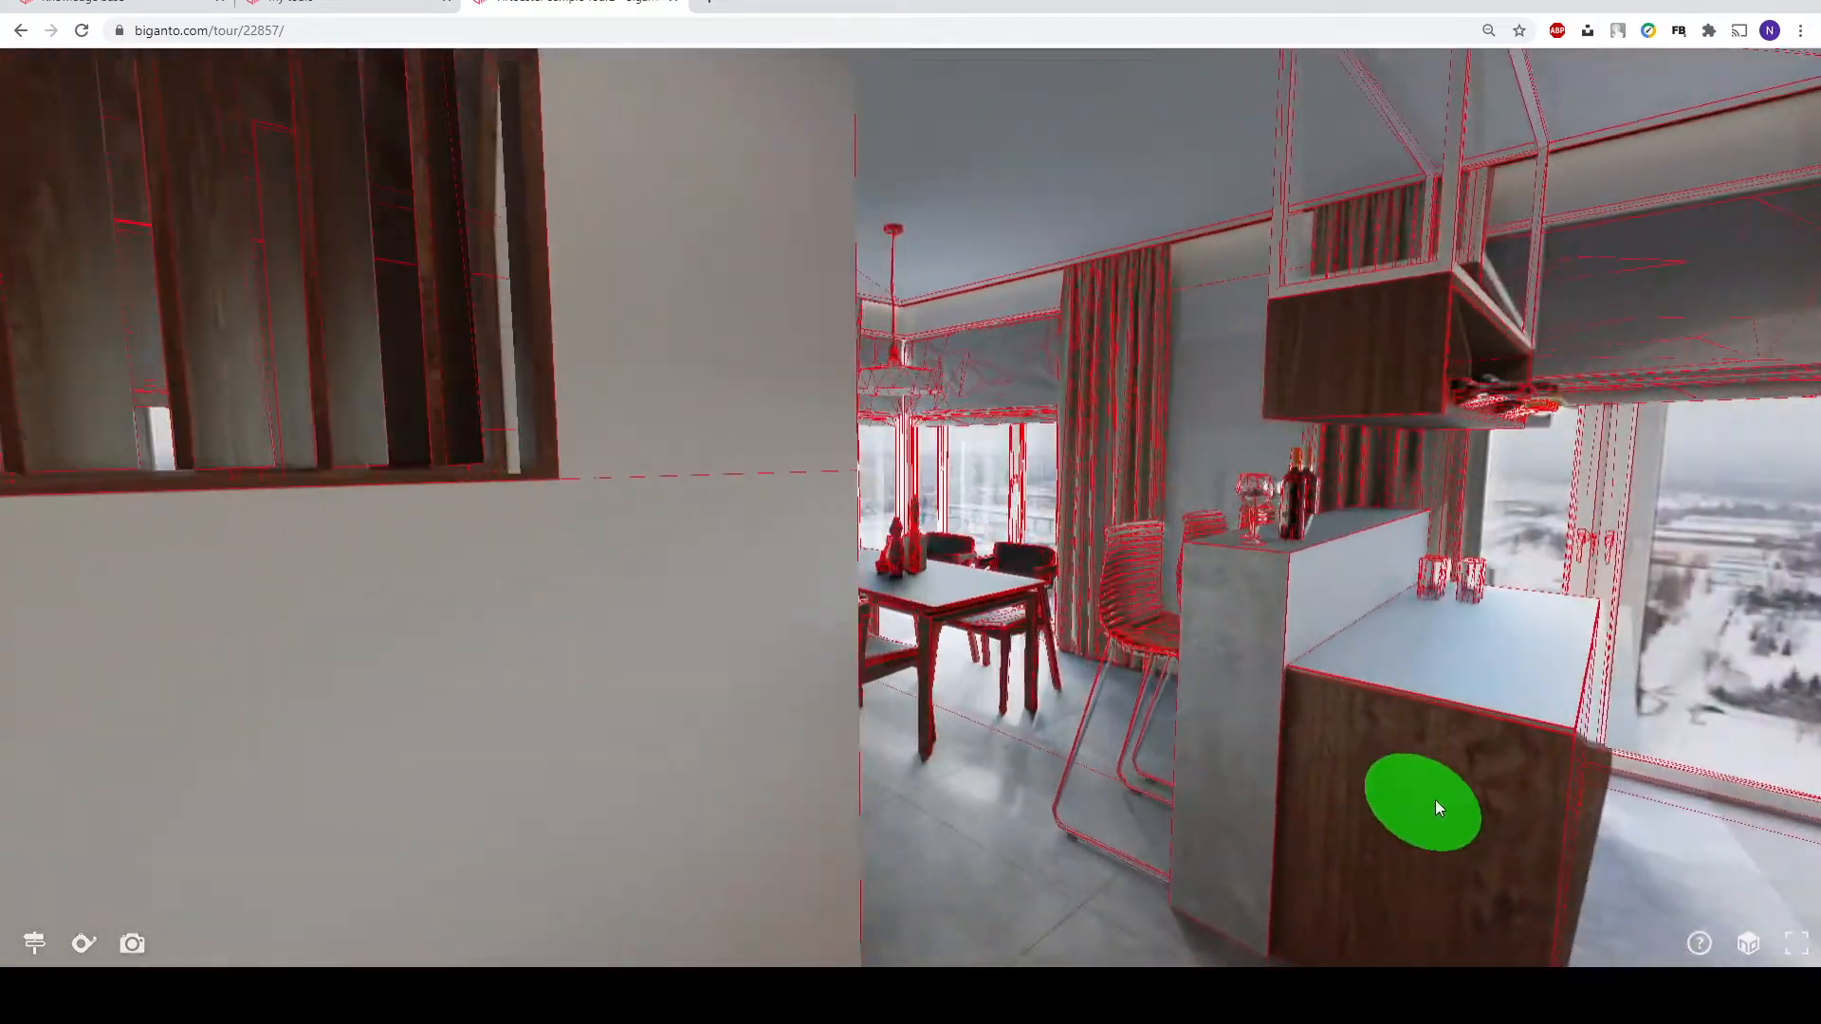
Examine the sample apartment tour's underlying mesh in walk-through and dollhouse views, ending at the kitchen island.
{"action": "left_click", "coordinate": [1687, 788]}
{"action": "left_click_drag", "start_coordinate": [1544, 809], "coordinate": [1152, 814]}
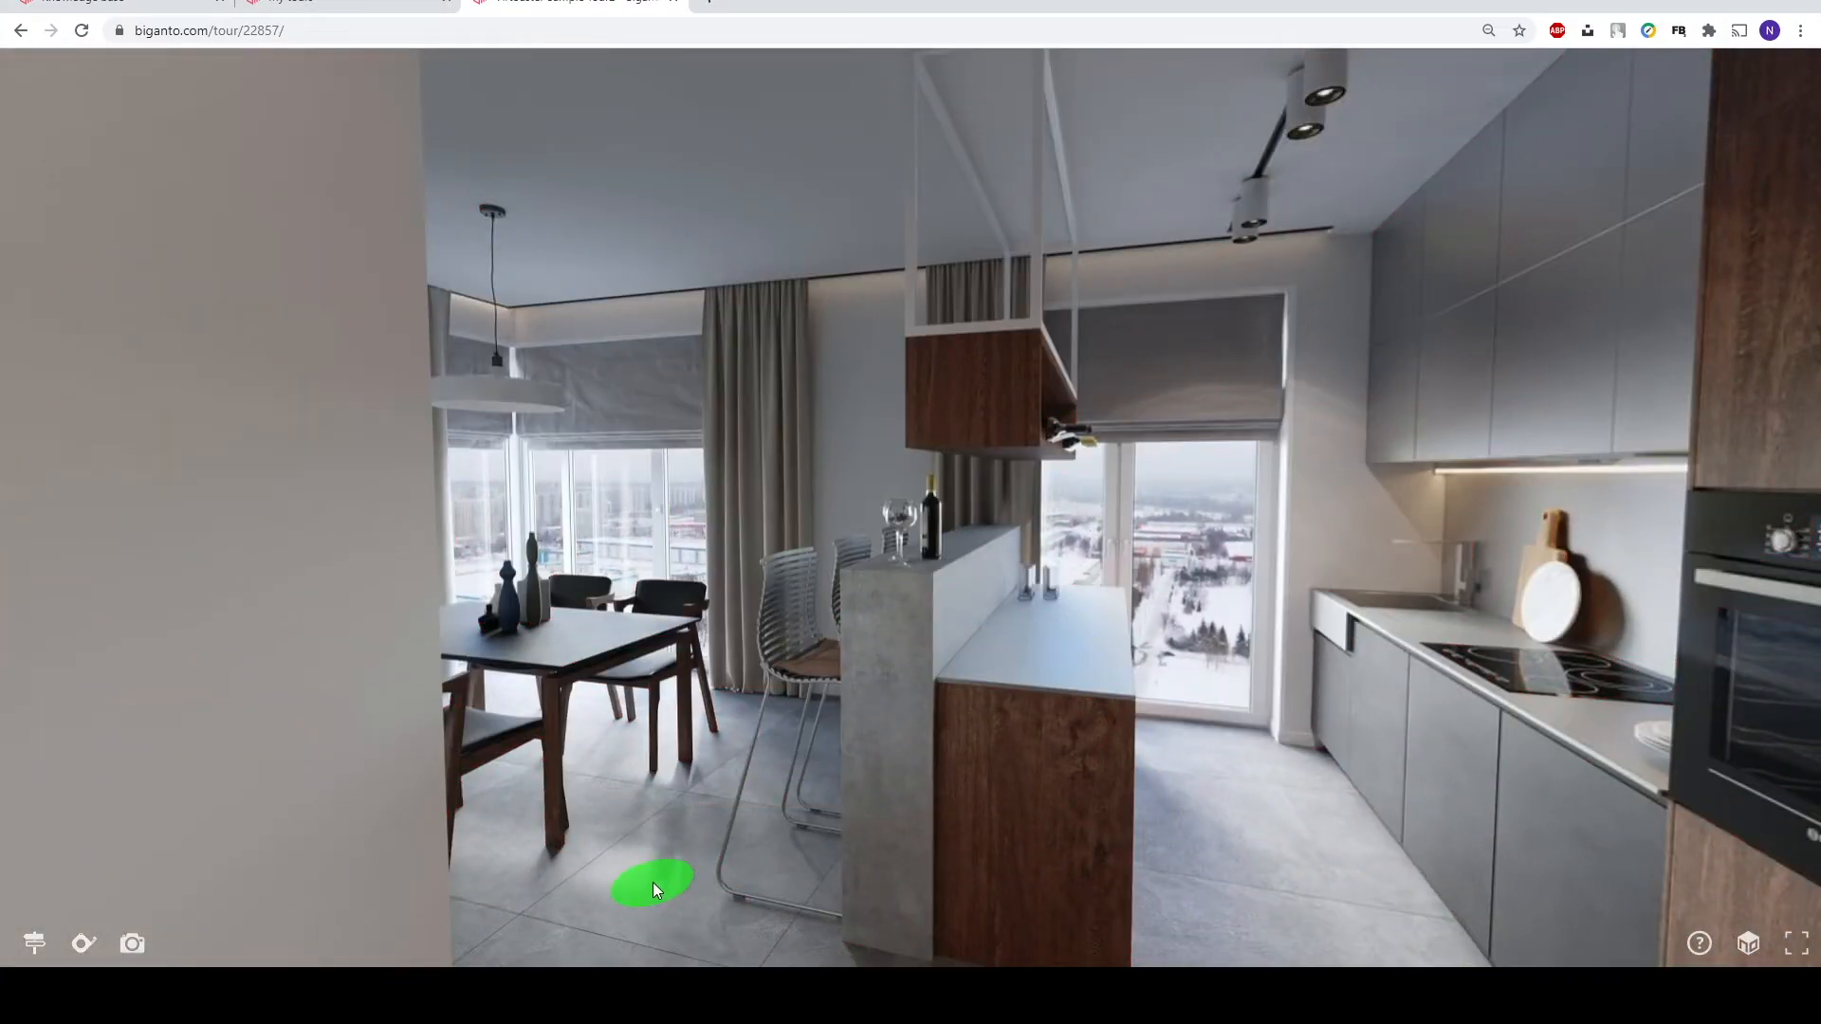
{"action": "left_click", "coordinate": [1748, 942]}
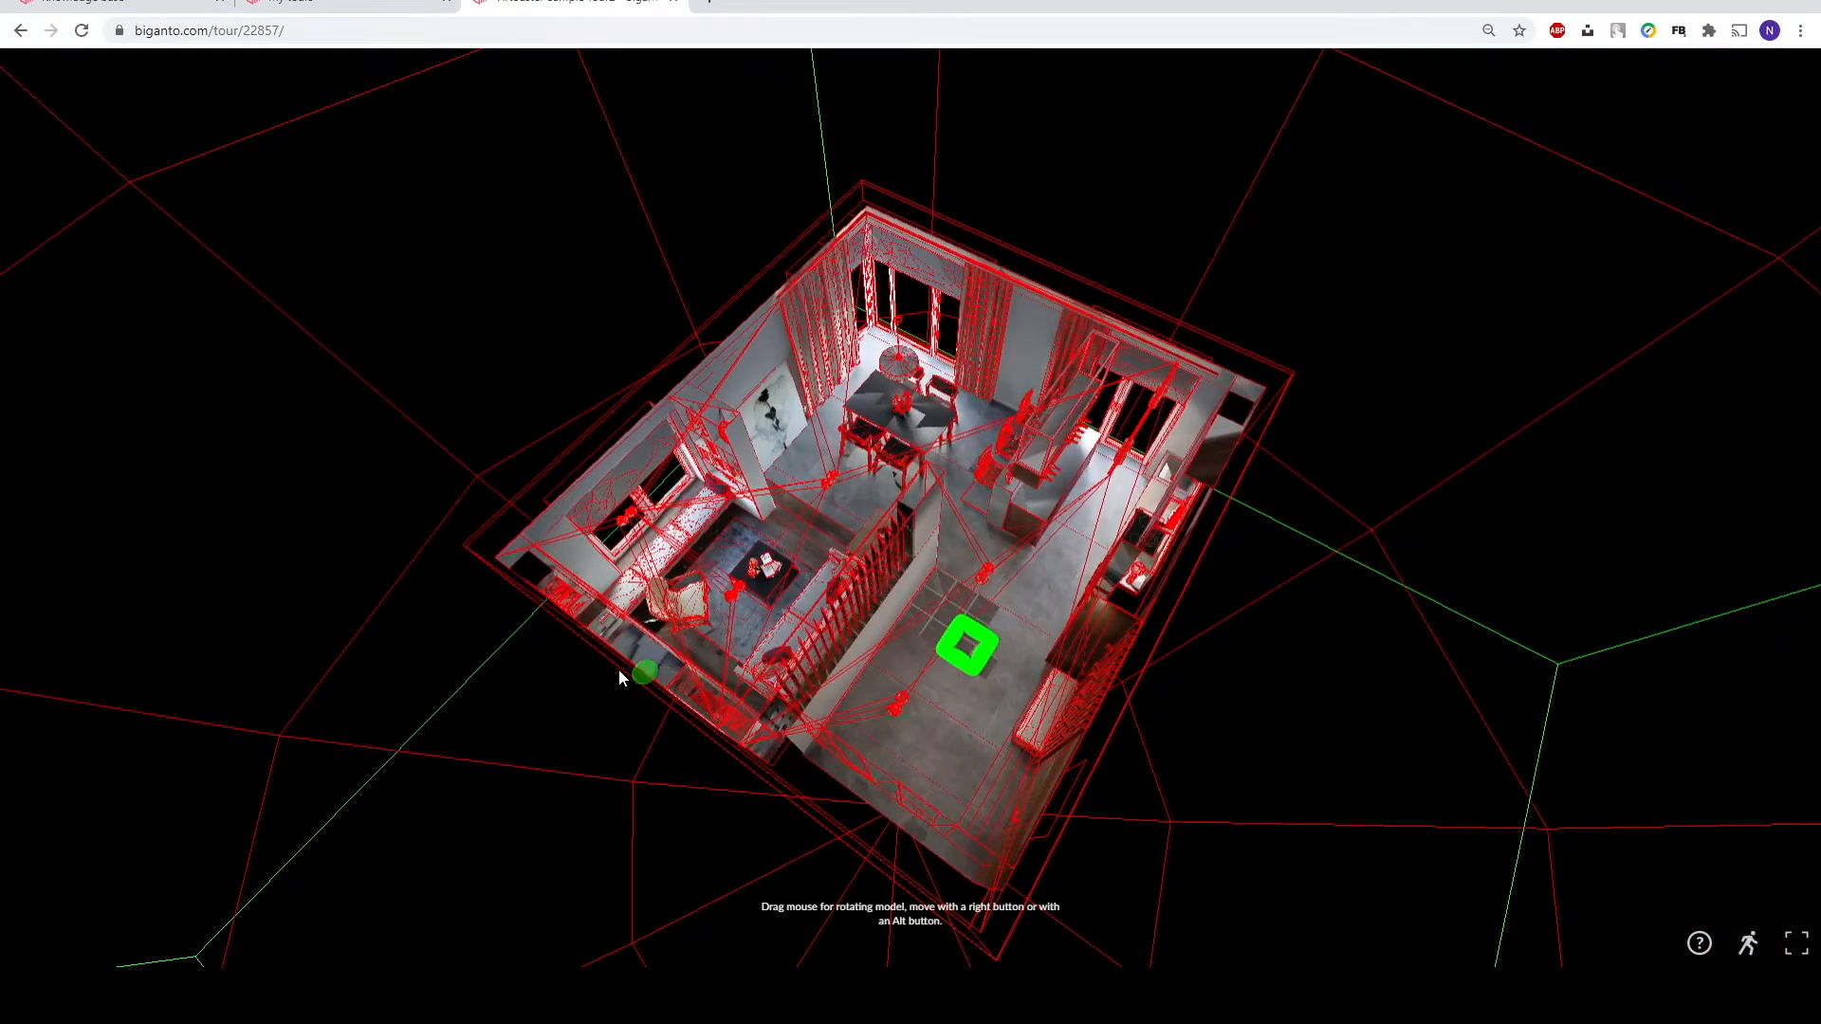
{"action": "left_click_drag", "start_coordinate": [800, 662], "coordinate": [1819, 580]}
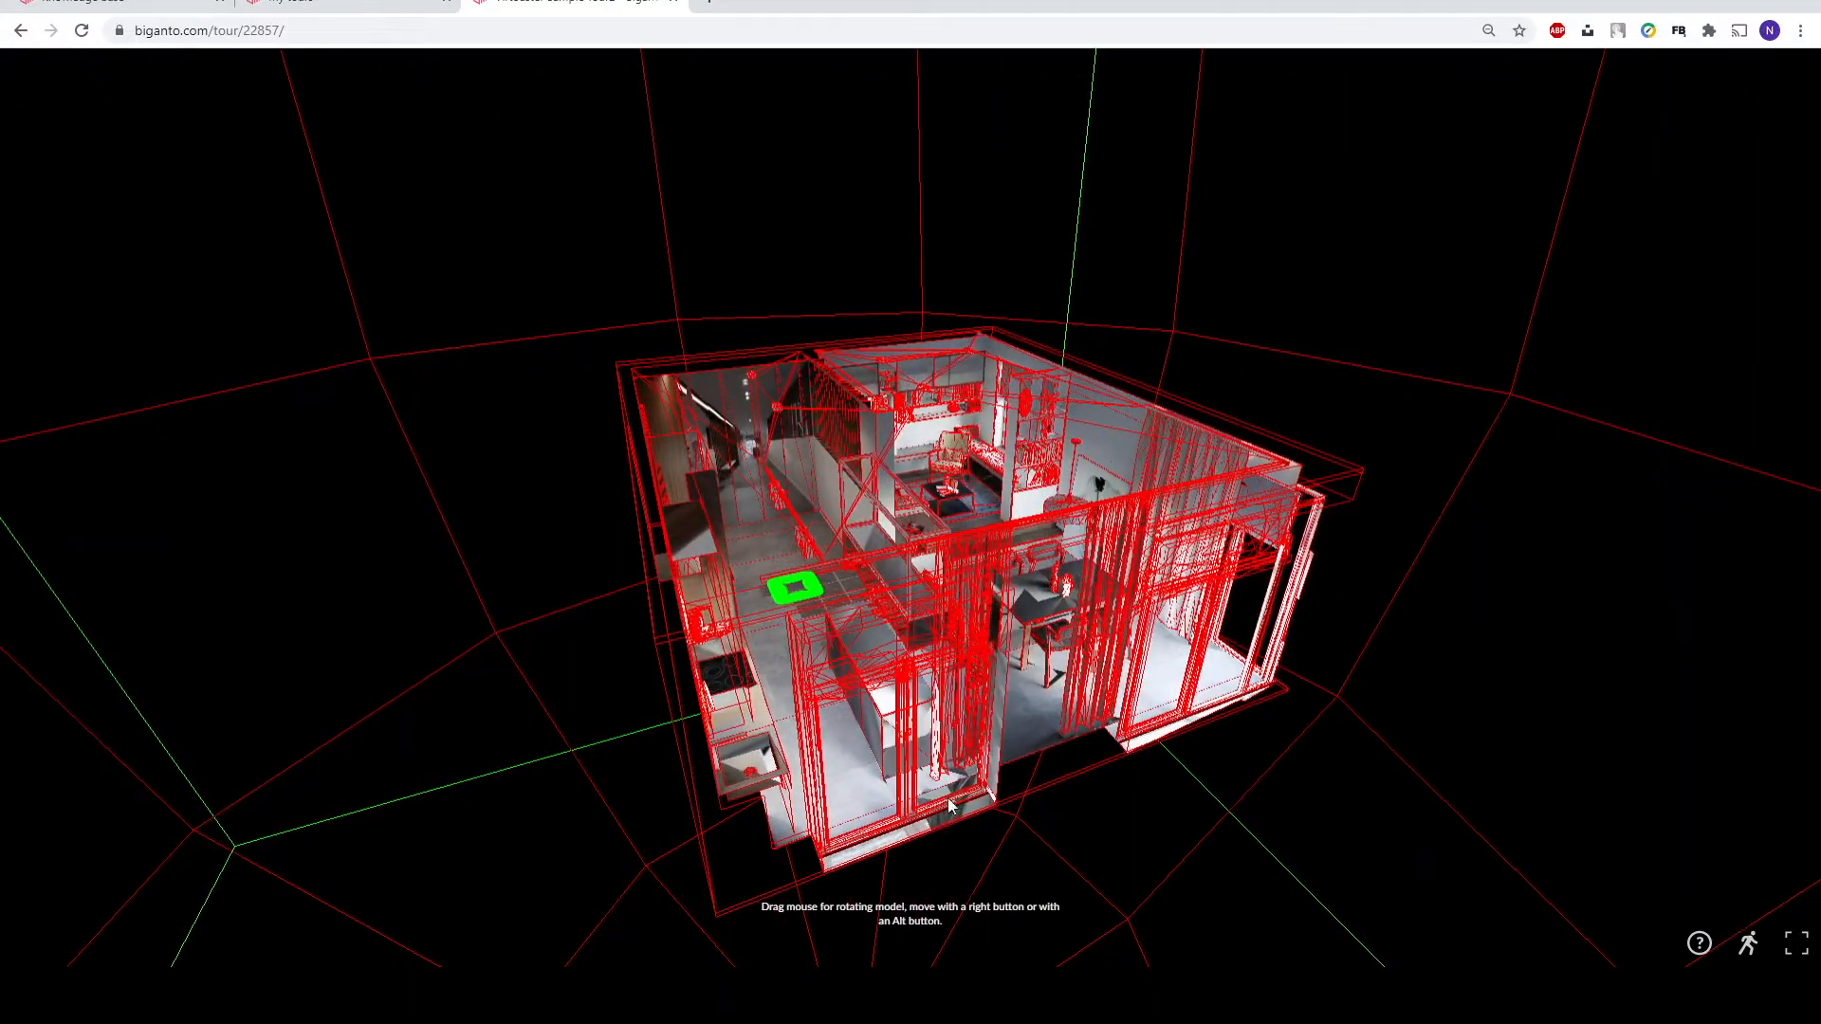
{"action": "left_click", "coordinate": [846, 757]}
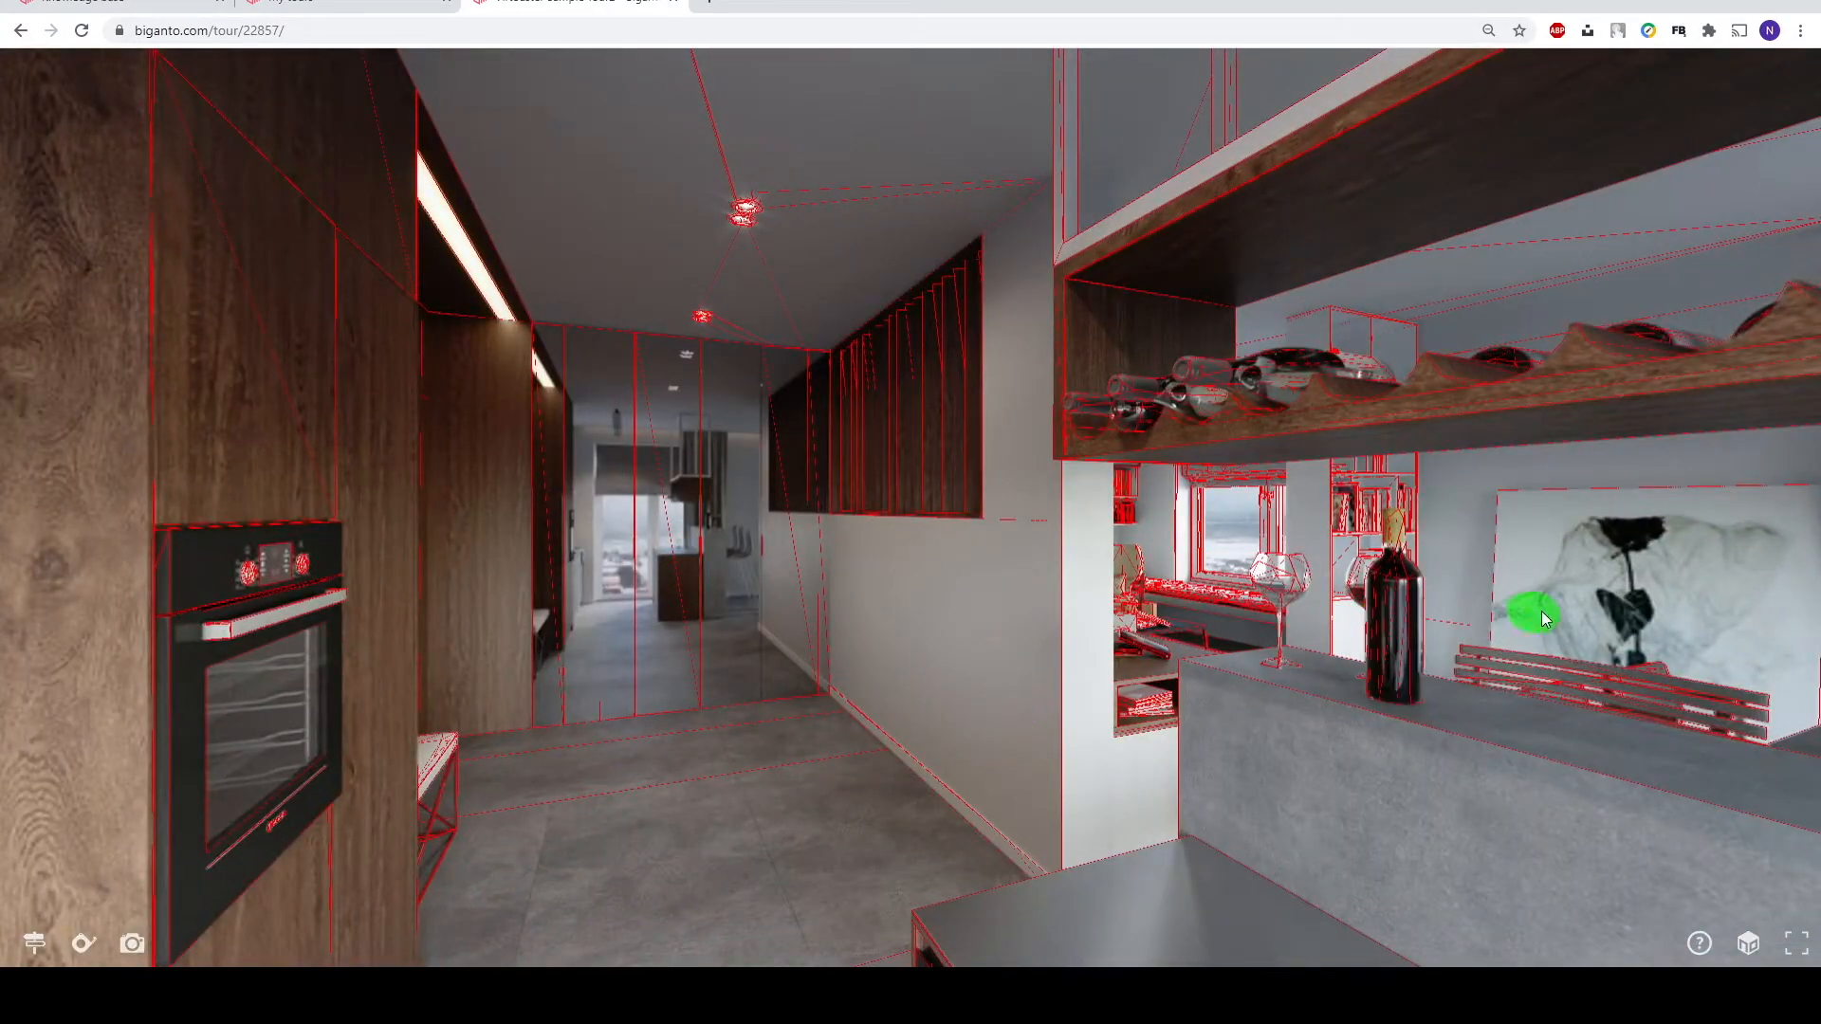
{"action": "left_click", "coordinate": [1665, 584]}
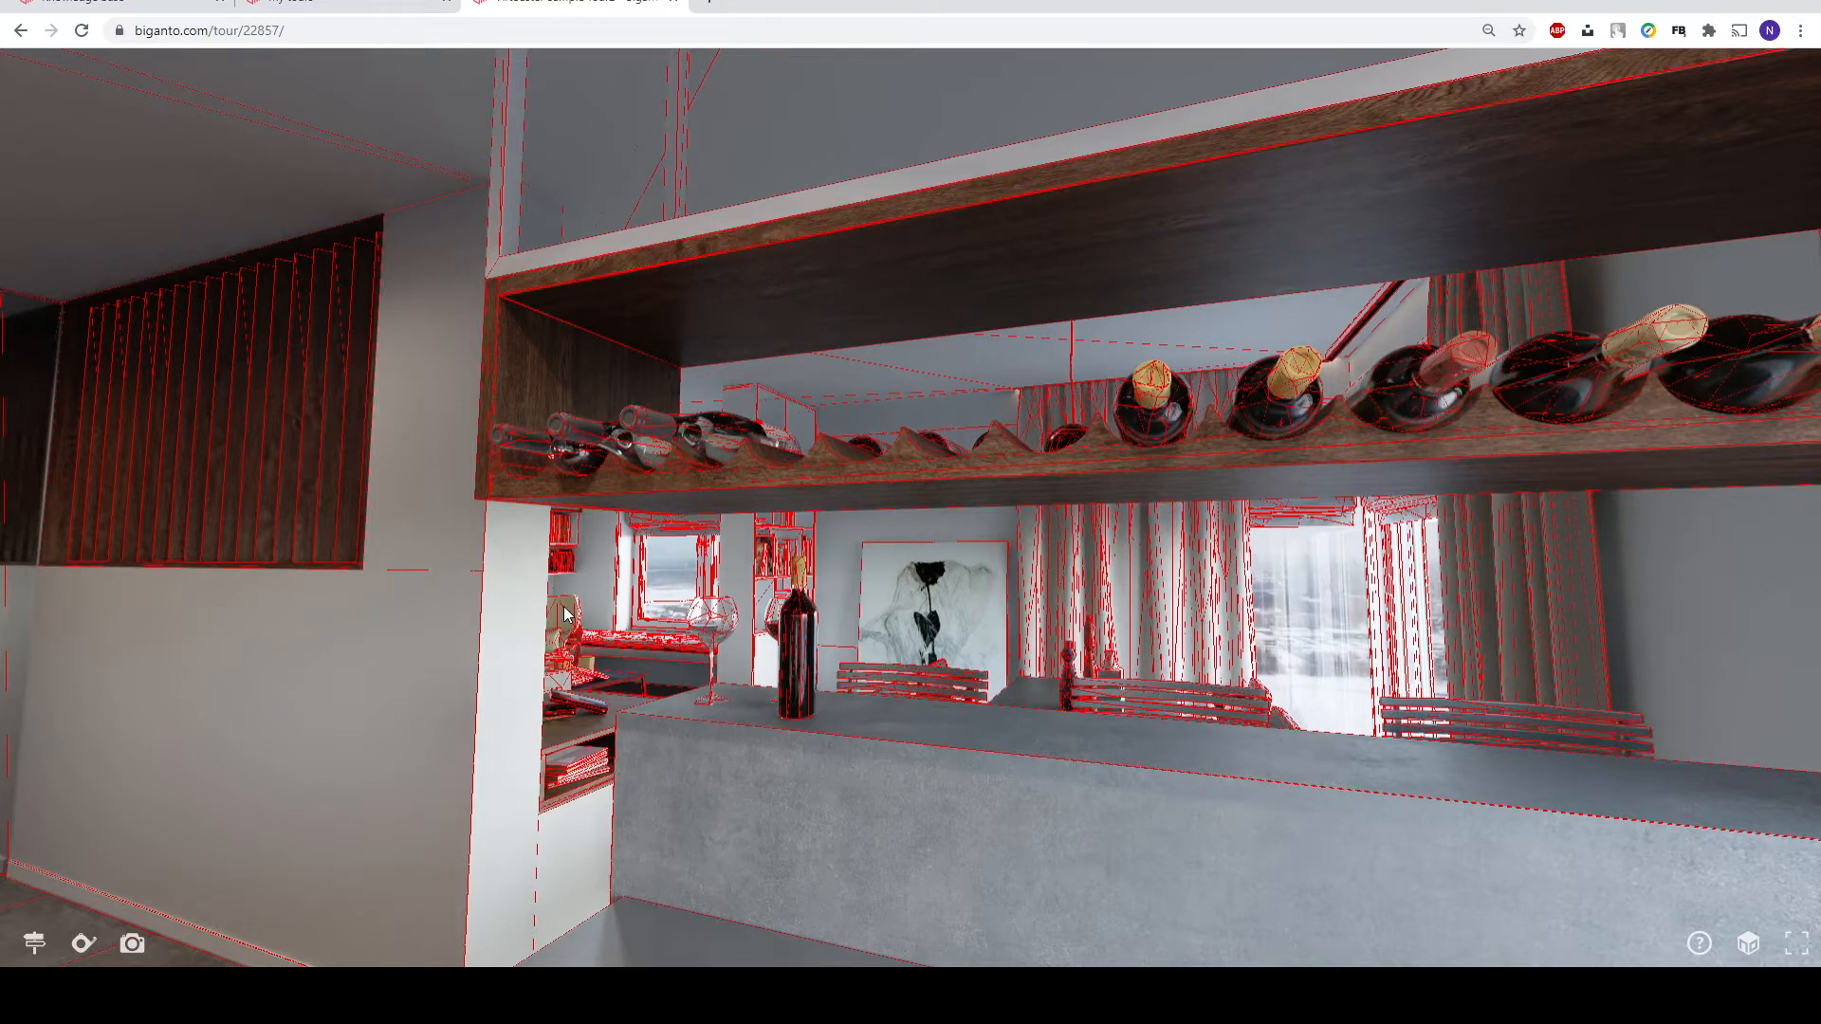
Switch to the max project folder, duplicate Room_03_max2018.max and rename the copy Room_03_max2018_export_copy.max.
{"action": "key", "text": "alt+Tab"}
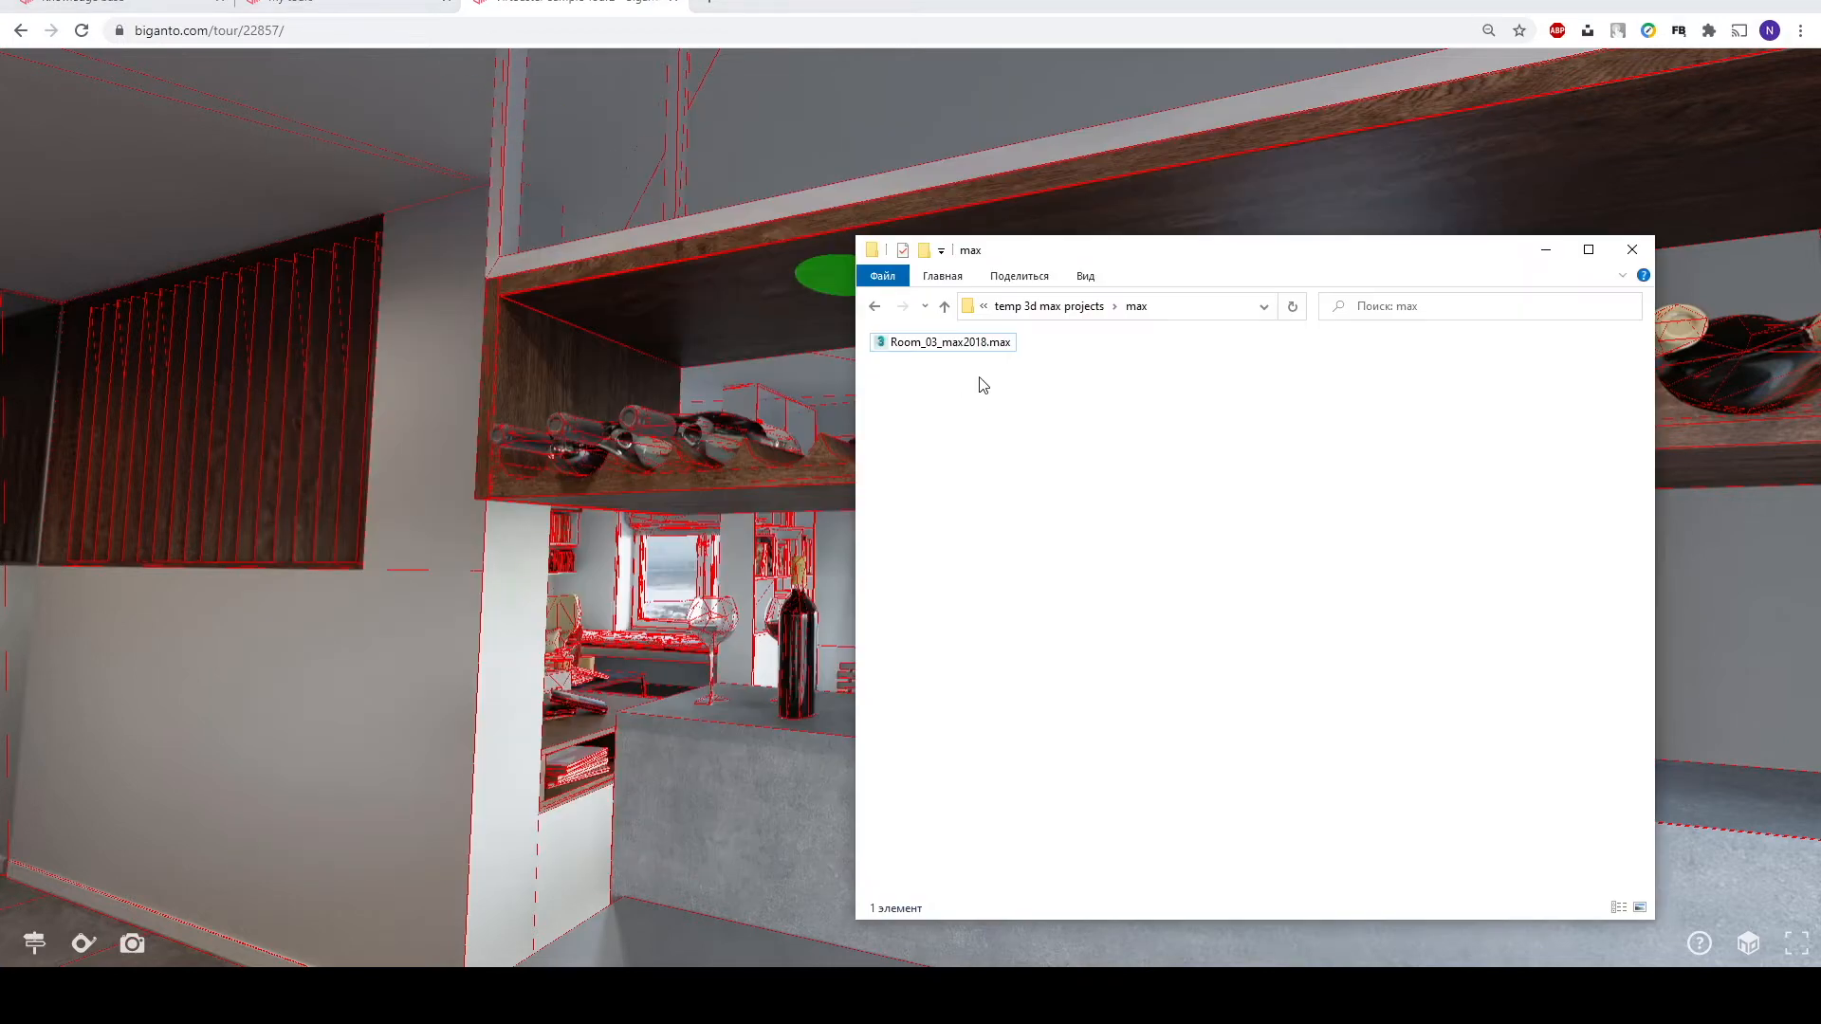
{"action": "key", "text": "ctrl+v"}
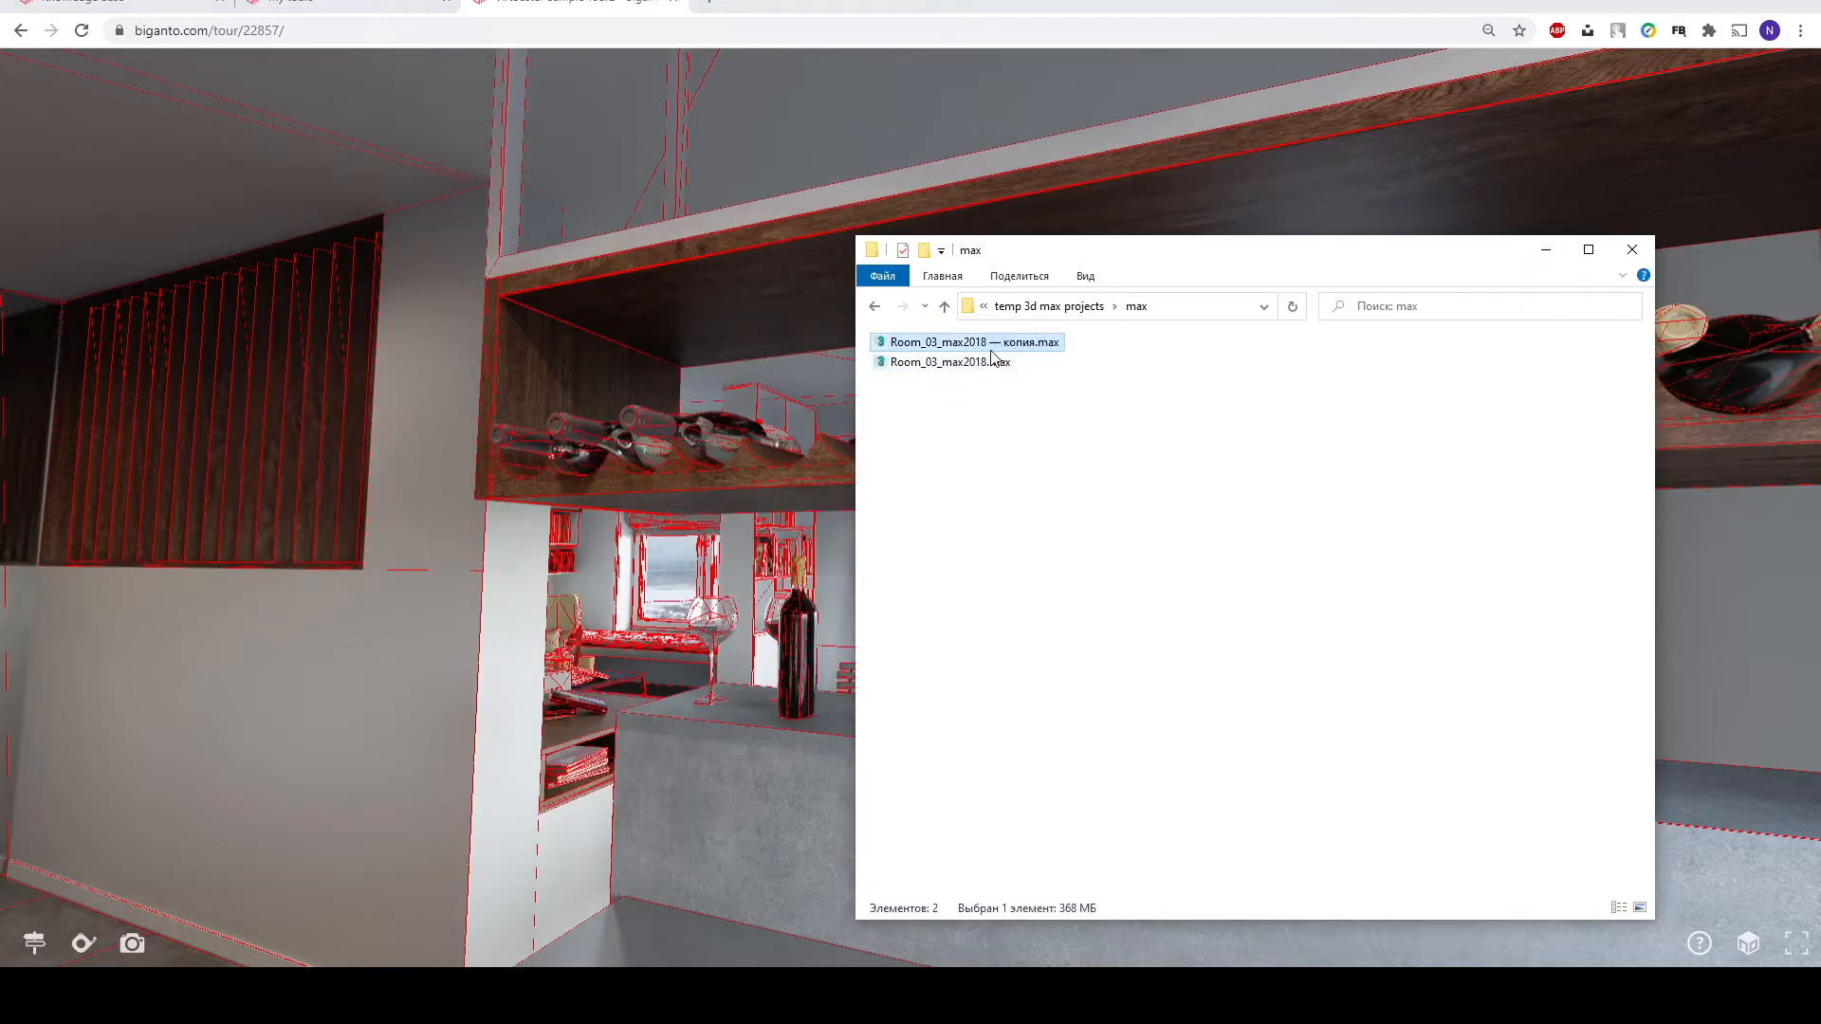
{"action": "right_click", "coordinate": [993, 344]}
{"action": "left_click", "coordinate": [1069, 649]}
{"action": "key", "text": "Right"}
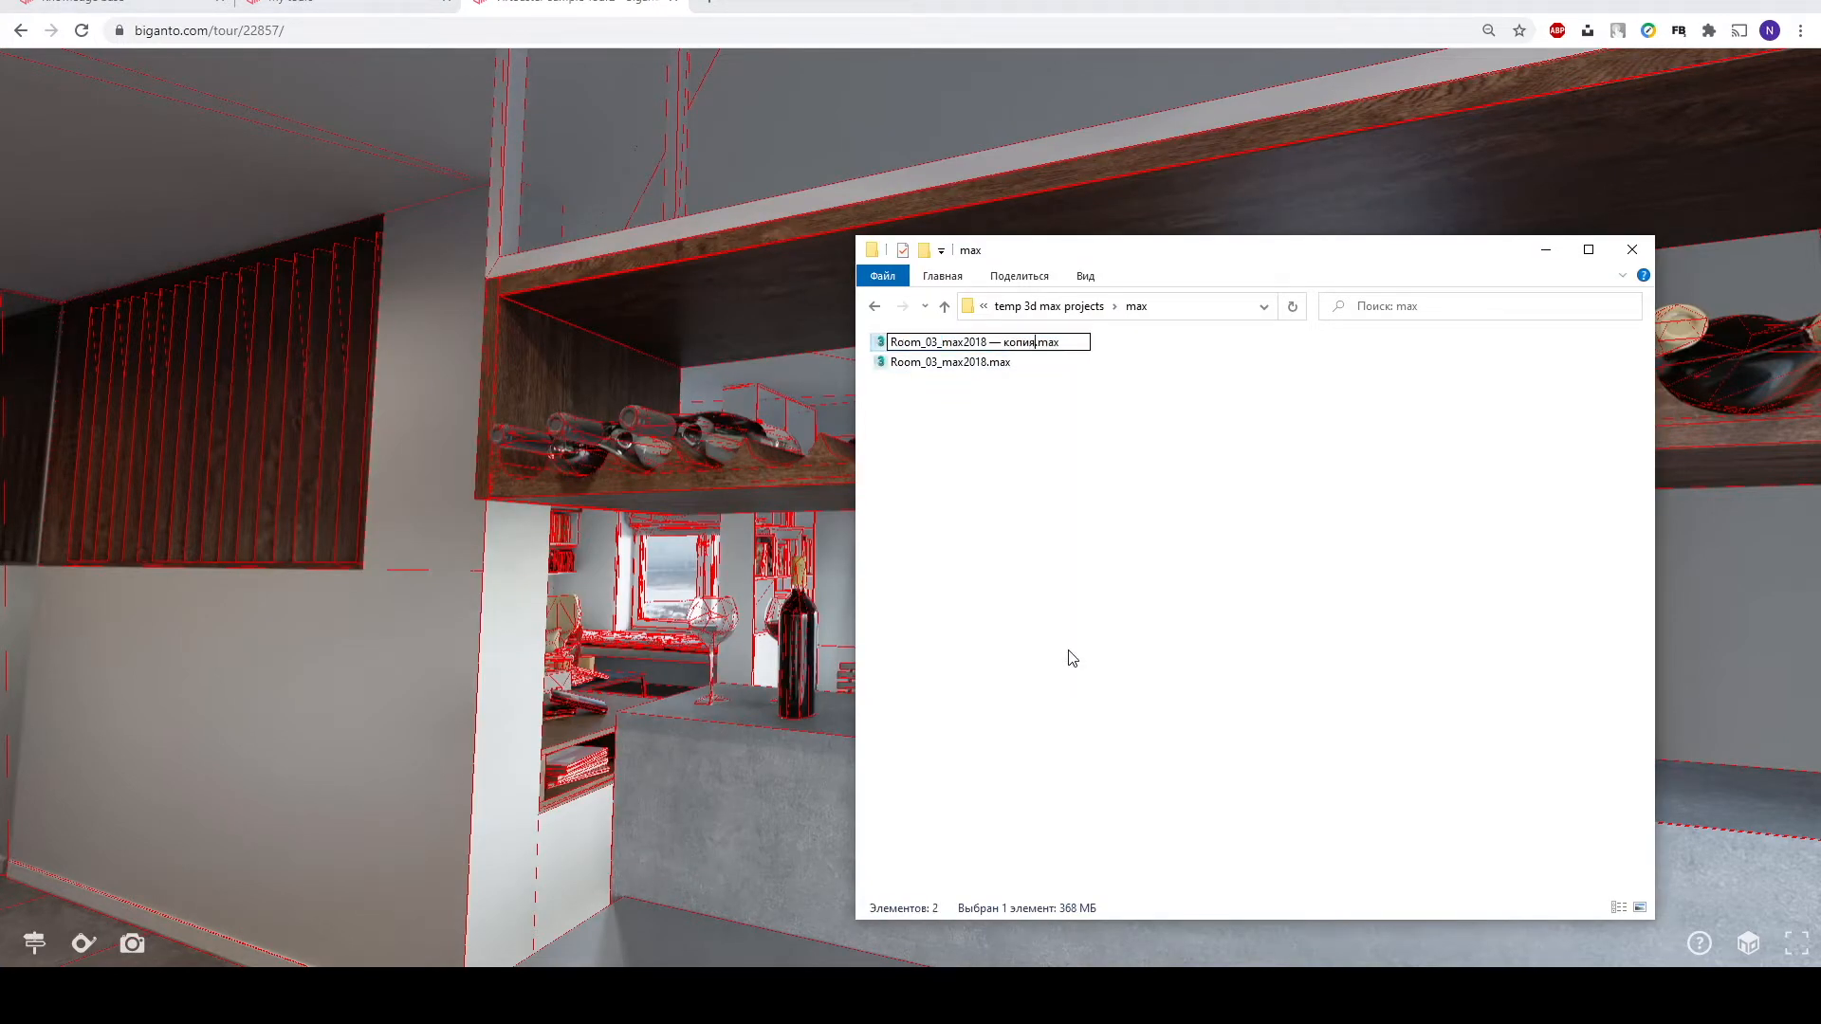
{"action": "key", "text": "shift+Left"}
{"action": "key", "text": "shift+Left"}
{"action": "key", "text": "shift+Left"}
{"action": "key", "text": "shift+Left"}
{"action": "type", "text": "_expor"}
{"action": "key", "text": "Return"}
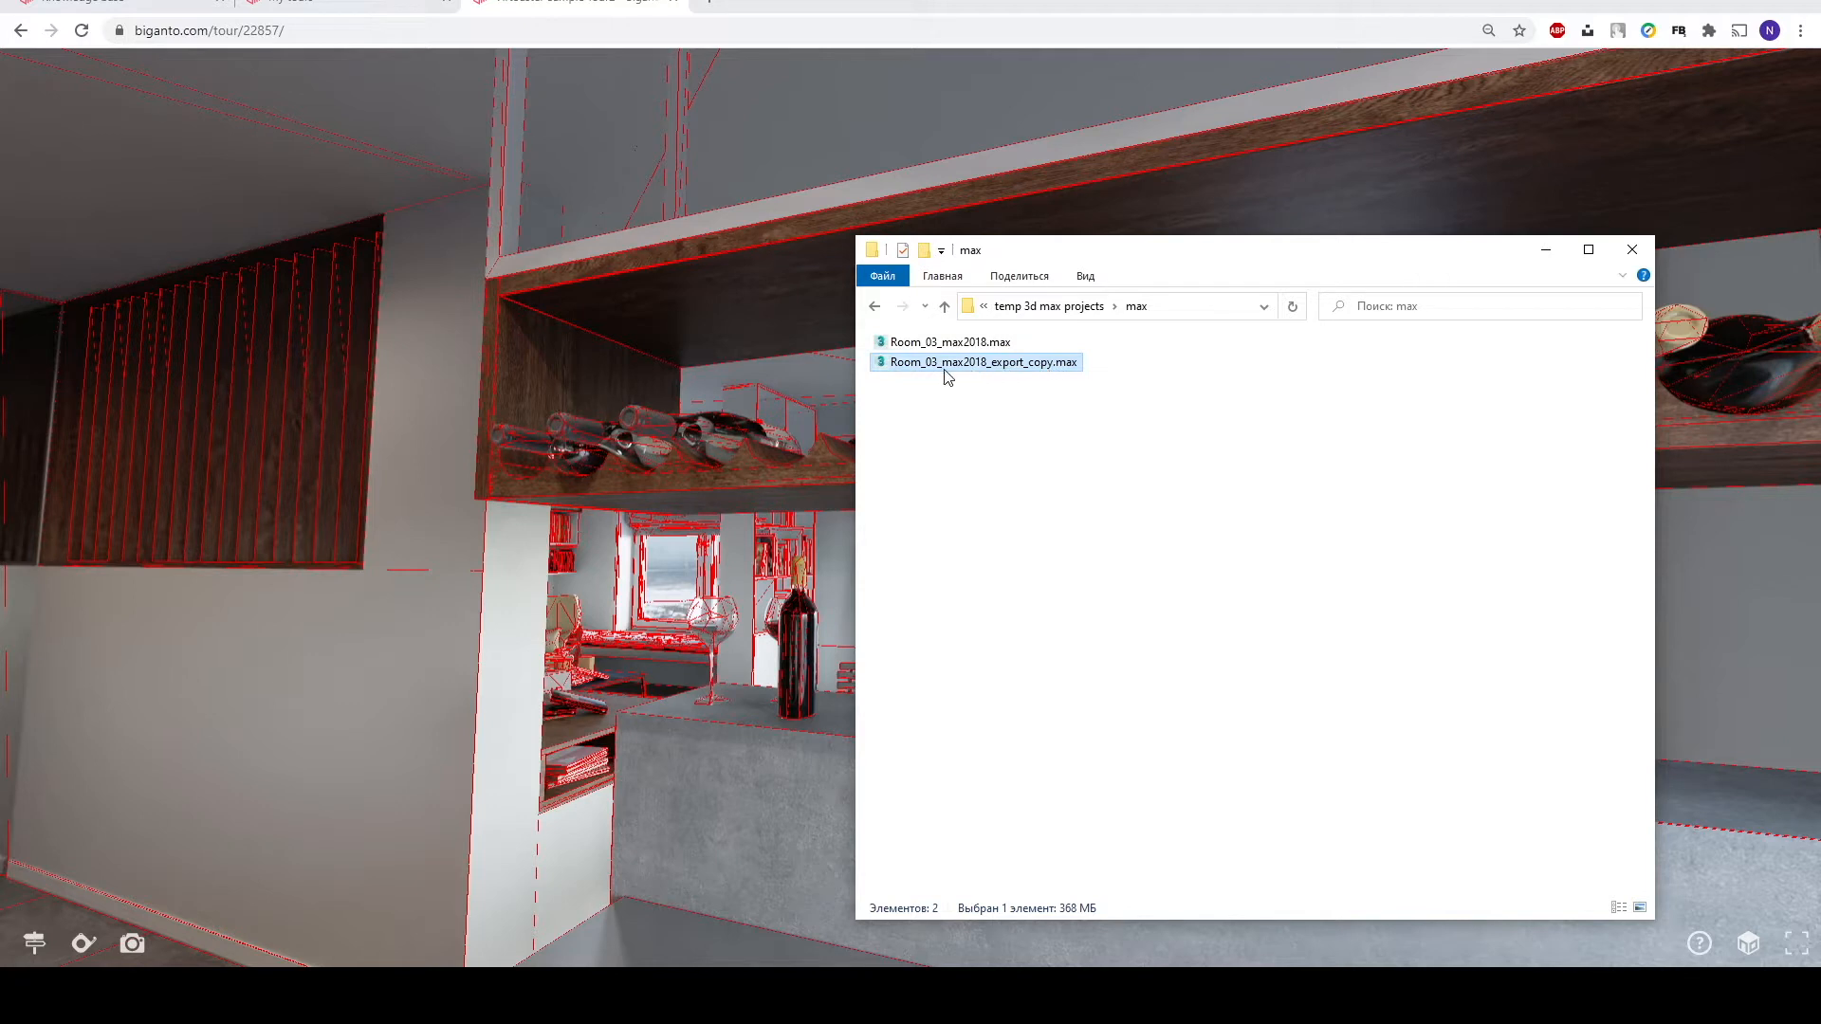
{"action": "left_click", "coordinate": [1029, 705]}
Open the Knowledge base article on preparing geometry for Virtoaster and download the Export tool script.
{"action": "left_click", "coordinate": [159, 7]}
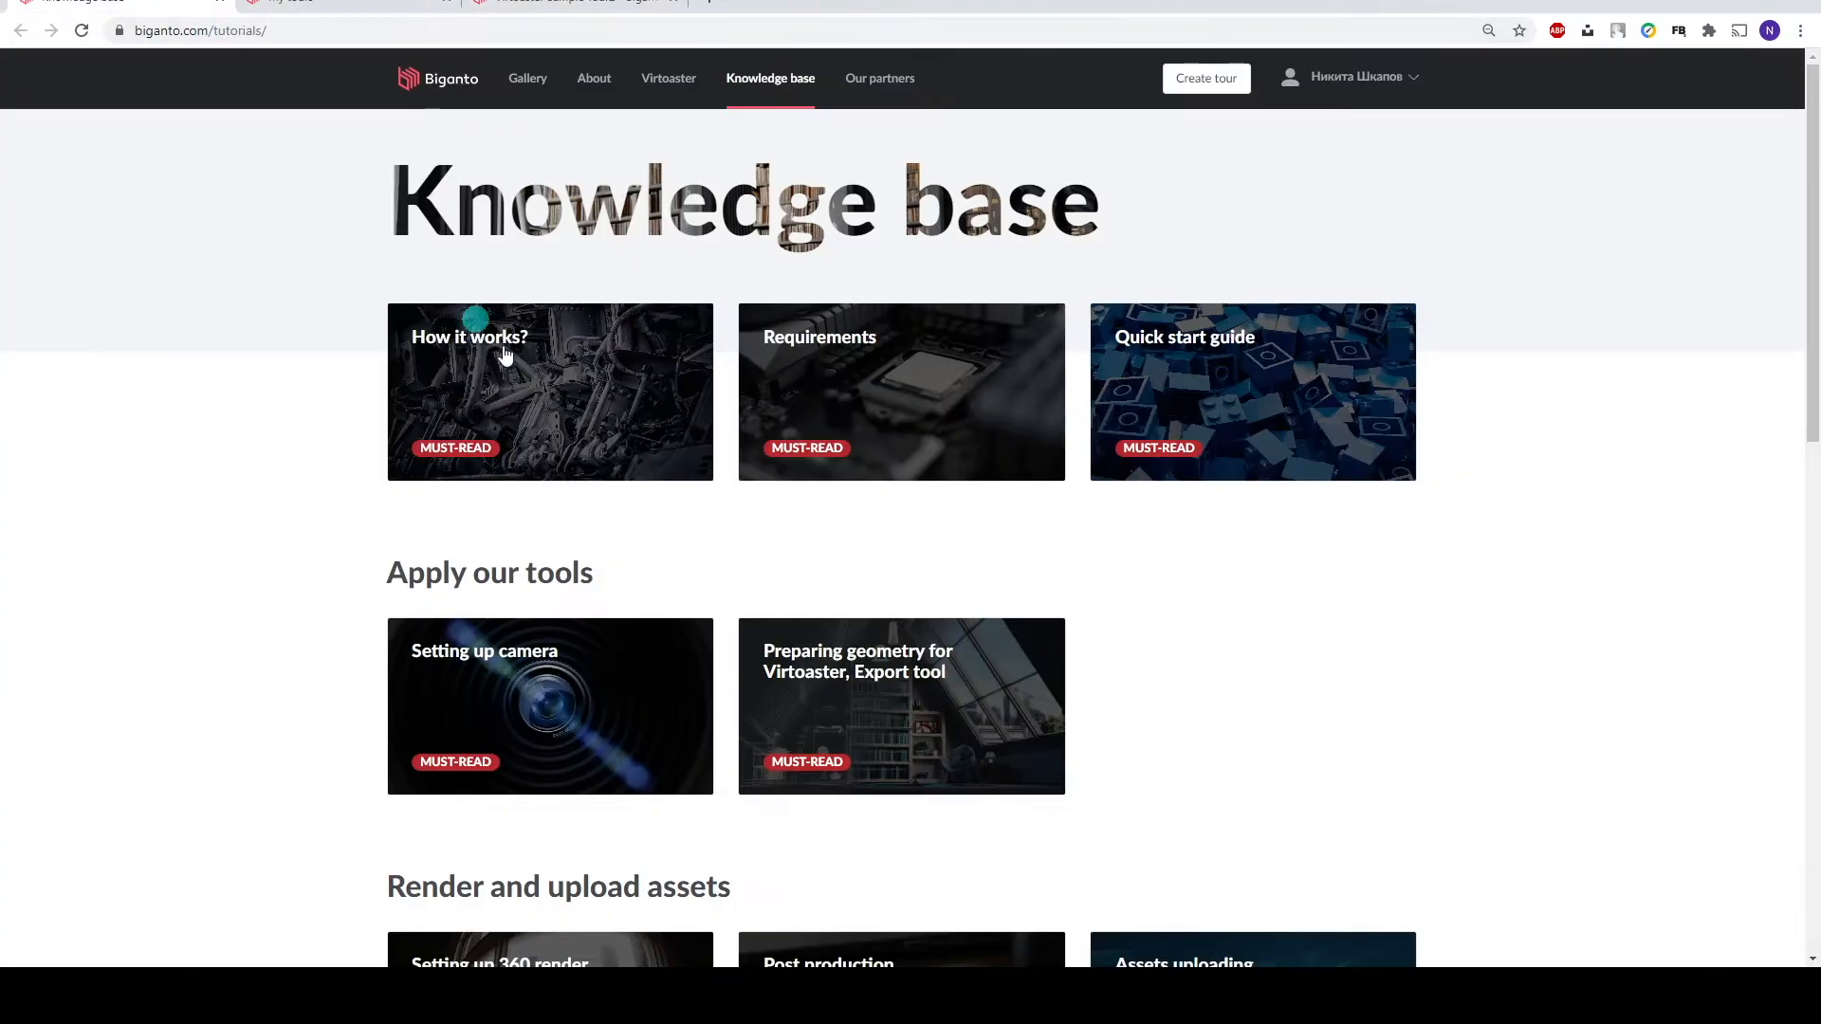
{"action": "left_click", "coordinate": [821, 656]}
{"action": "scroll", "coordinate": [569, 756], "scroll_direction": "down", "scroll_amount": 4}
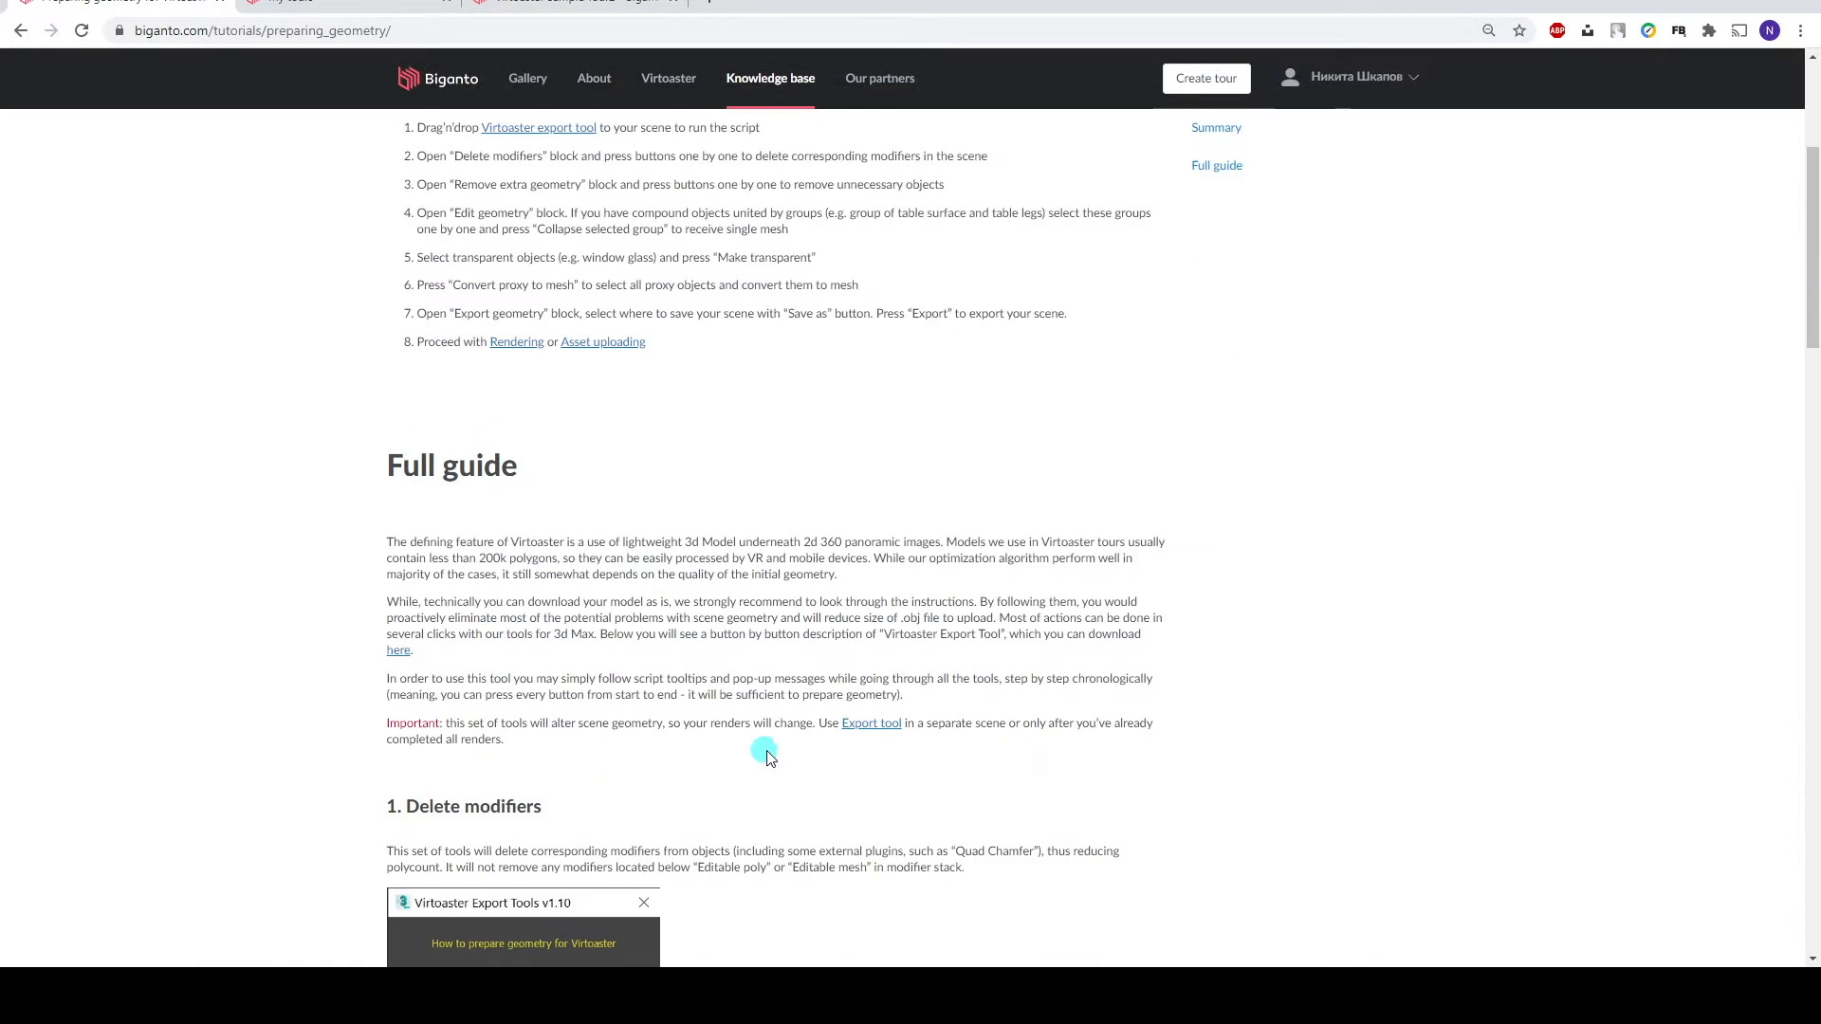
{"action": "left_click", "coordinate": [873, 729]}
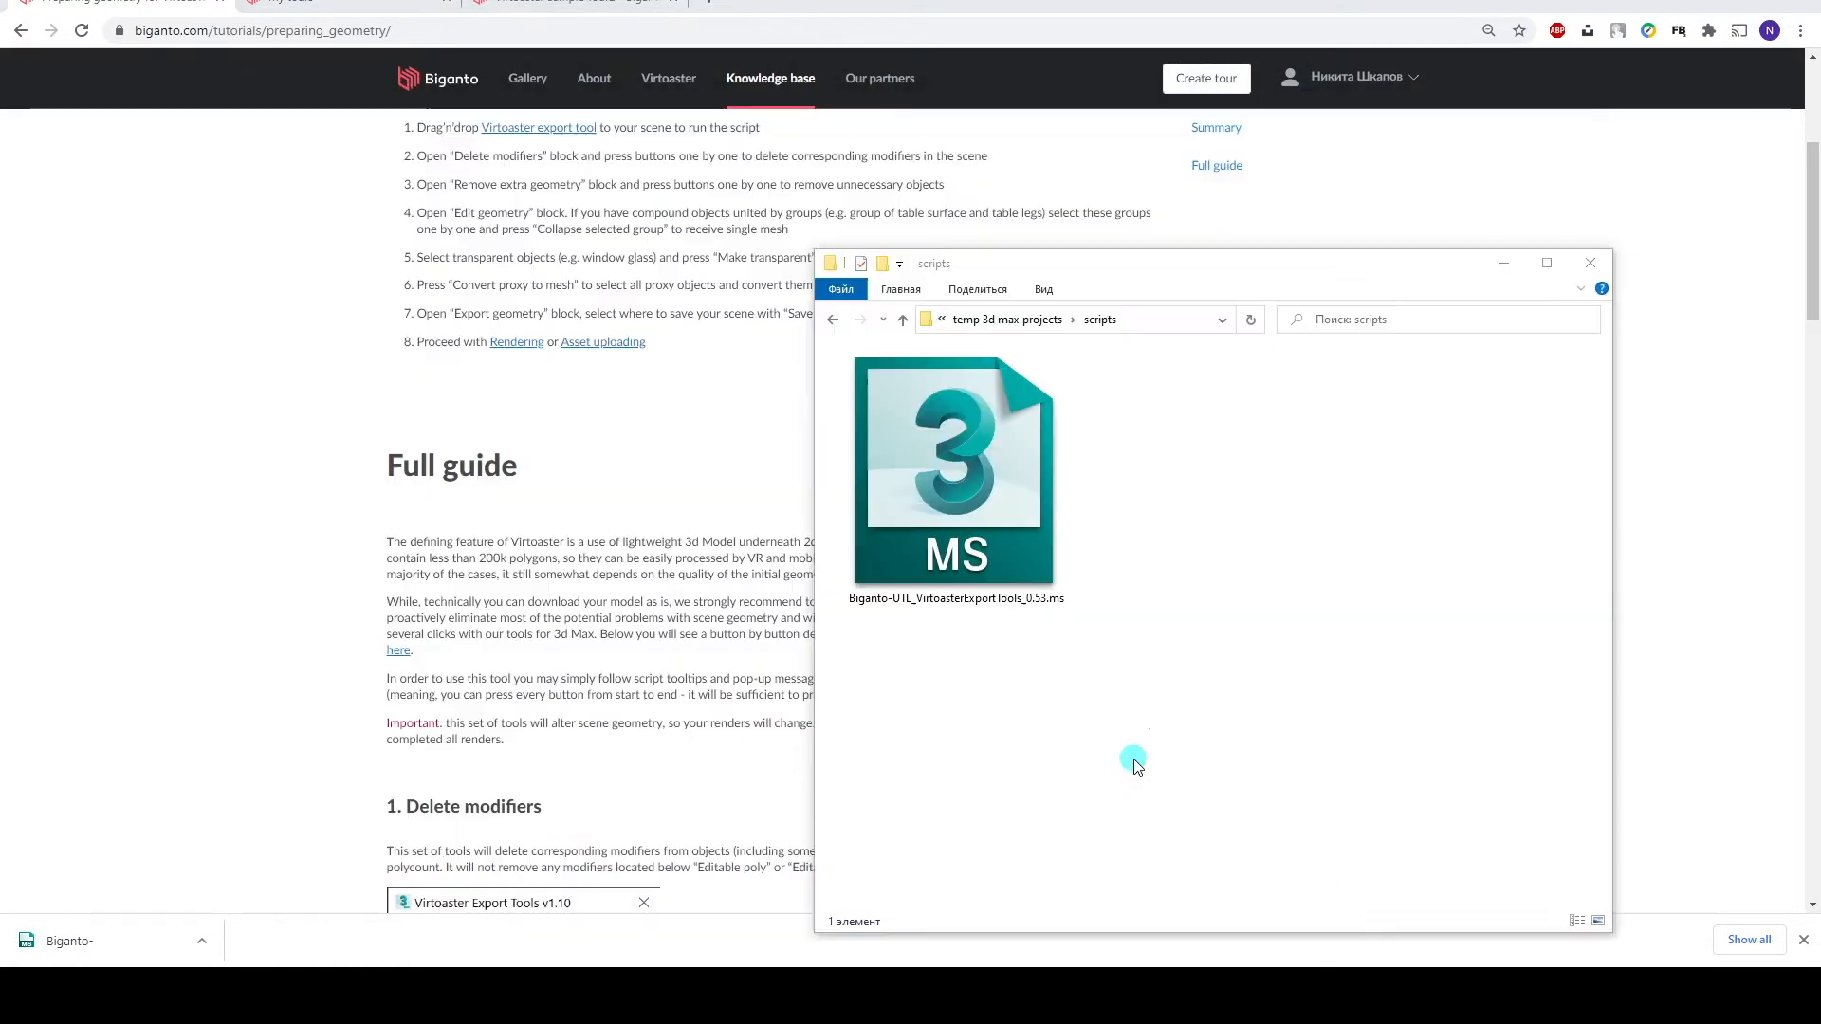
Run Biganto-UTL_VirtoasterExportTools_0.53.ms in the 3ds Max scene and place its window beside the model.
{"action": "left_click_drag", "start_coordinate": [958, 503], "coordinate": [637, 592]}
{"action": "mouse_move", "coordinate": [827, 255]}
{"action": "left_mouse_down"}
{"action": "mouse_move", "coordinate": [773, 272]}
{"action": "mouse_move", "coordinate": [1273, 295]}
{"action": "left_mouse_up"}
{"action": "left_click", "coordinate": [1328, 768]}
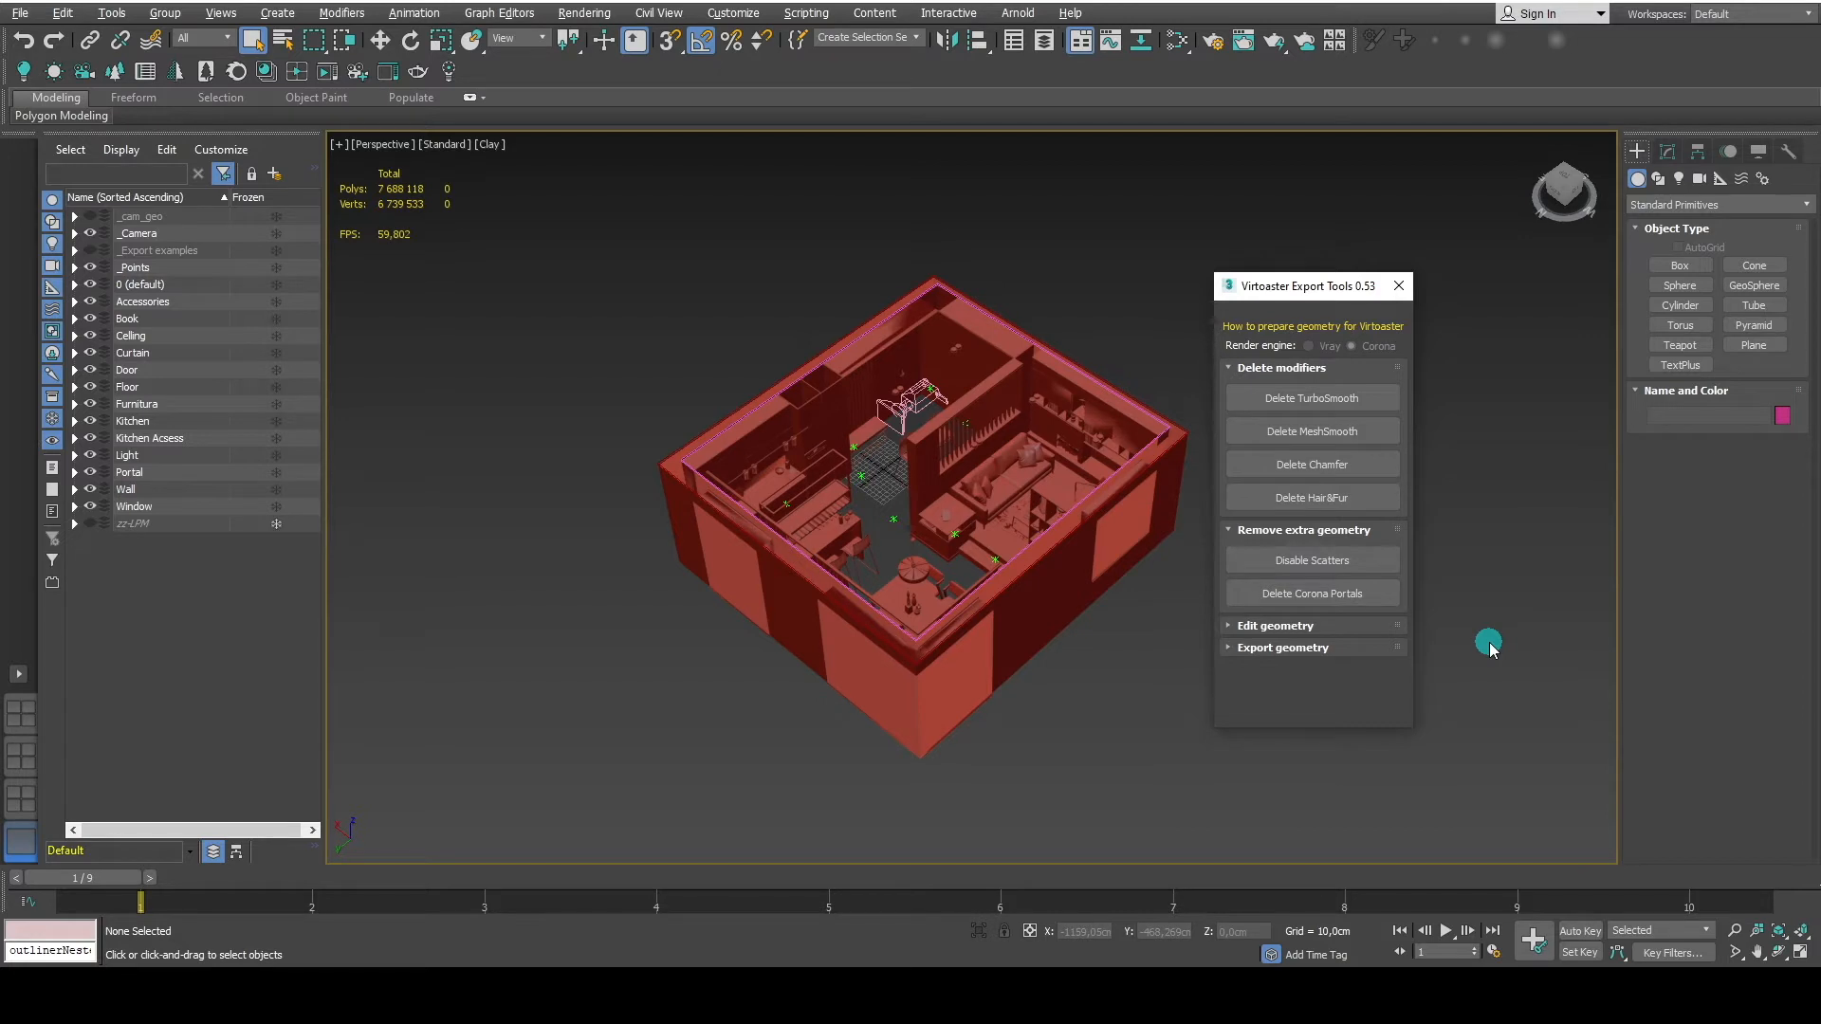
Look over the export tool's four sections and leave only Delete modifiers expanded.
{"action": "left_click", "coordinate": [1324, 368]}
{"action": "left_click", "coordinate": [1326, 389]}
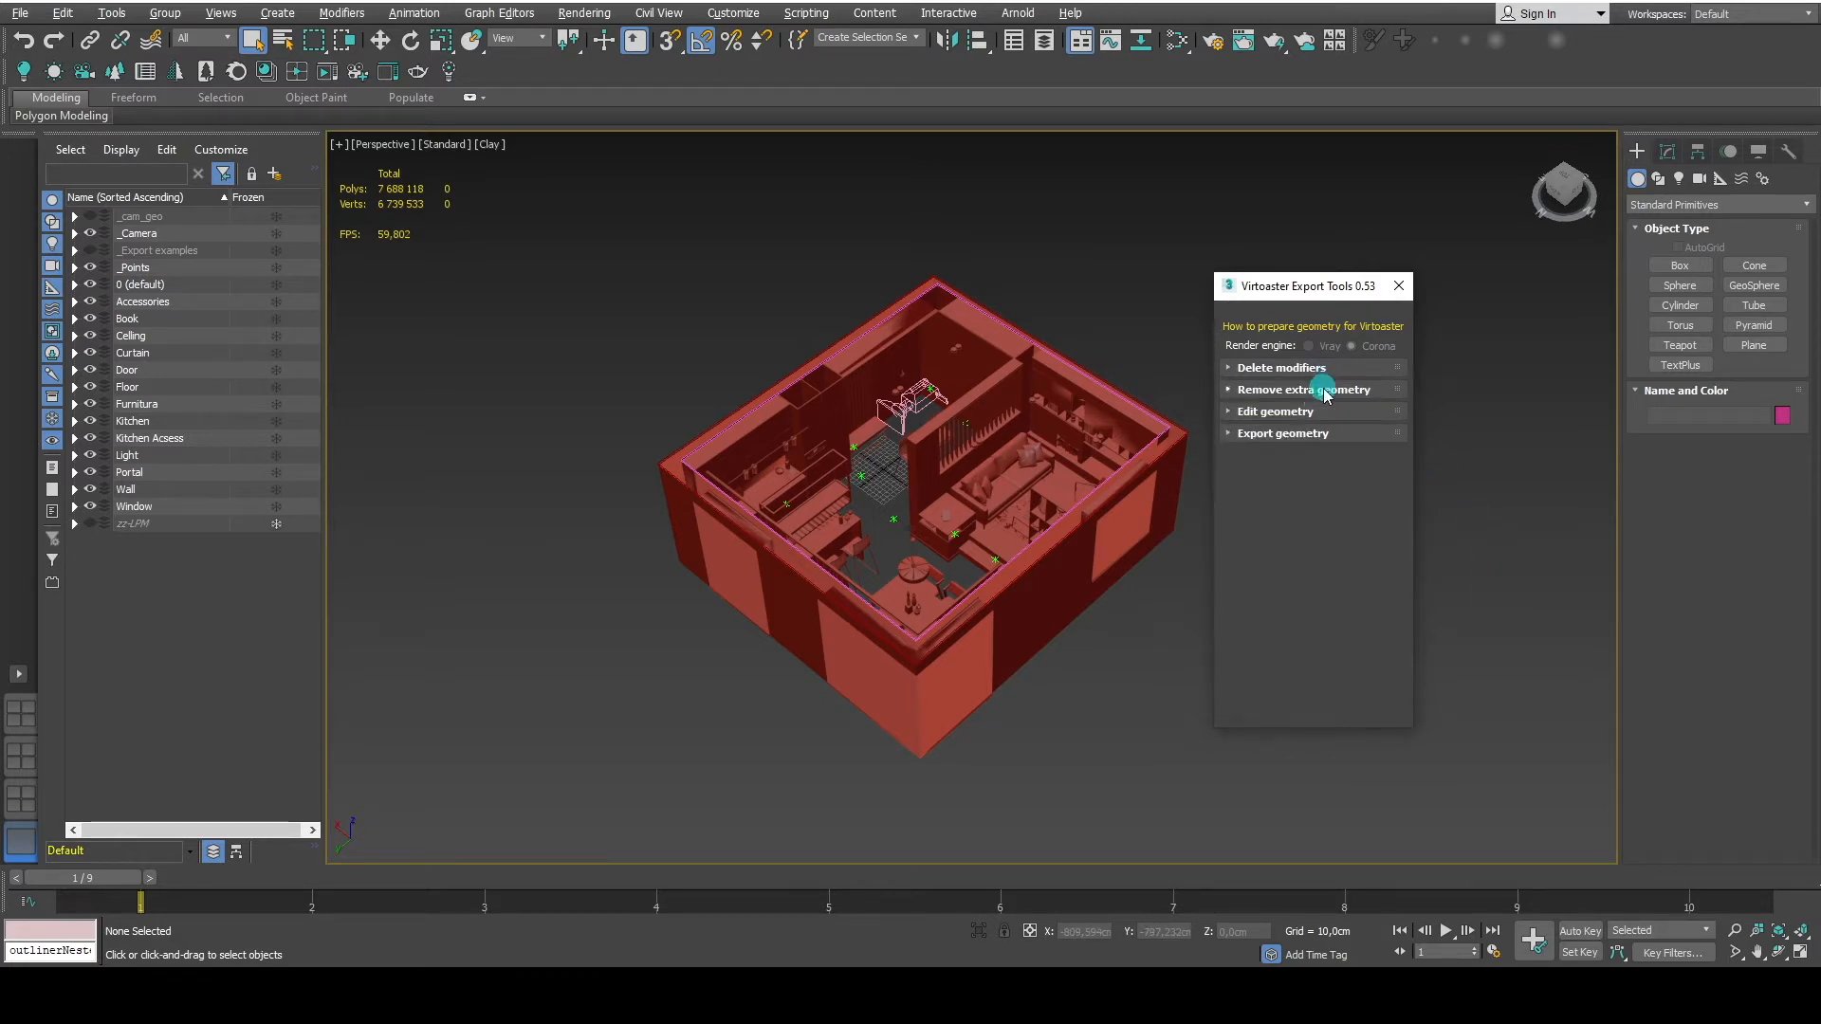
{"action": "double_click", "coordinate": [1313, 410]}
{"action": "left_click", "coordinate": [1313, 435]}
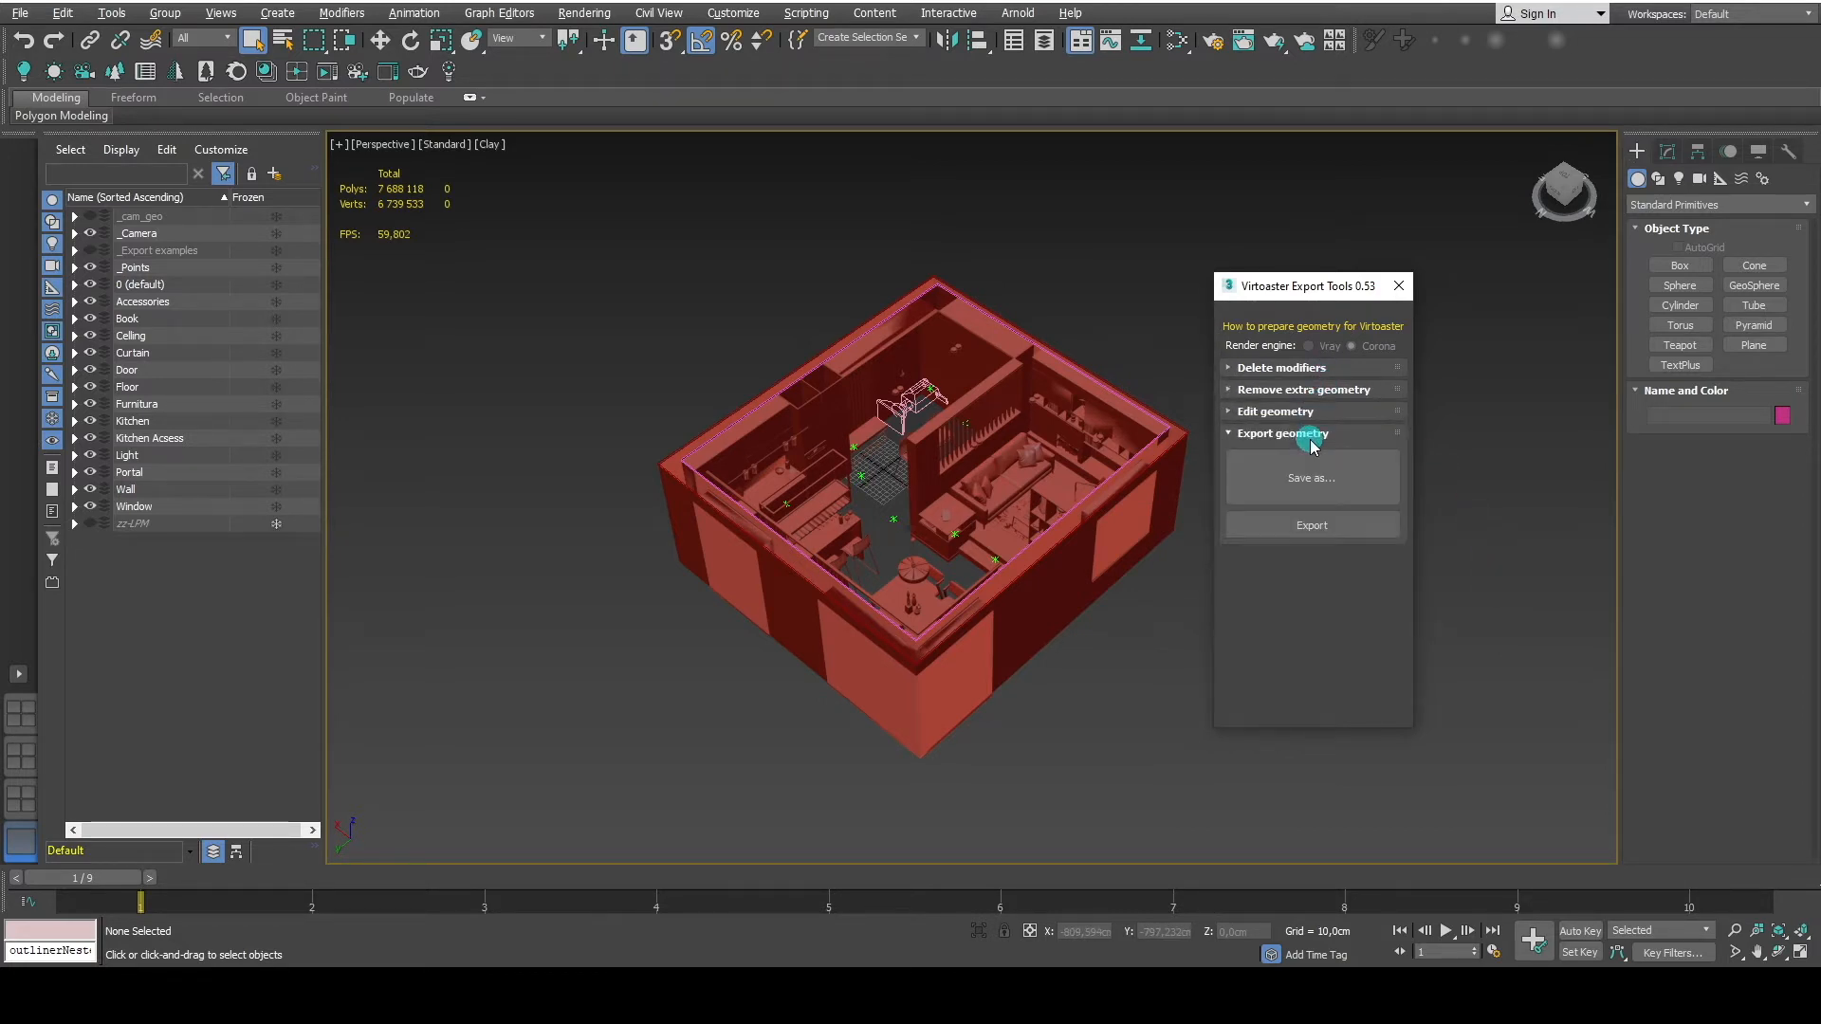
{"action": "left_click", "coordinate": [1310, 434]}
{"action": "left_click", "coordinate": [1307, 368]}
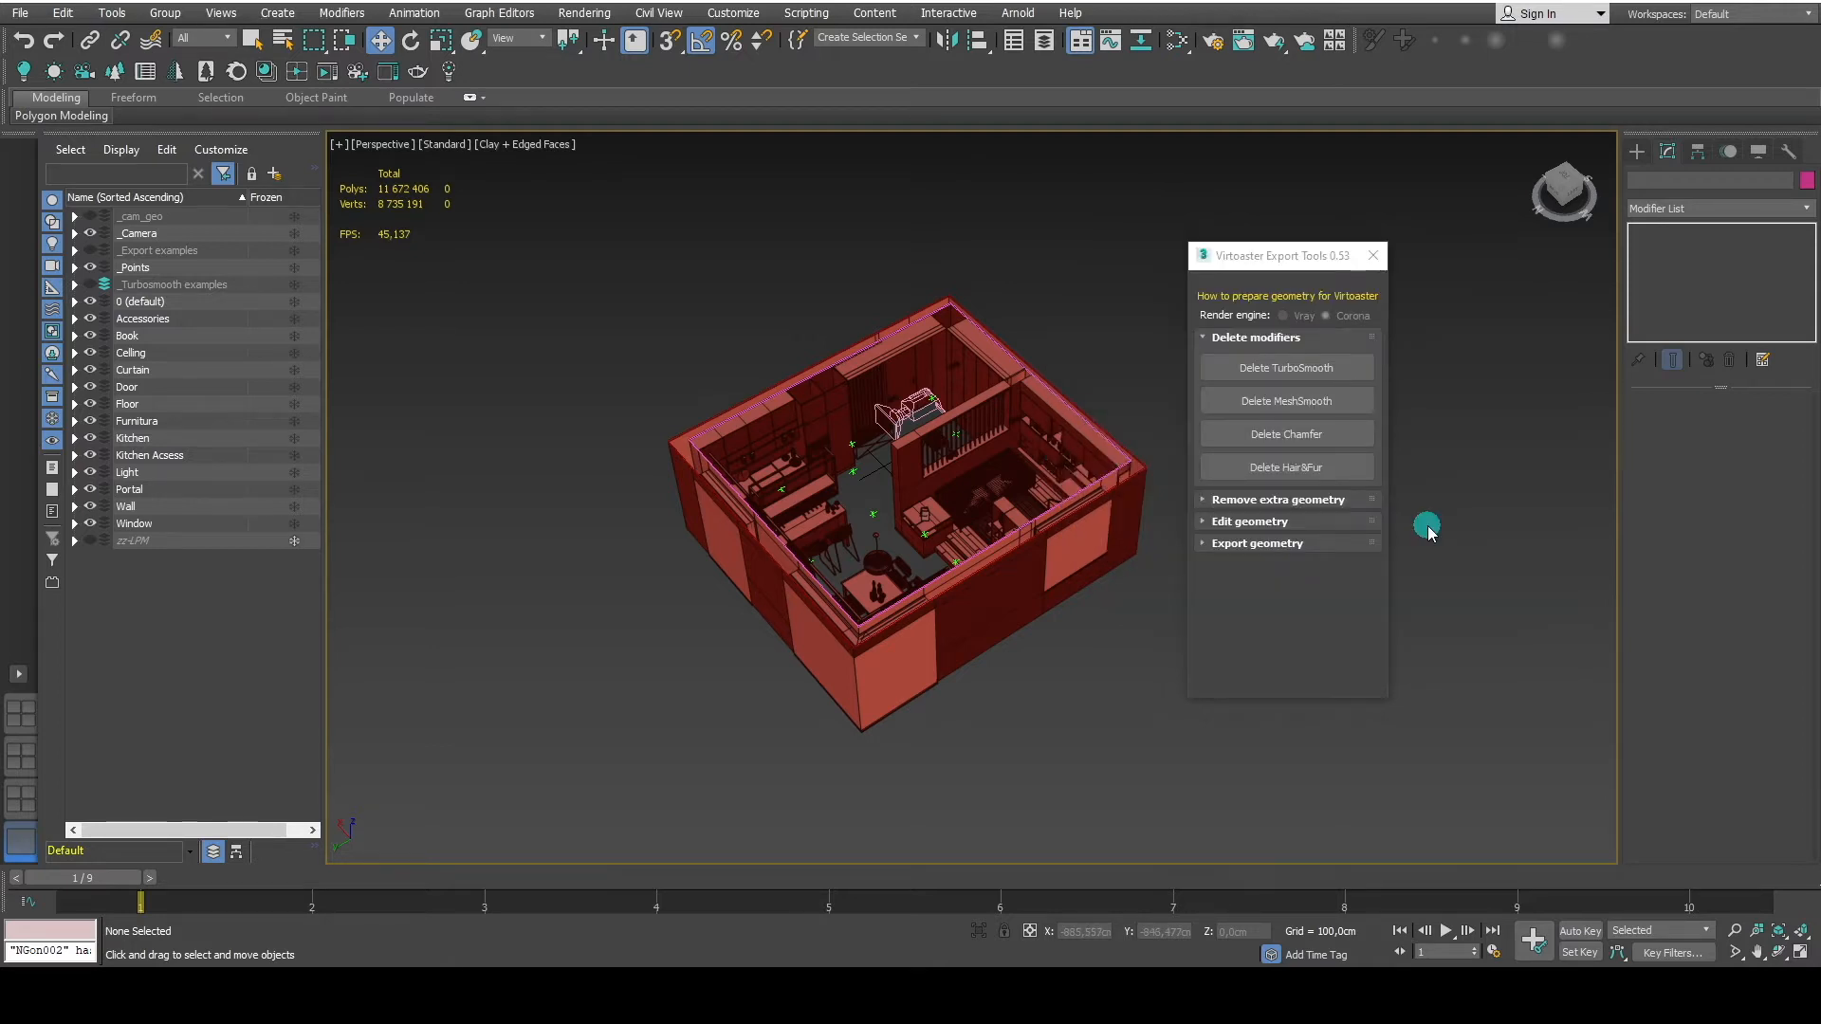
Unhide the _Turbosmooth examples layer and frame its sofas and boxes in the perspective view.
{"action": "left_click", "coordinate": [91, 285]}
{"action": "left_click", "coordinate": [1185, 749]}
{"action": "key", "text": "z"}
{"action": "scroll", "coordinate": [878, 601], "scroll_direction": "down", "scroll_amount": 5}
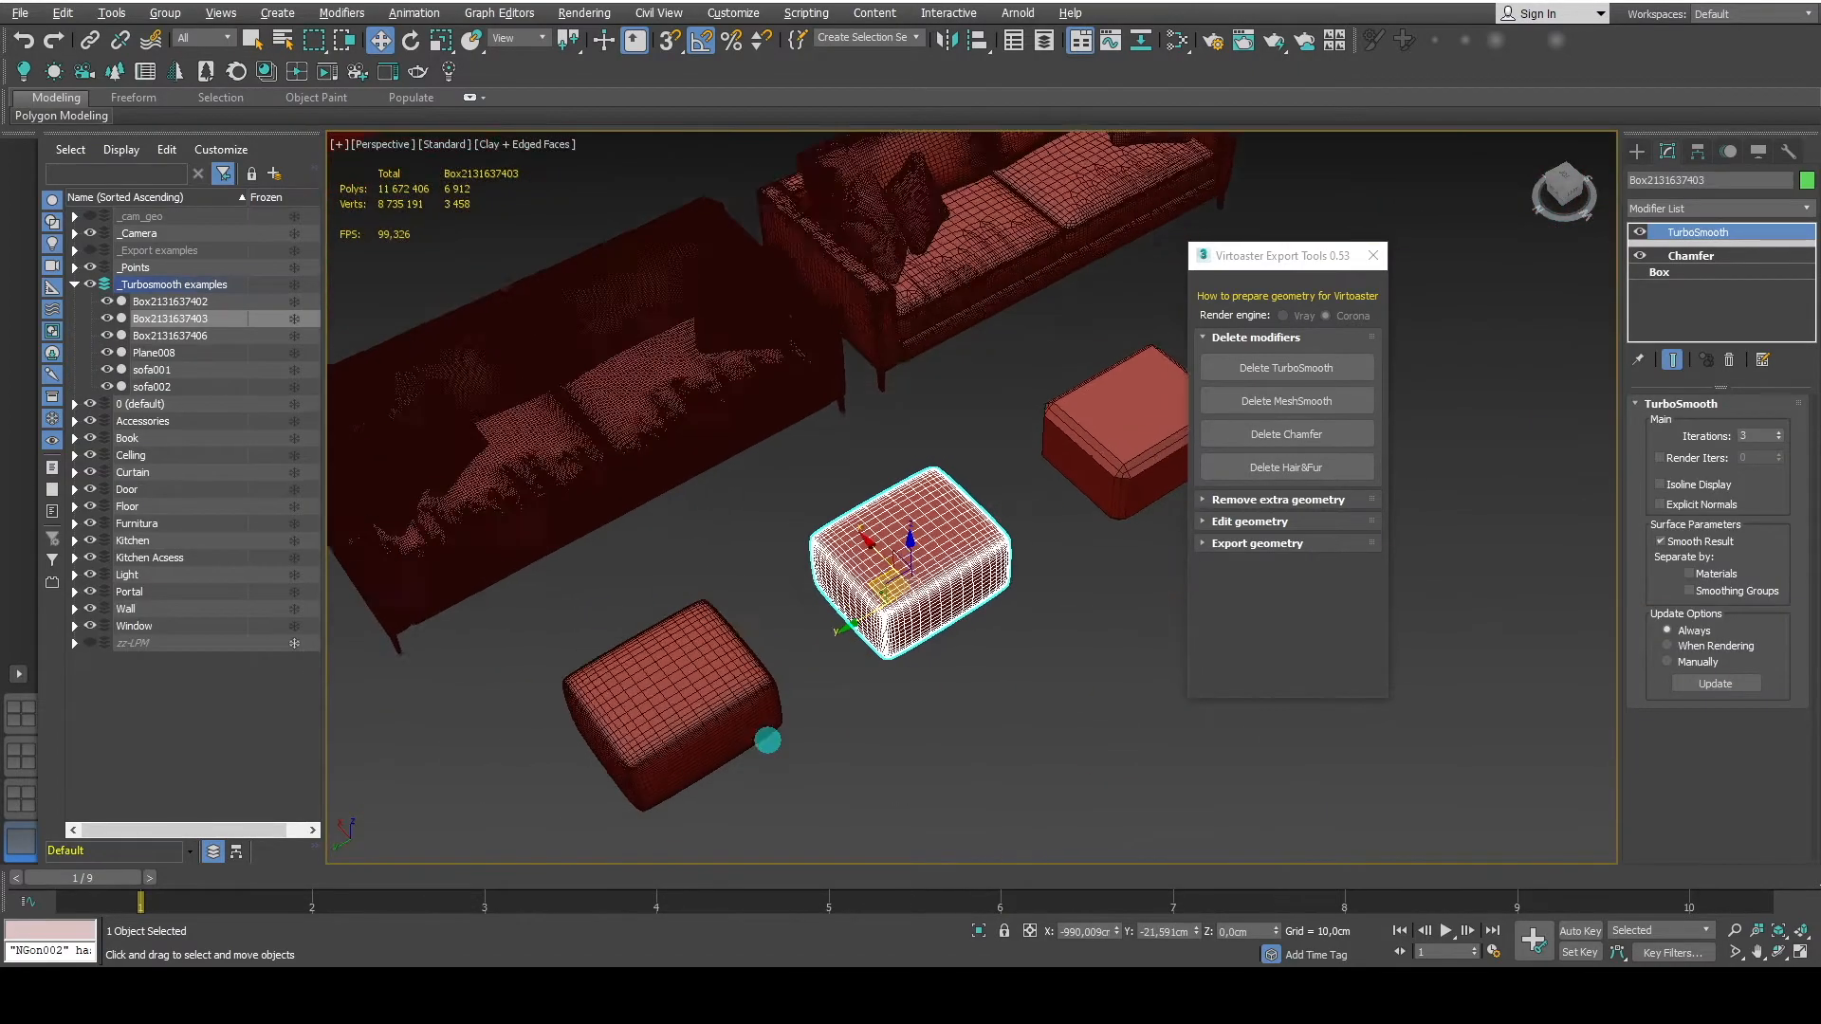
{"action": "scroll", "coordinate": [768, 740], "scroll_direction": "up", "scroll_amount": 1}
{"action": "scroll", "coordinate": [805, 588], "scroll_direction": "down", "scroll_amount": 4}
Inspect the modifier stacks of the example boxes and both sofas for TurboSmooth and Chamfer.
{"action": "left_click", "coordinate": [1086, 593]}
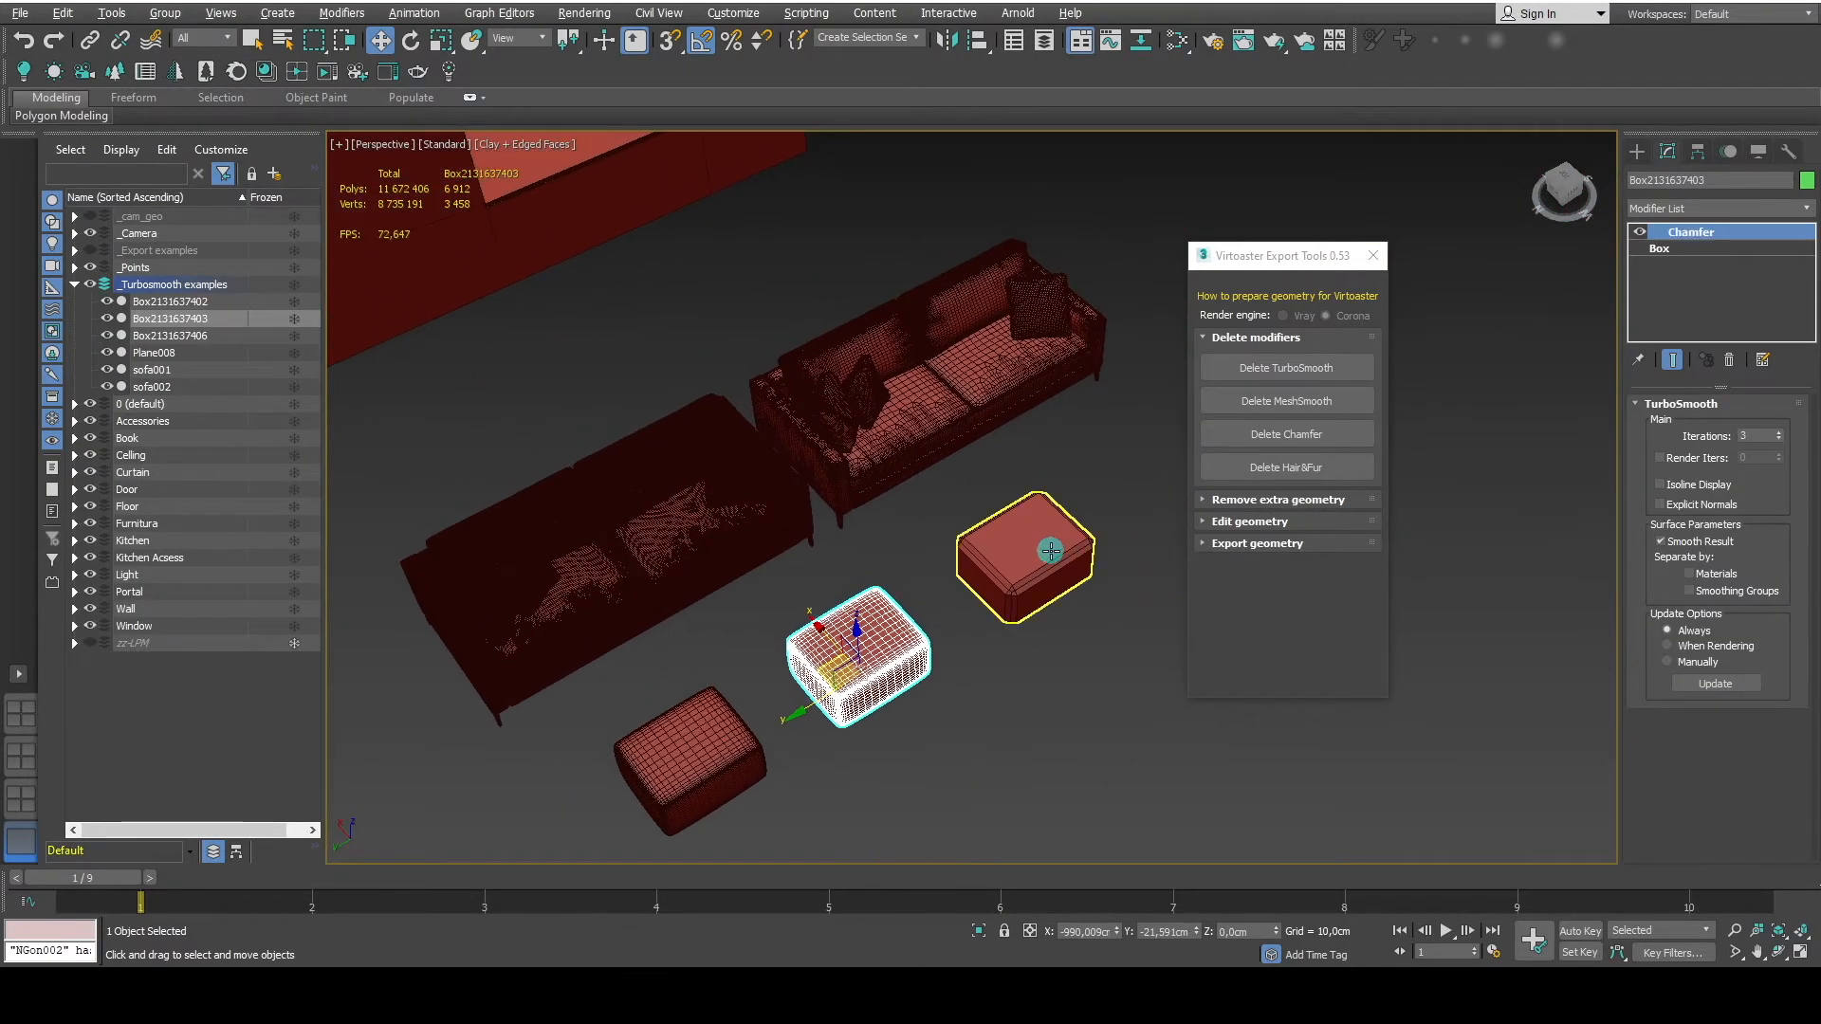
{"action": "left_click", "coordinate": [1694, 235]}
{"action": "left_click", "coordinate": [834, 446]}
{"action": "left_click", "coordinate": [691, 508]}
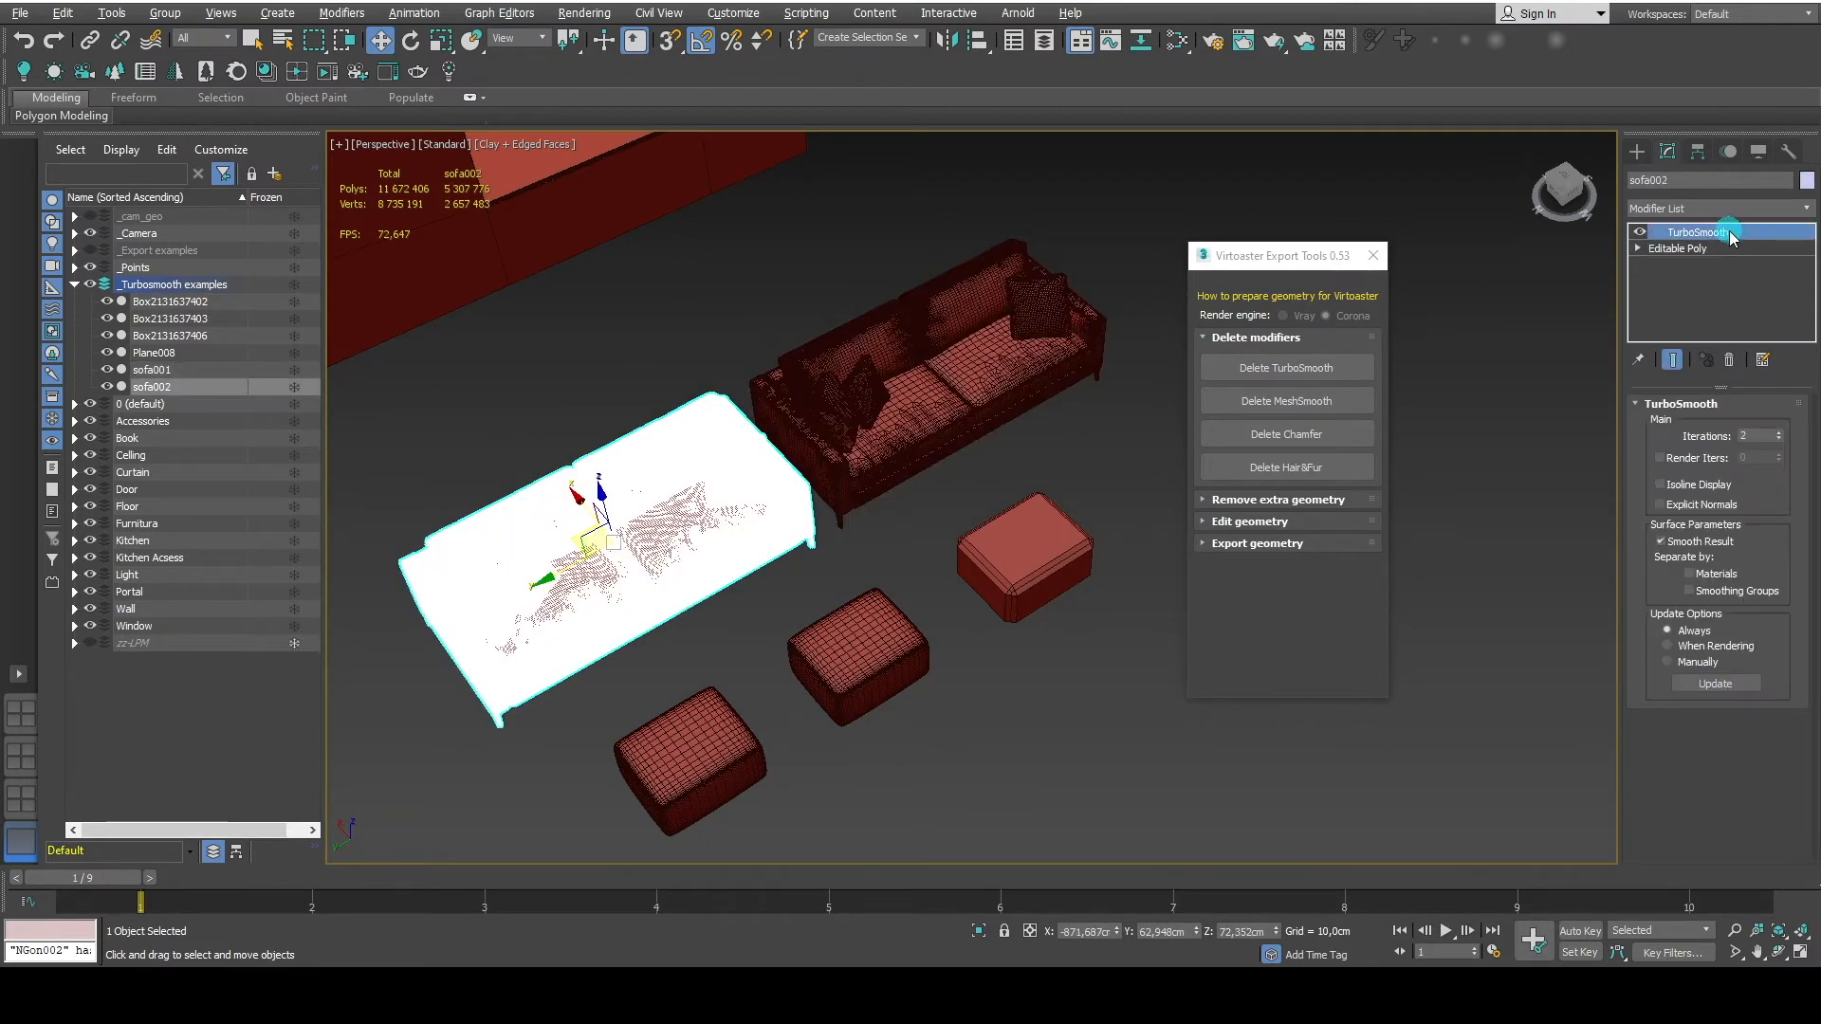
{"action": "left_click", "coordinate": [830, 678]}
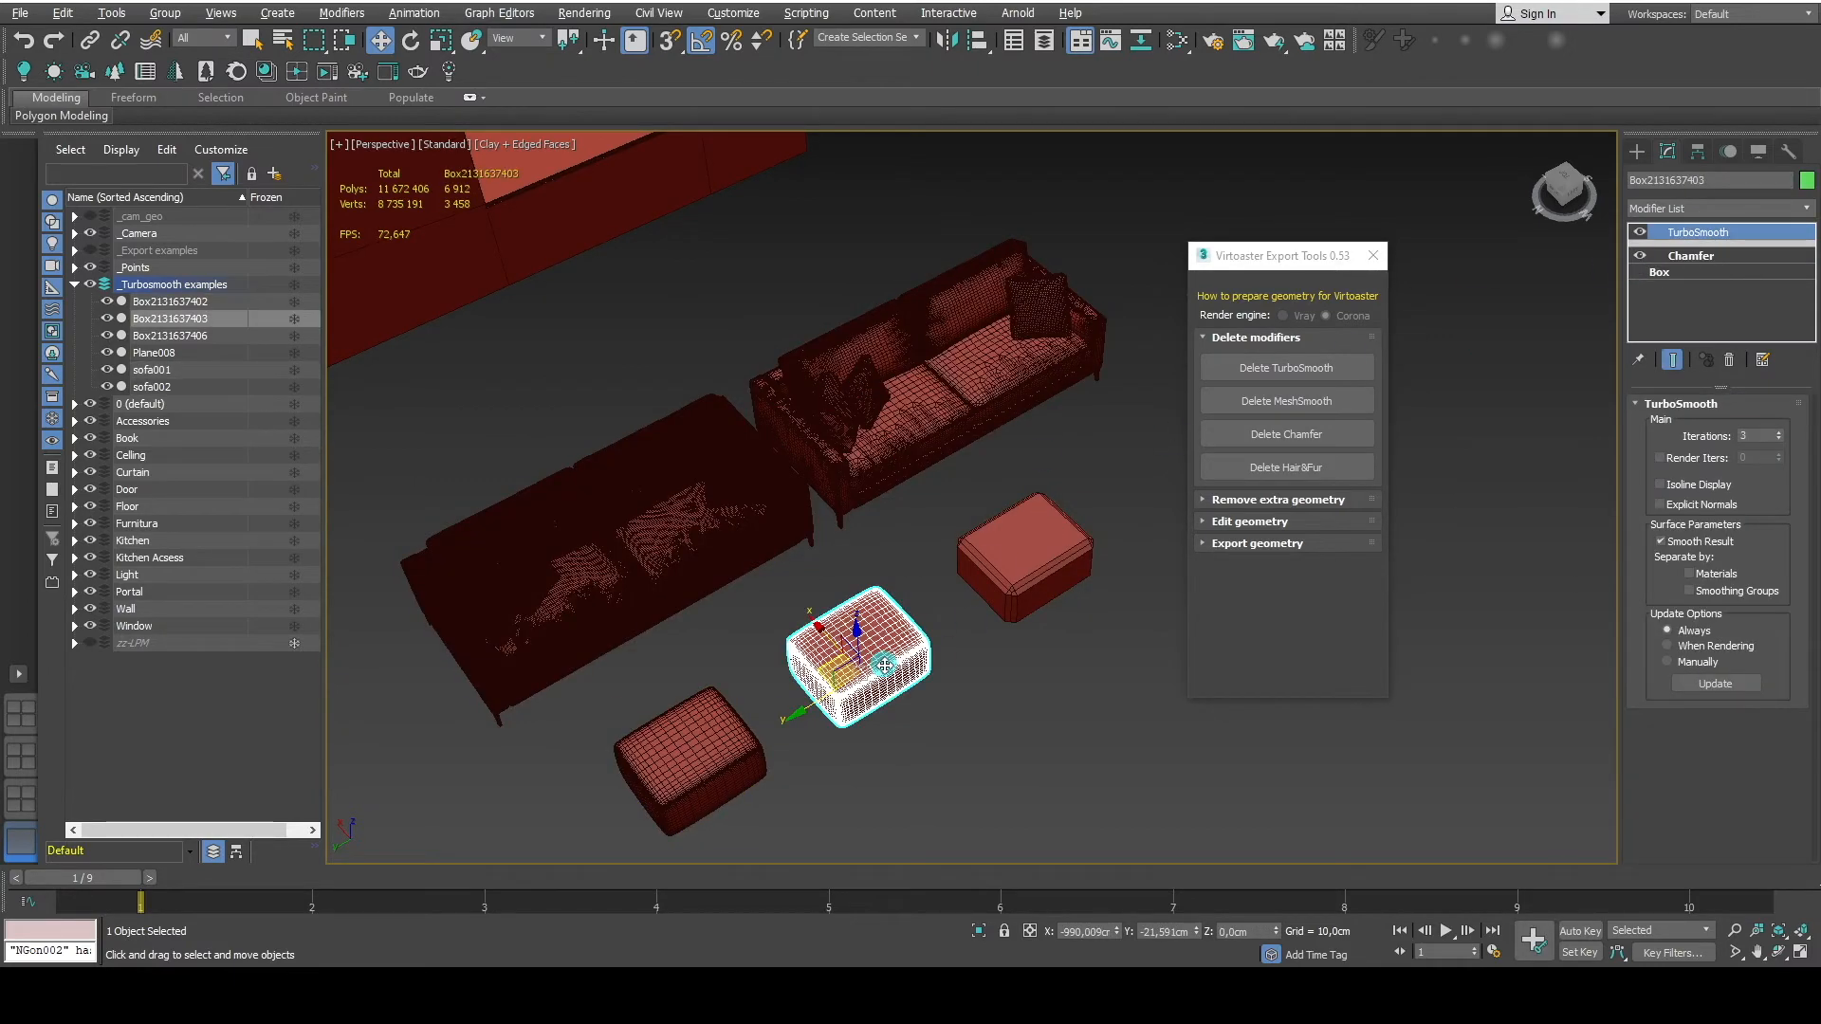
Delete TurboSmooth modifiers across the scene, then check the middle box's and front sofa's modifier stacks.
{"action": "left_click", "coordinate": [1118, 658]}
{"action": "left_click", "coordinate": [1267, 372]}
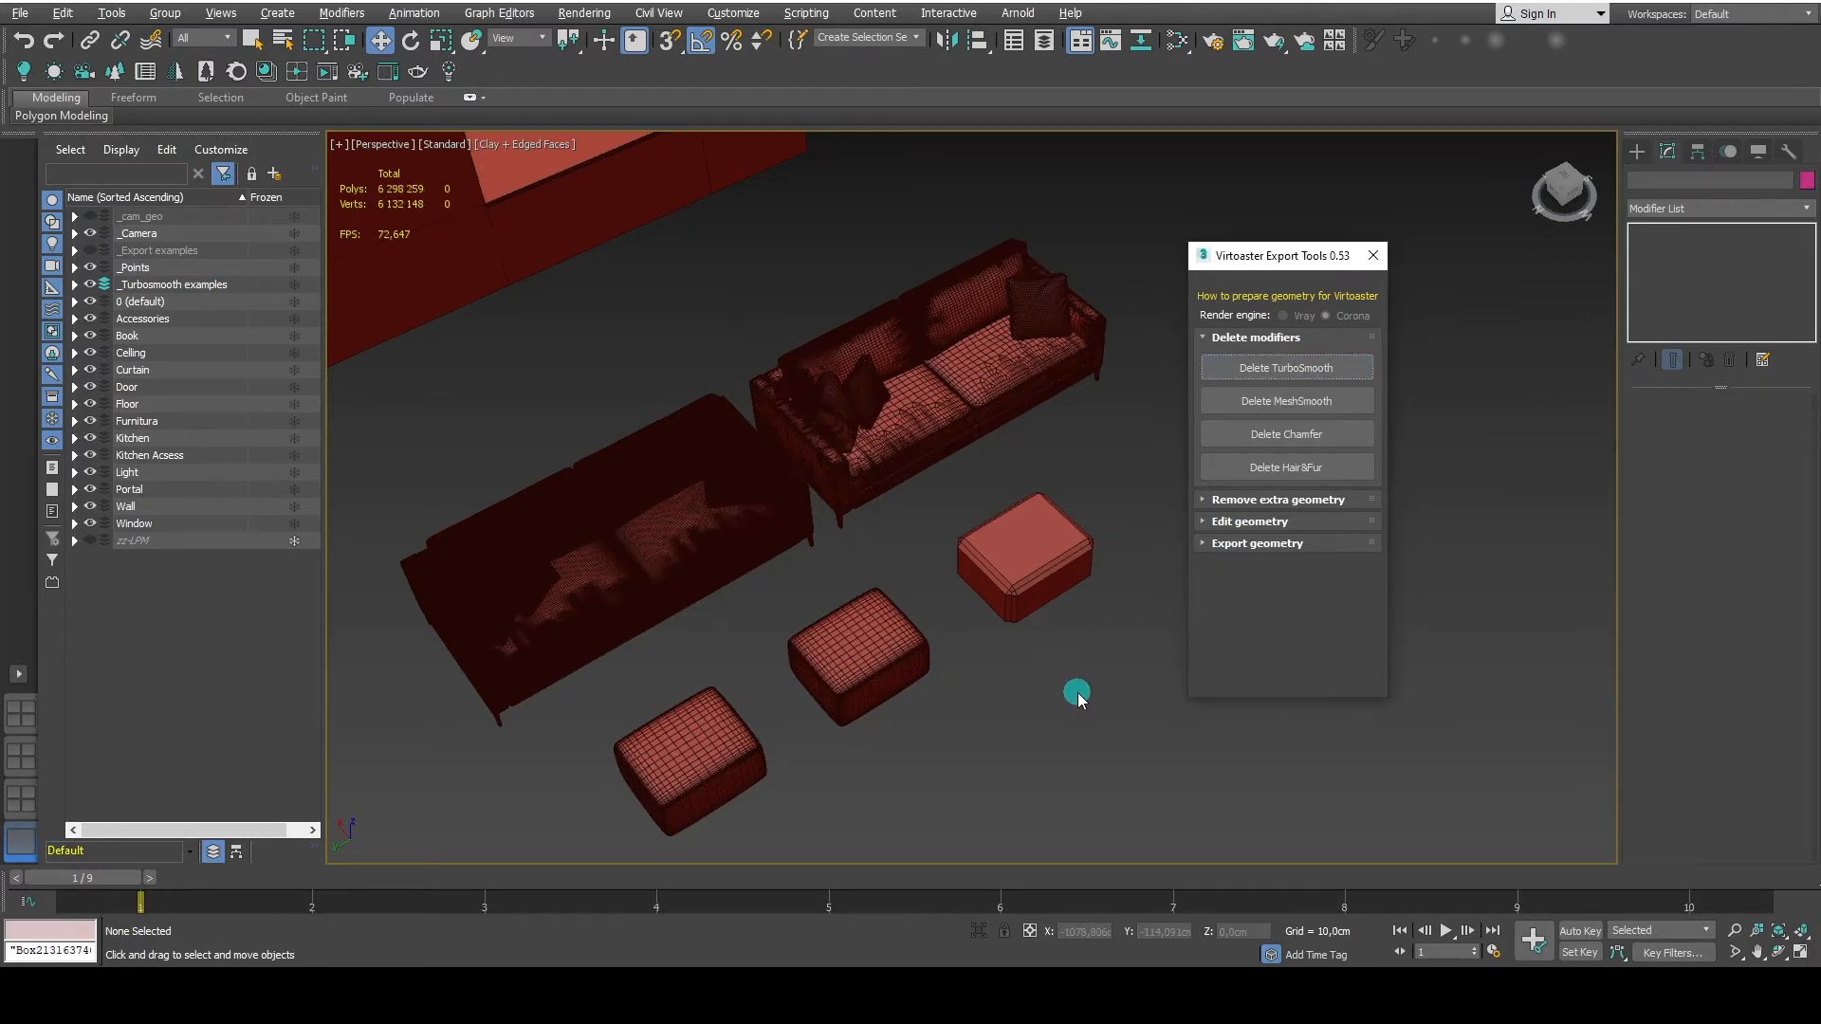
{"action": "left_click", "coordinate": [891, 662]}
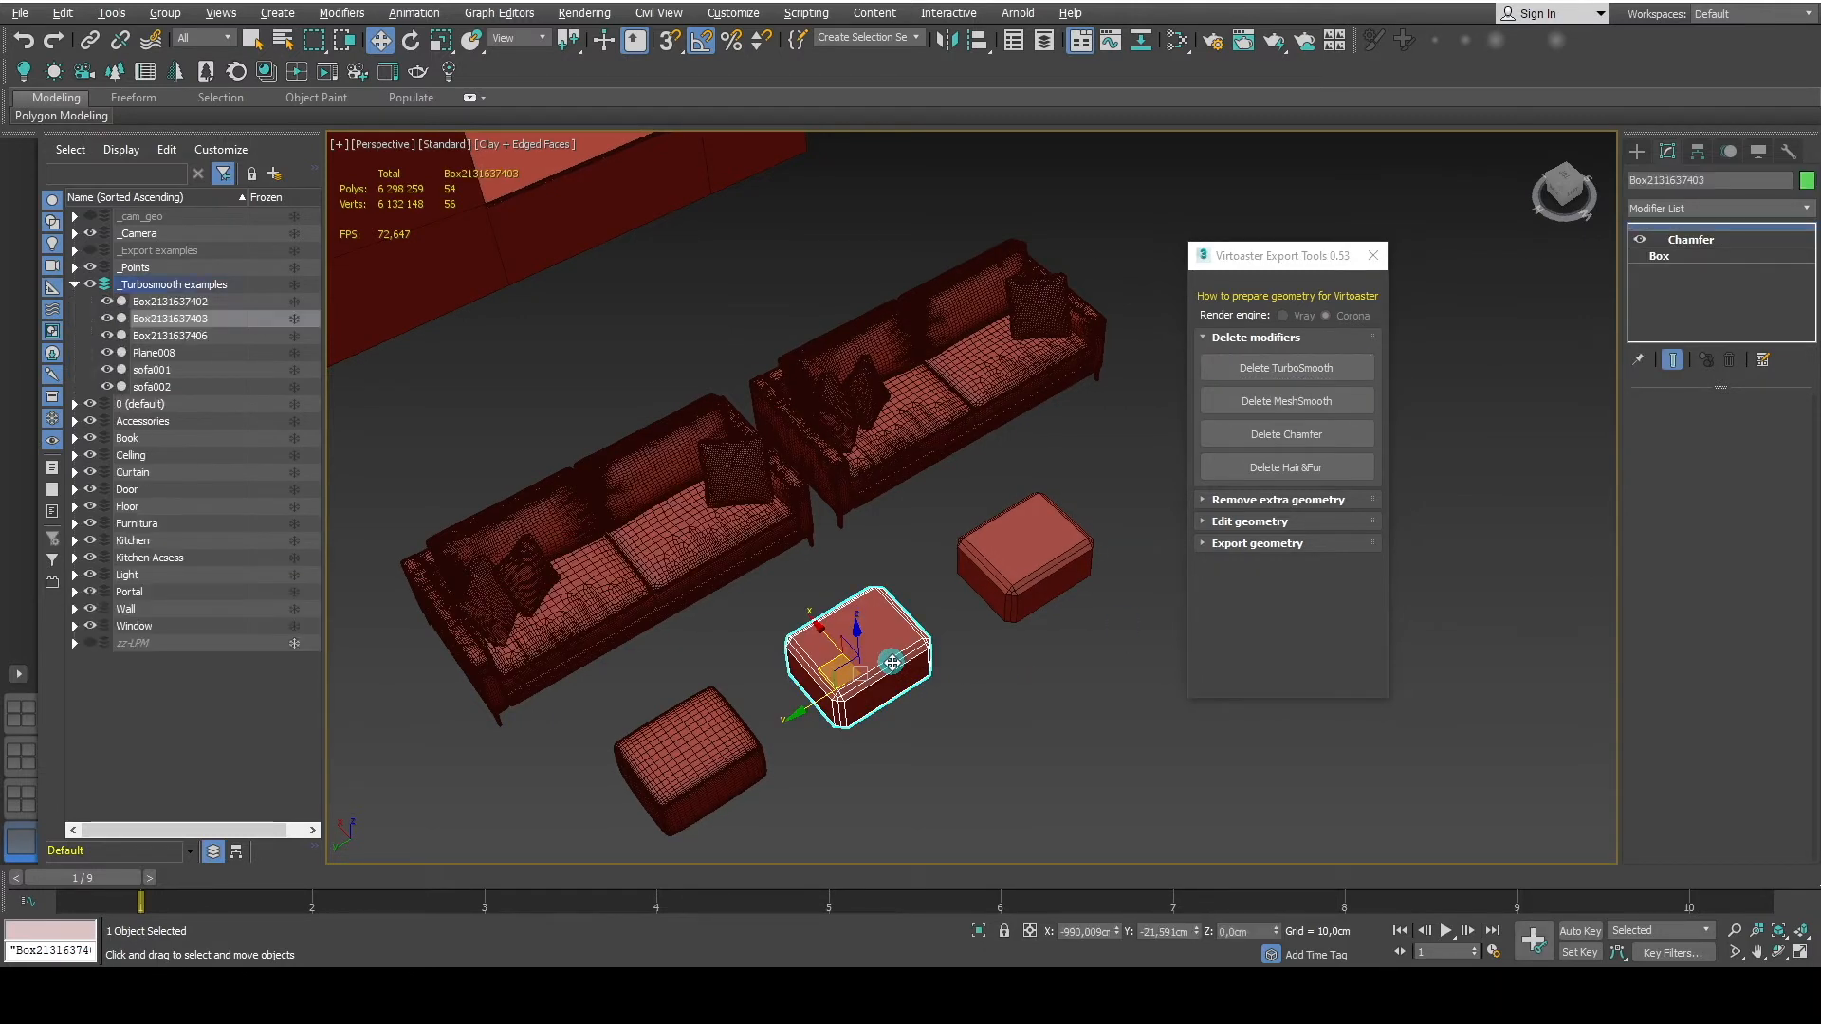
{"action": "left_click", "coordinate": [749, 509]}
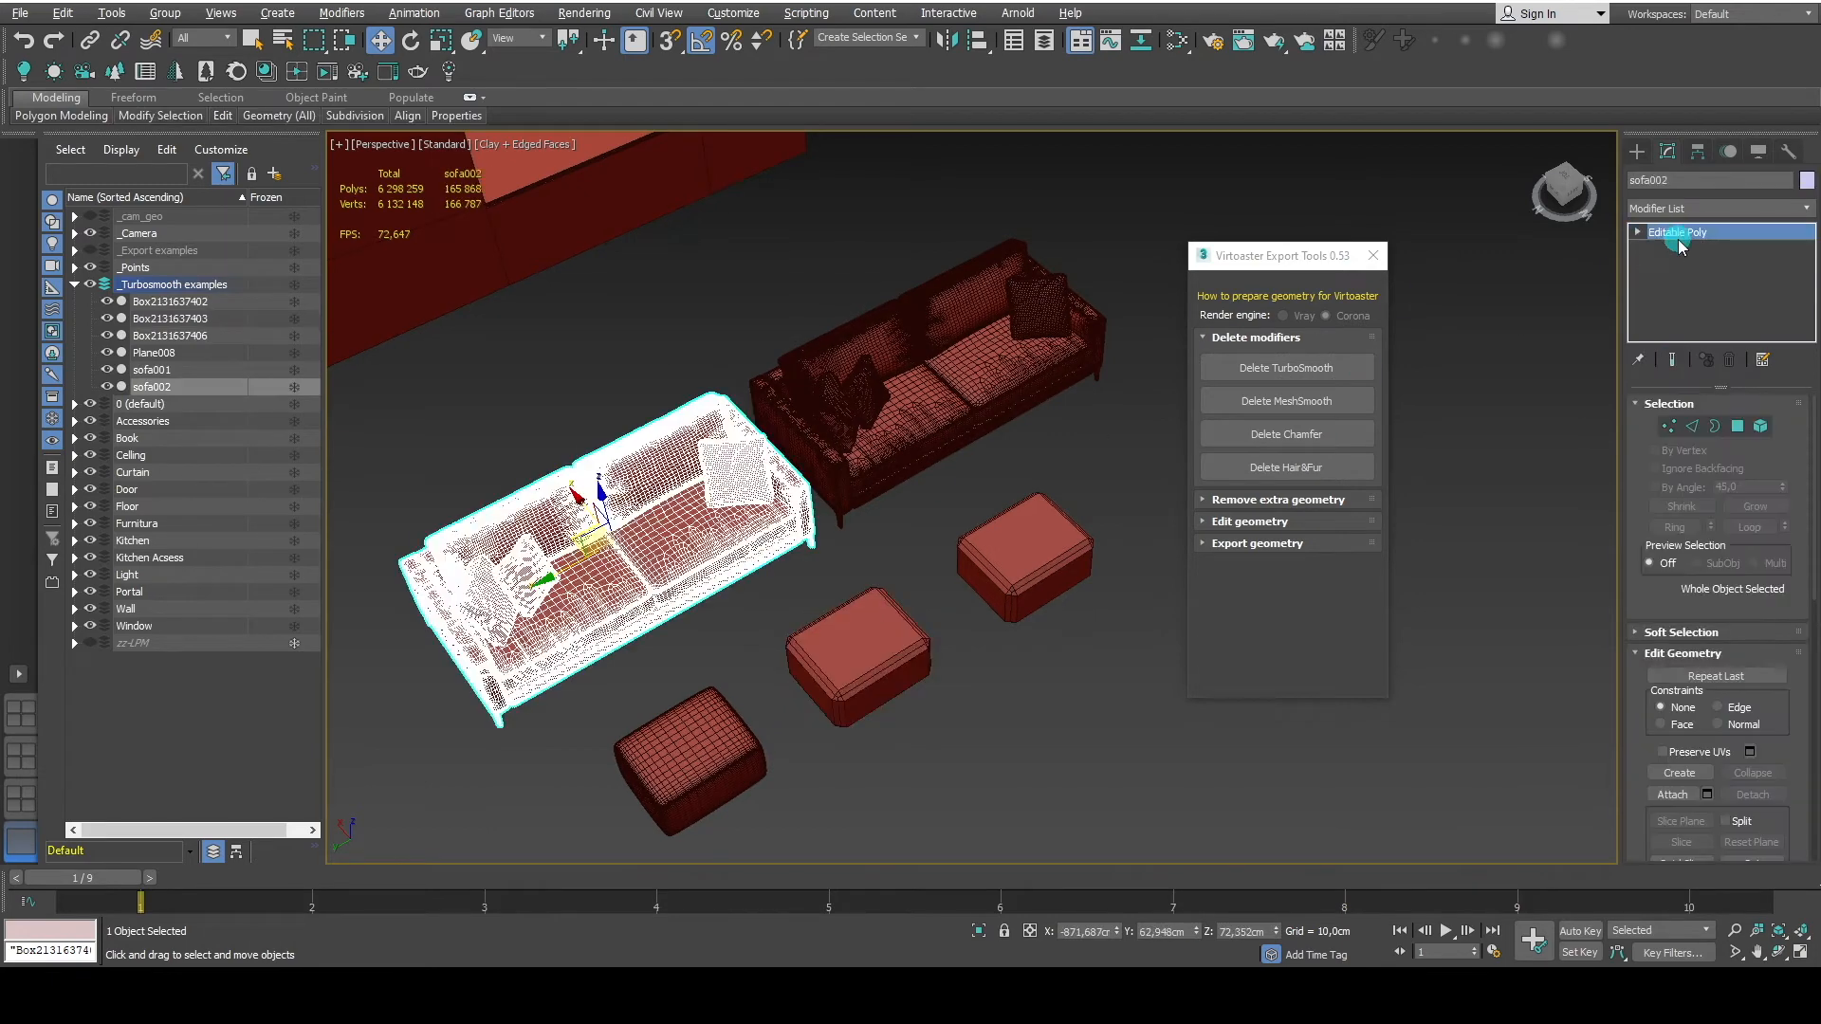
{"action": "left_click", "coordinate": [901, 569]}
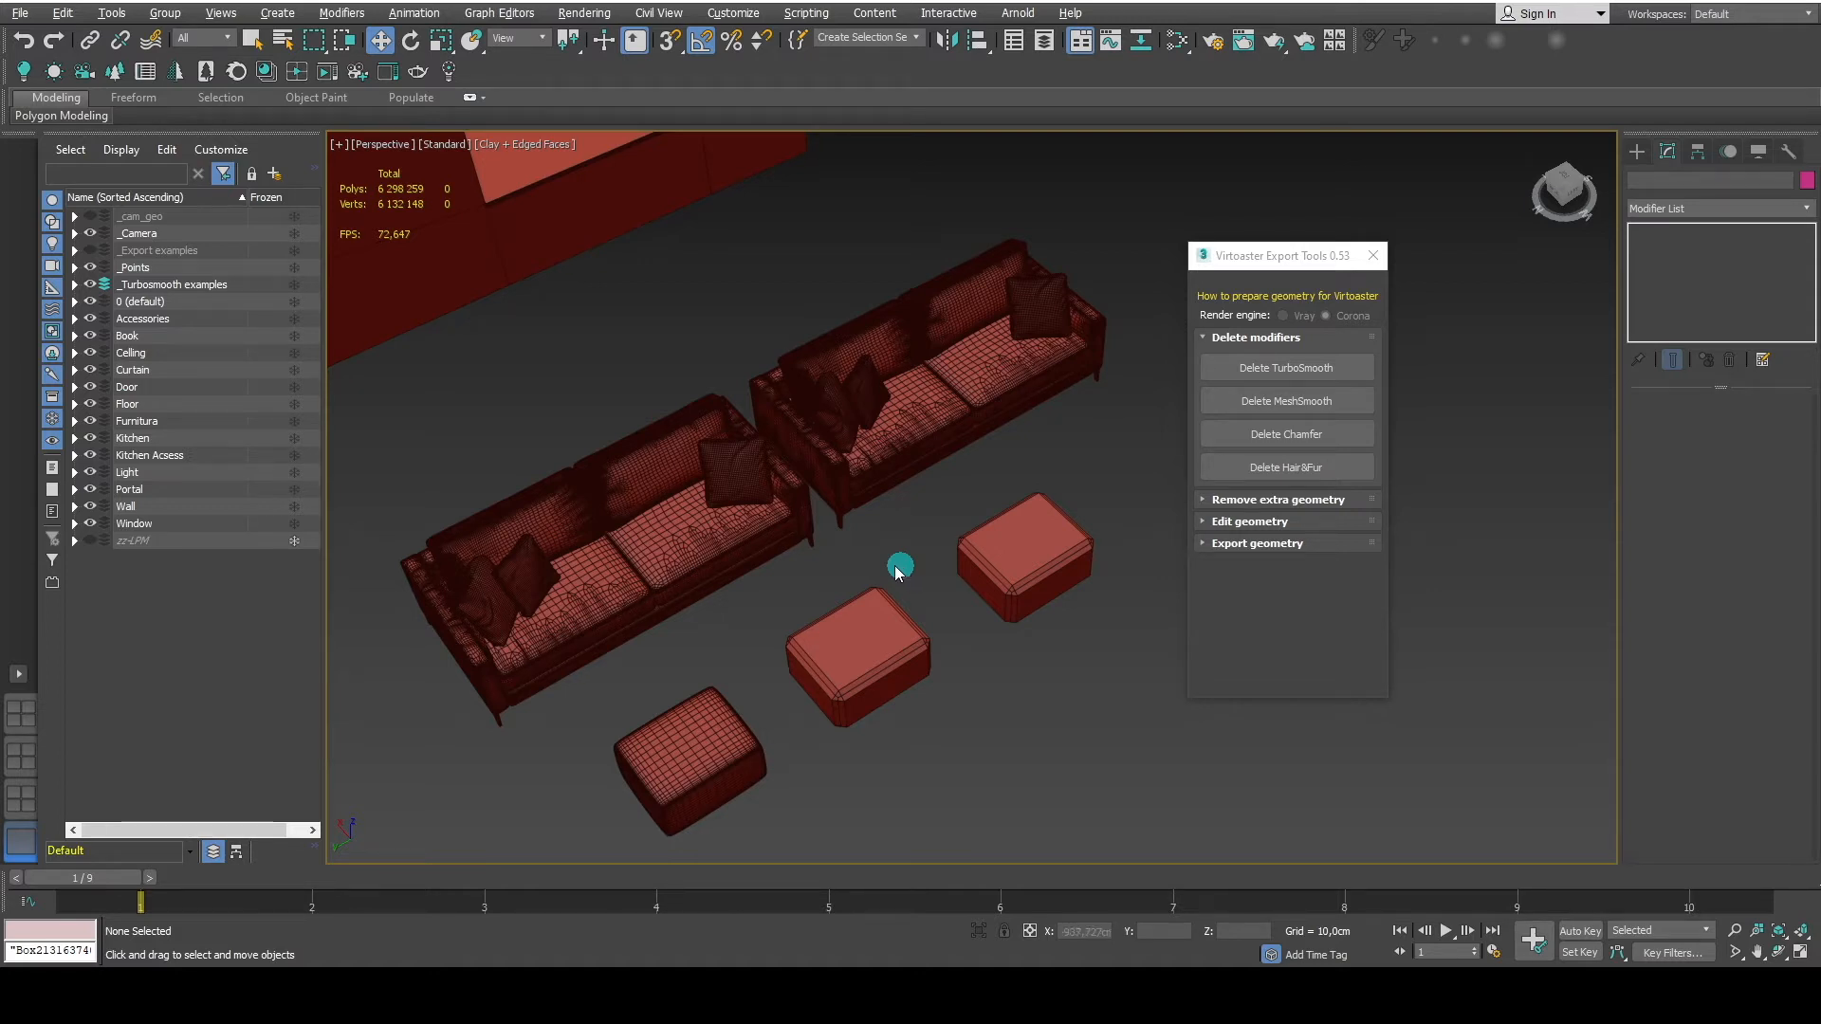
Examine the modifier stack of the box with an Edit Poly above TurboSmooth.
{"action": "left_click", "coordinate": [687, 735]}
{"action": "left_click", "coordinate": [688, 735]}
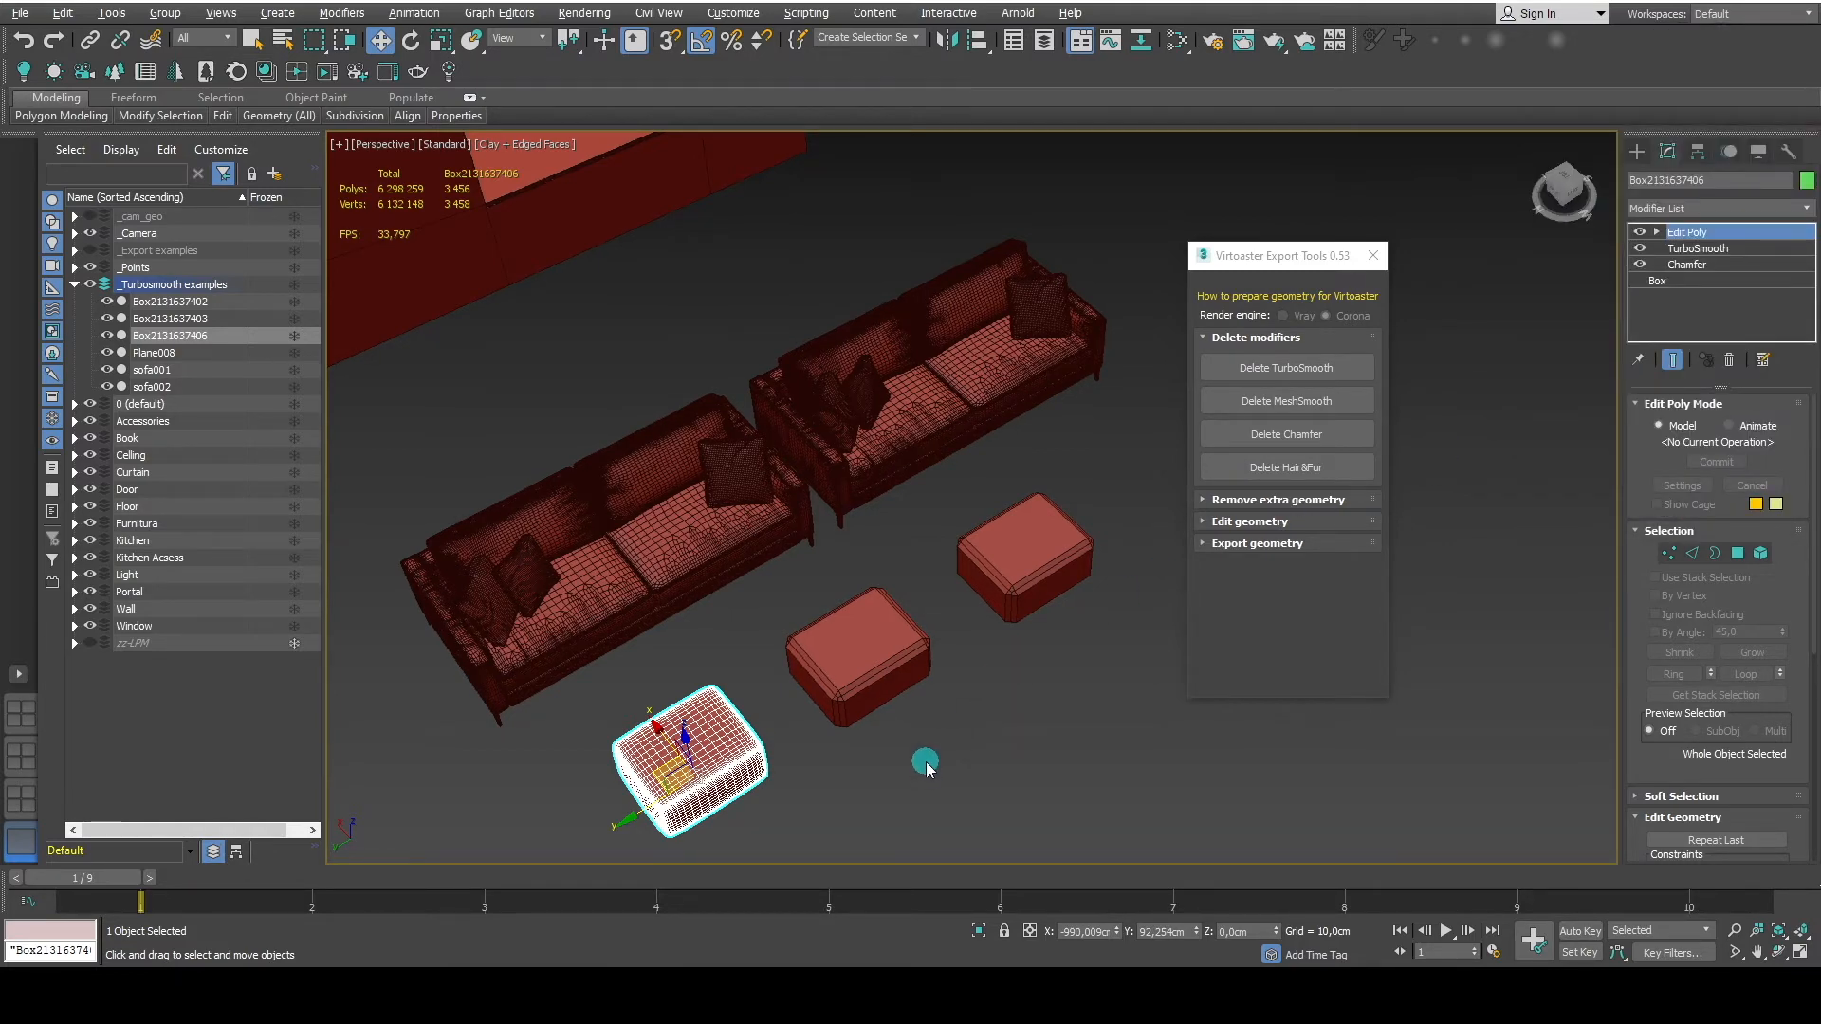
{"action": "middle_click_drag", "start_coordinate": [925, 766], "coordinate": [895, 757], "text": "alt"}
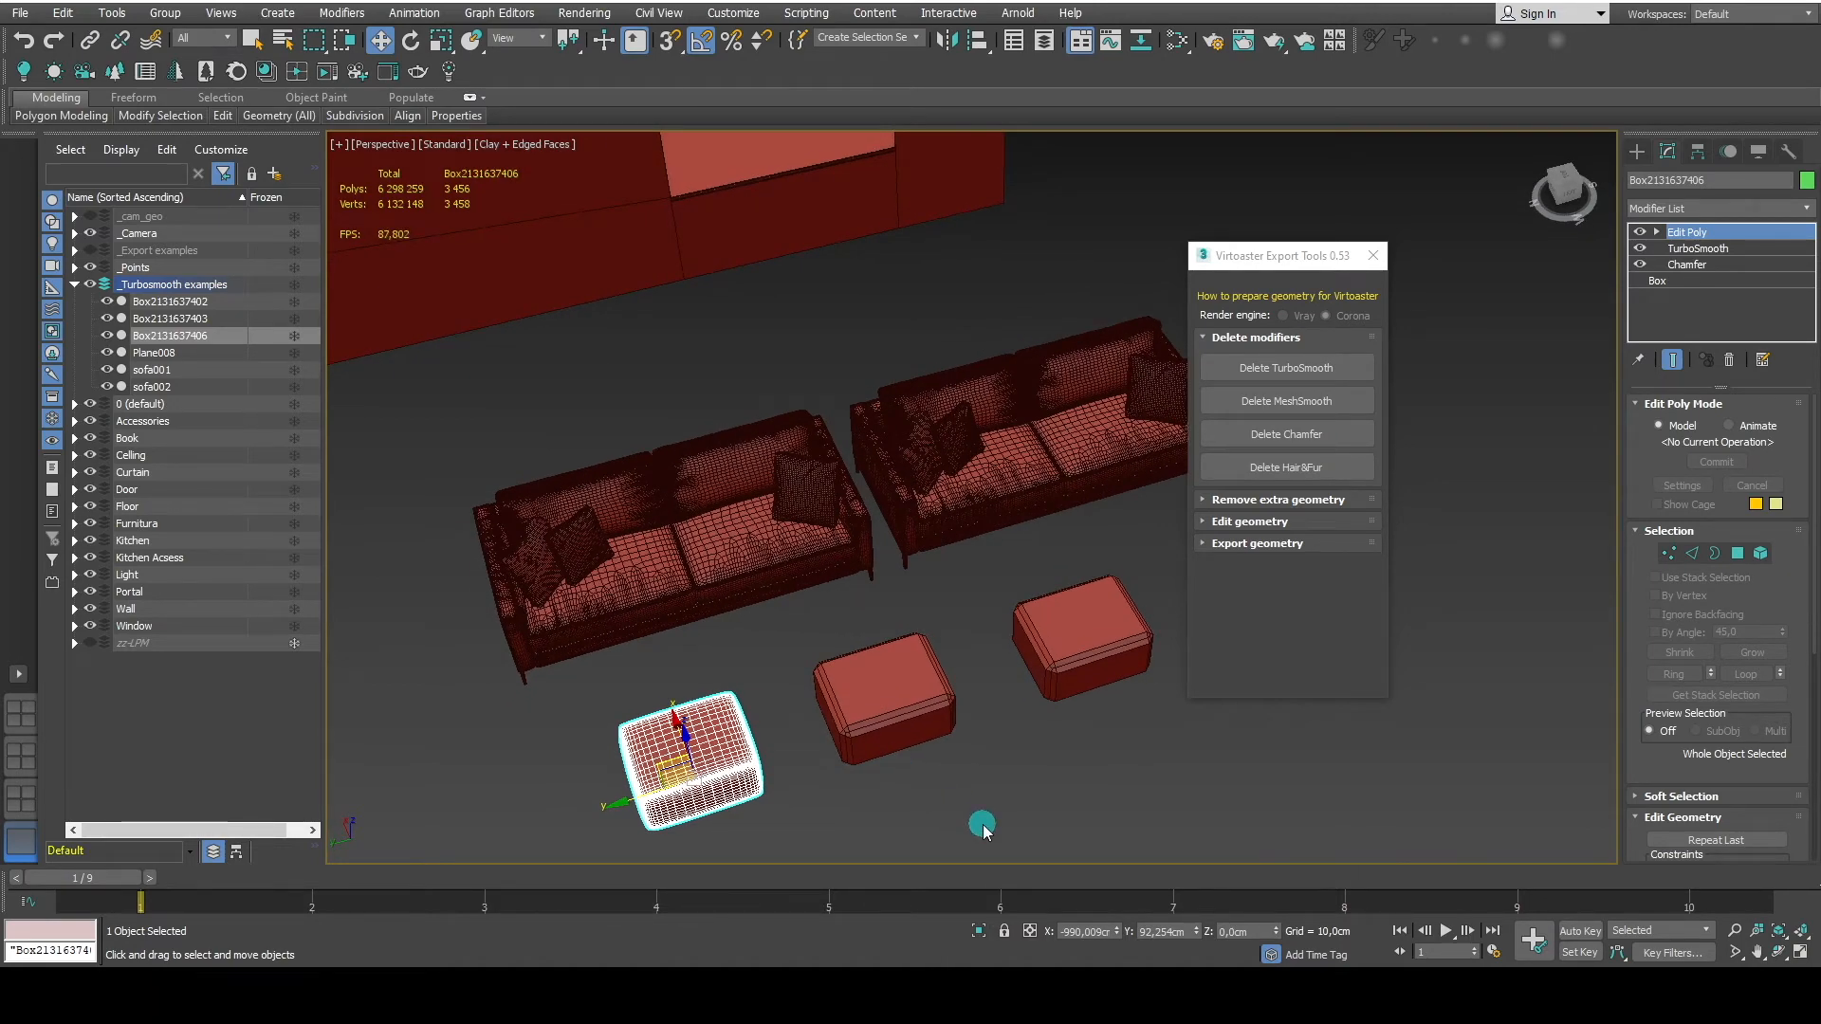
Delete the Hair and Fur modifier from the grass-covered example plane.
{"action": "middle_click_drag", "start_coordinate": [983, 823], "coordinate": [1021, 436], "text": "alt"}
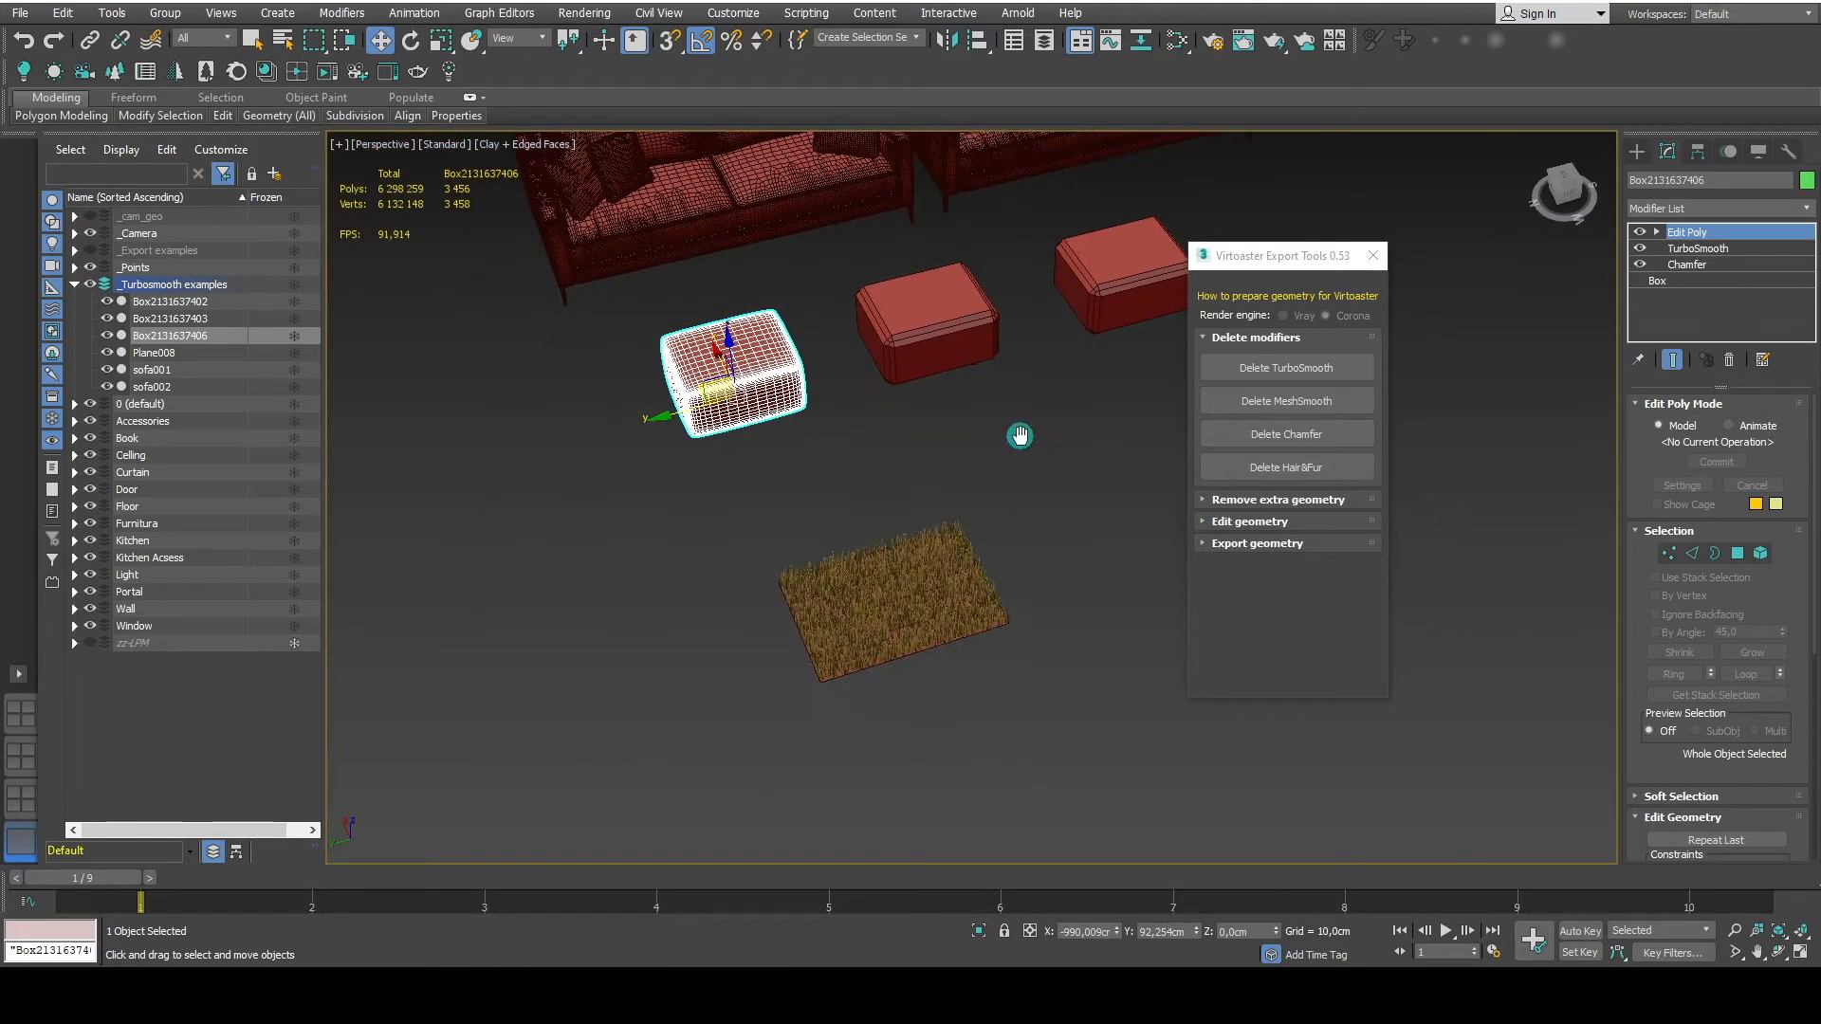
{"action": "left_click", "coordinate": [911, 581]}
{"action": "middle_click_drag", "start_coordinate": [910, 585], "coordinate": [913, 539], "text": "alt"}
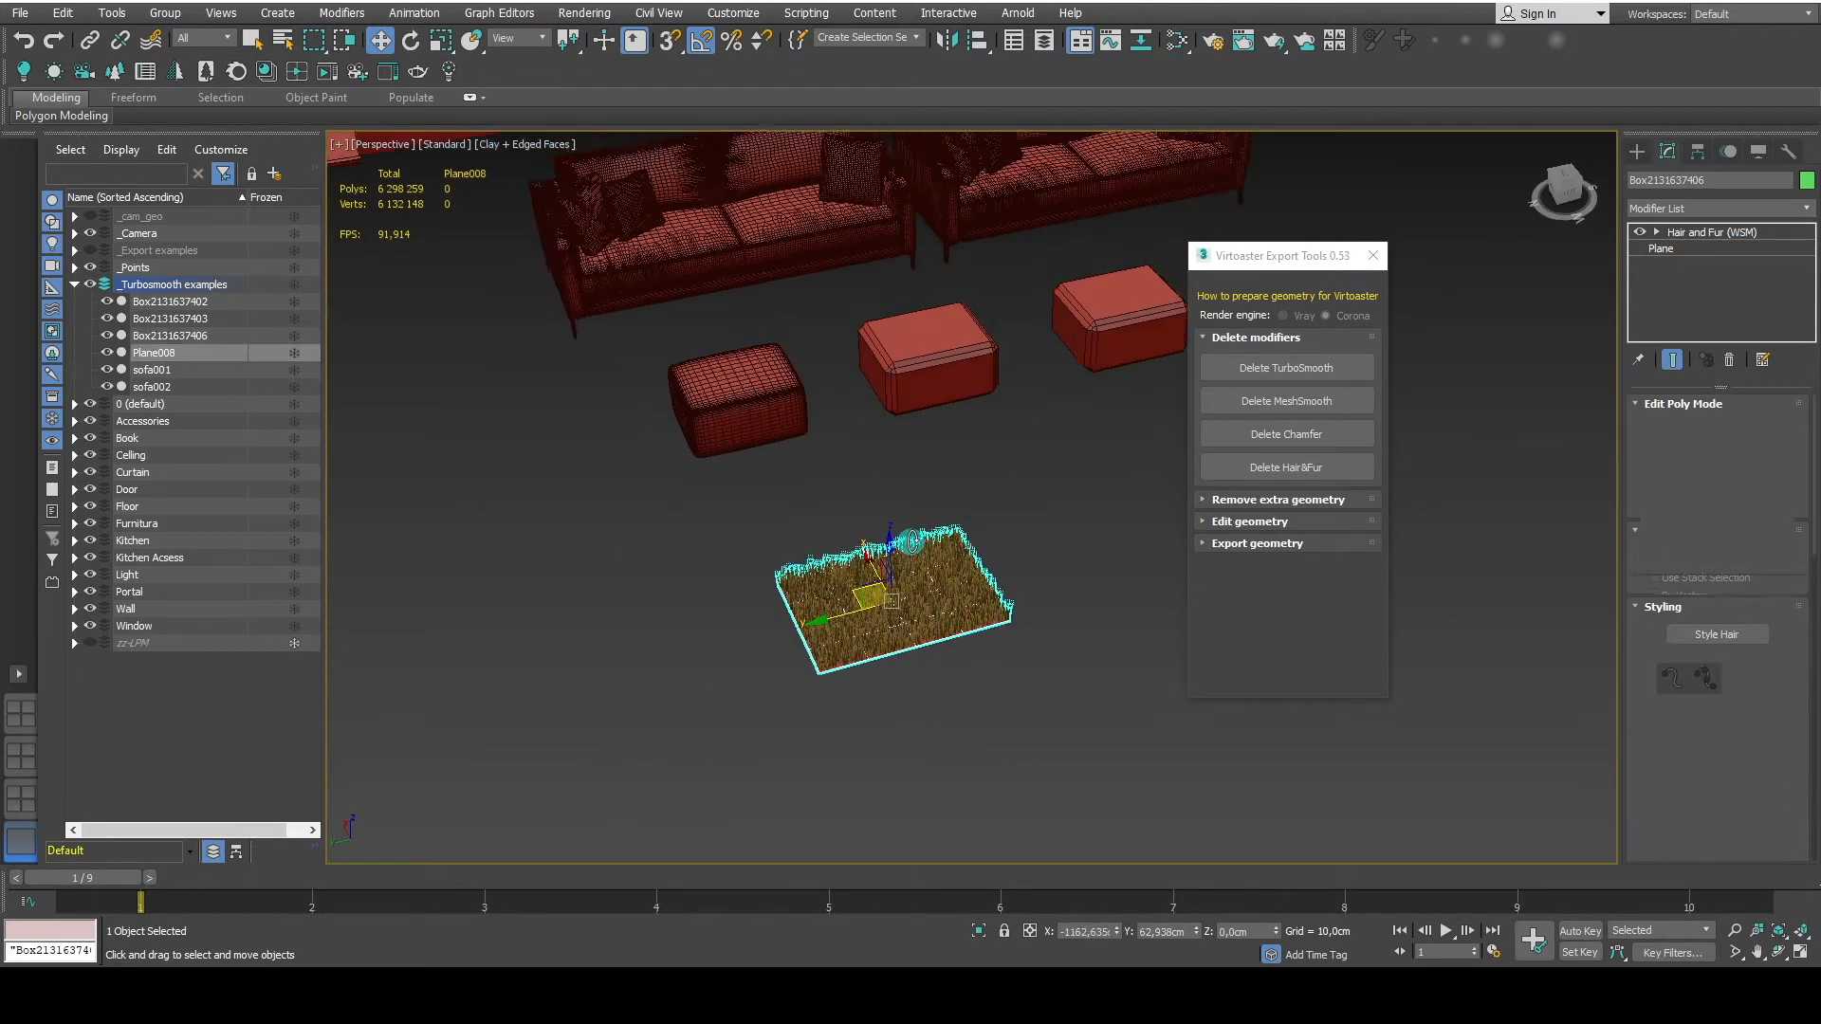
{"action": "scroll", "coordinate": [1049, 569], "scroll_direction": "up", "scroll_amount": 5}
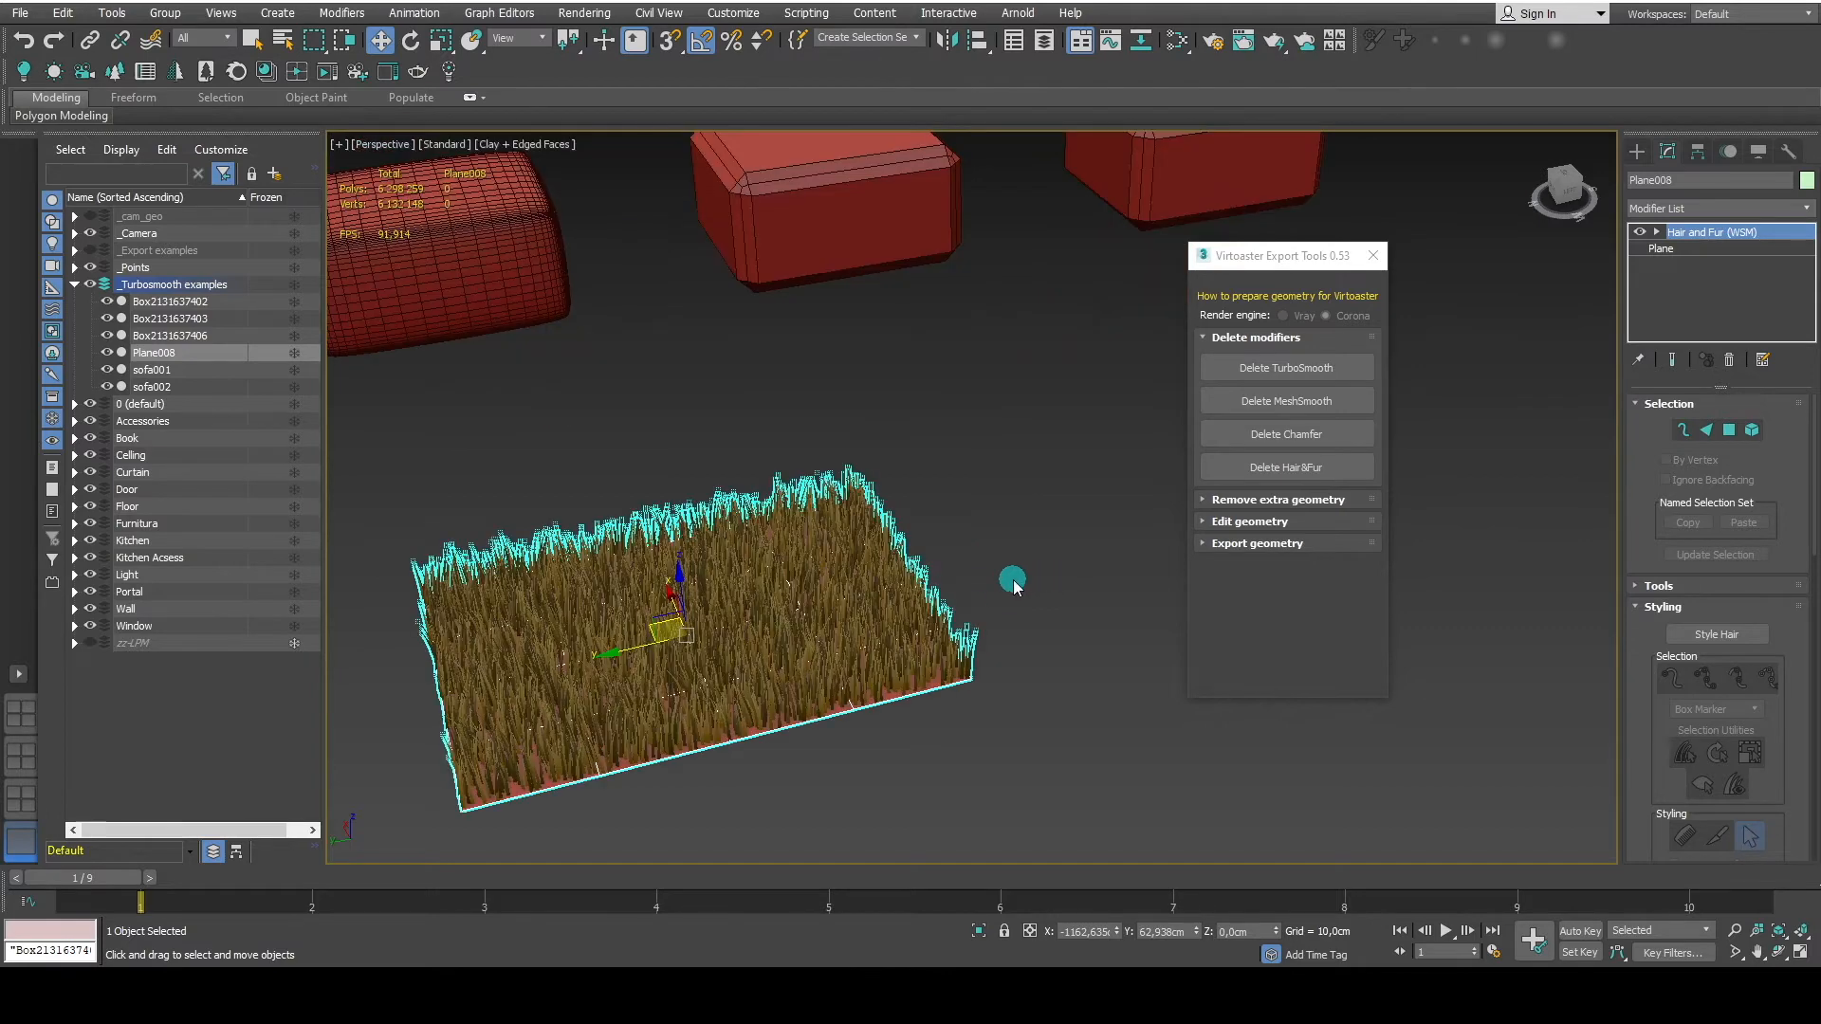
{"action": "left_click", "coordinate": [1278, 469]}
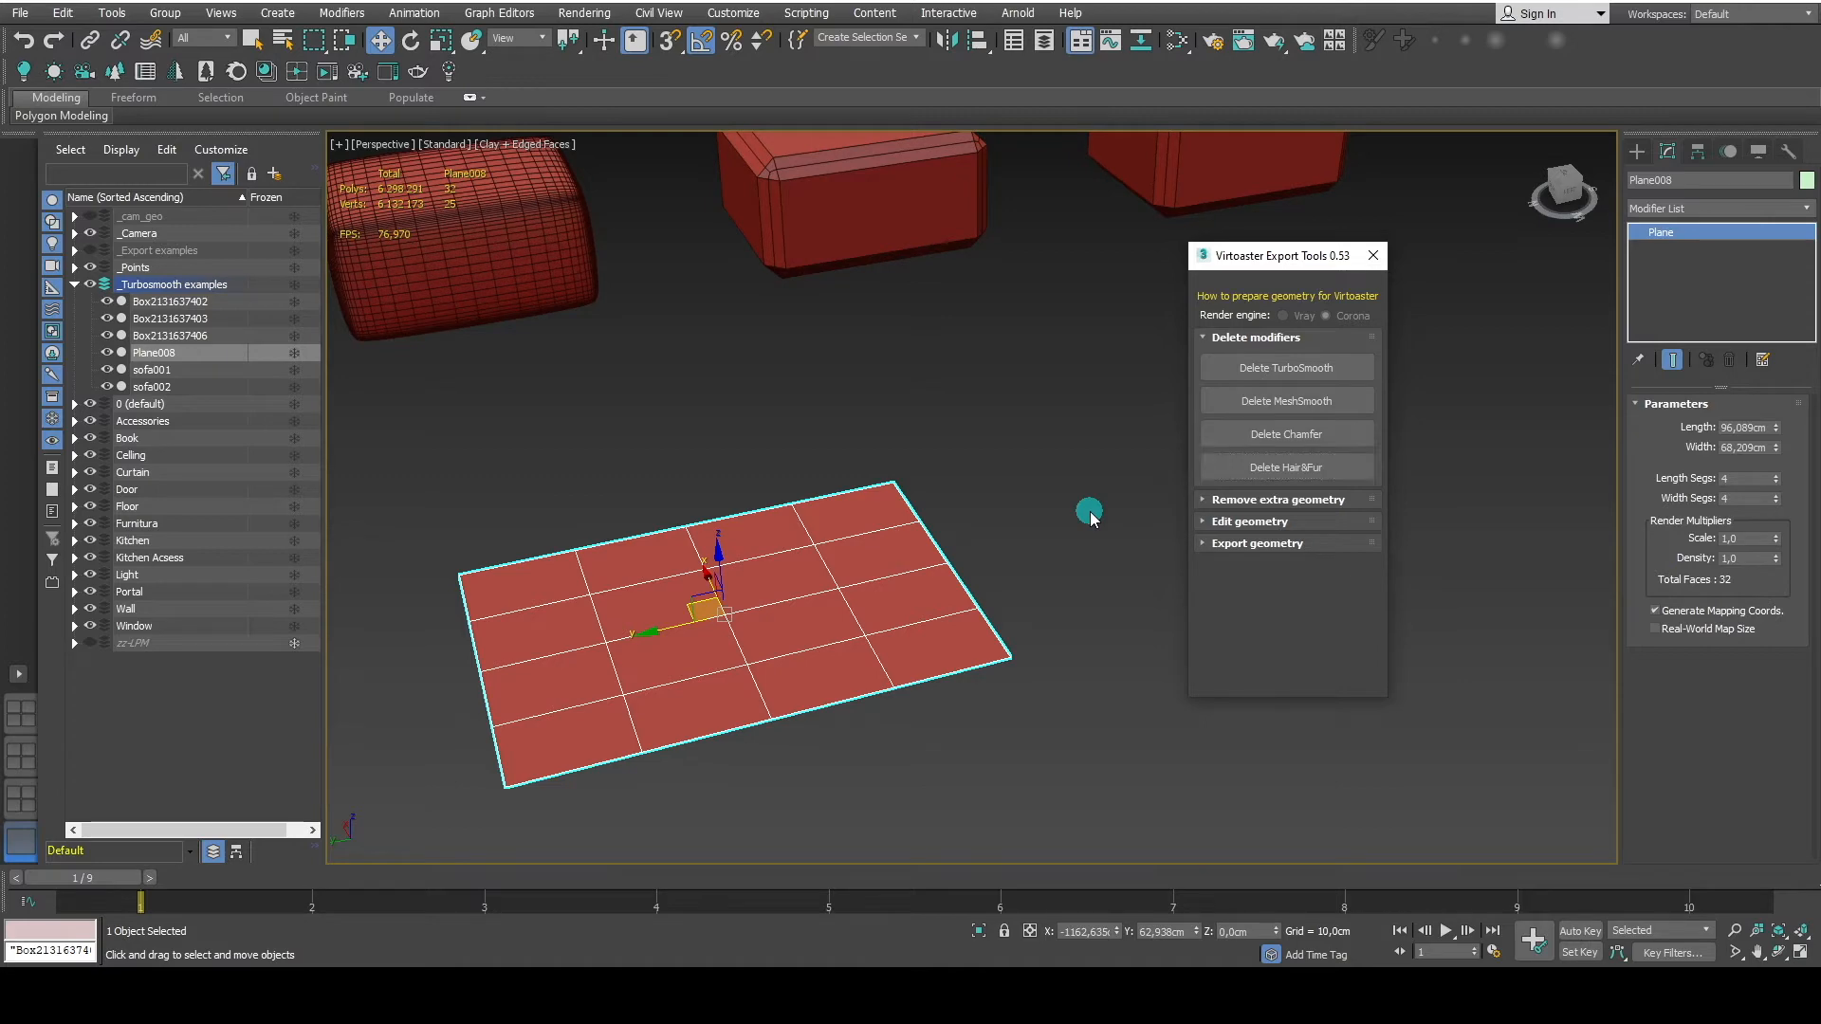
With nothing selected, delete all TurboSmooth, MeshSmooth, Chamfer and Hair&Fur modifiers in the scene and collapse the Delete modifiers section.
{"action": "left_click", "coordinate": [1090, 510]}
{"action": "key", "text": "z"}
{"action": "middle_click_drag", "start_coordinate": [982, 561], "coordinate": [840, 689], "text": "alt"}
{"action": "left_click", "coordinate": [1274, 378]}
{"action": "left_click", "coordinate": [1272, 401]}
{"action": "left_click", "coordinate": [1271, 436]}
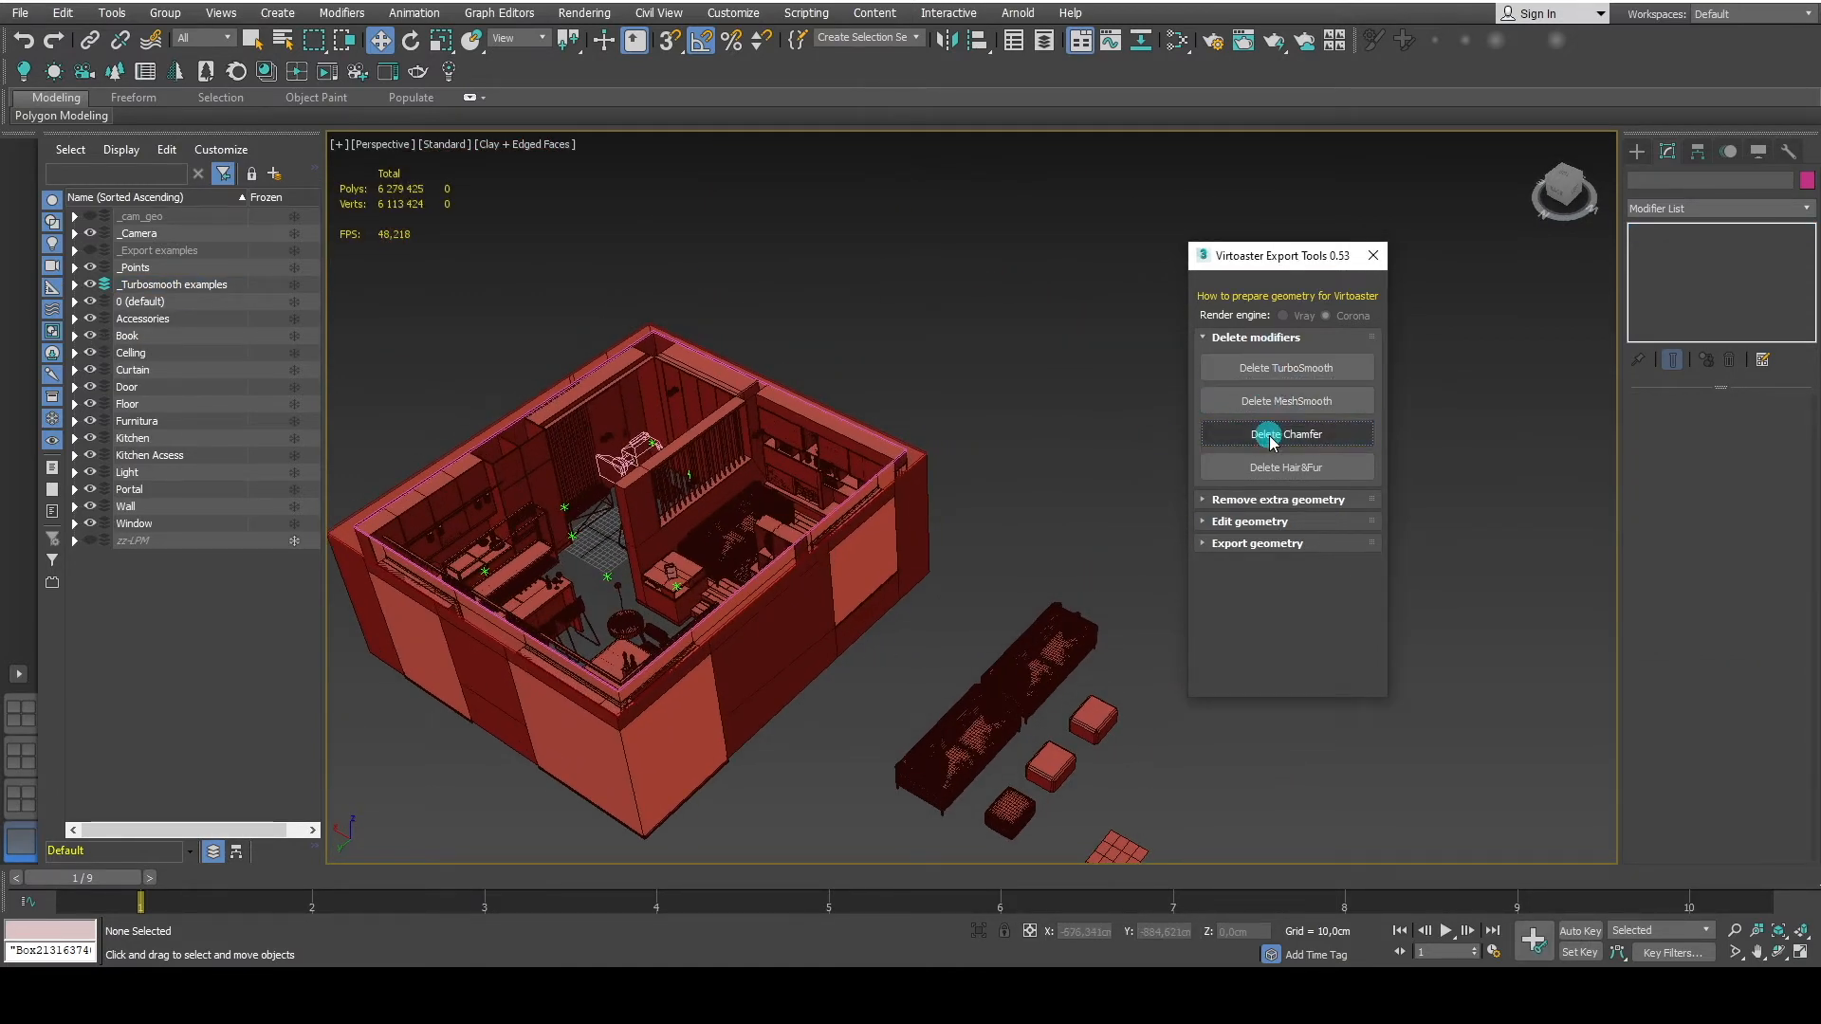
{"action": "left_click", "coordinate": [1233, 467]}
{"action": "left_click", "coordinate": [1209, 339]}
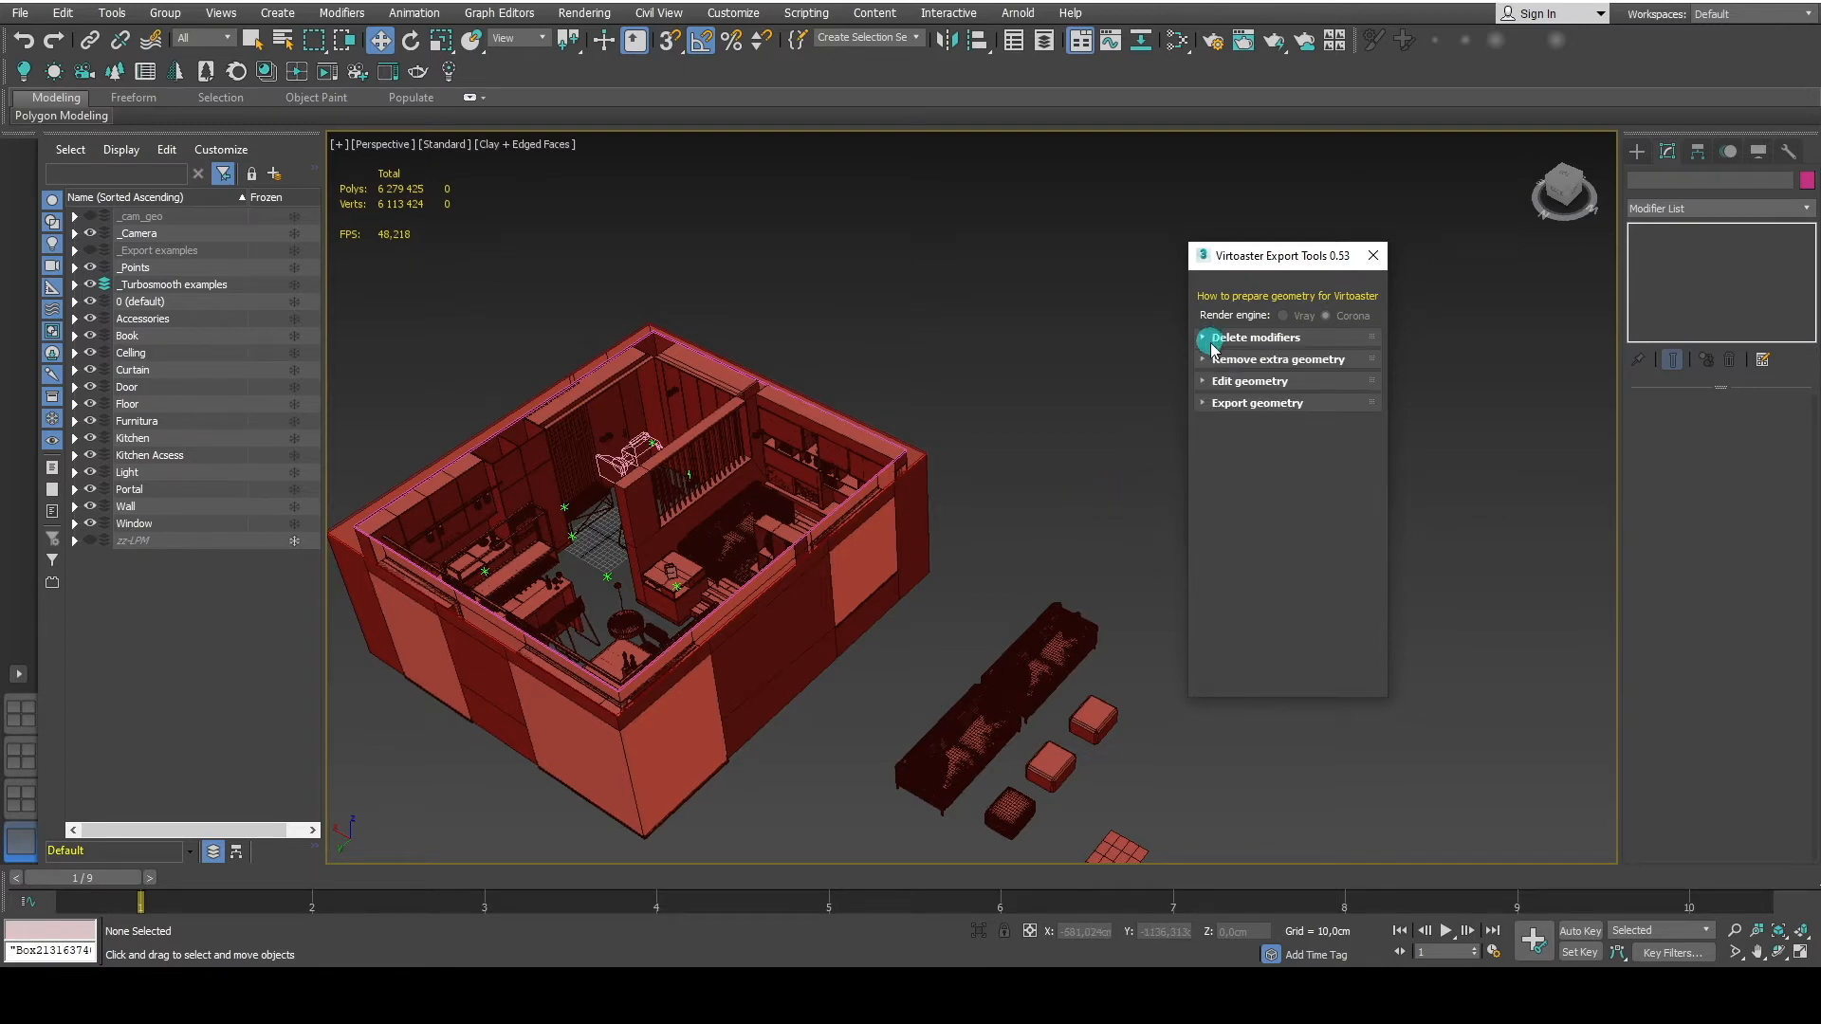
Expand the Remove extra geometry section, hide the _Turbosmooth examples layer and unhide the _Scatter Example layer.
{"action": "middle_click_drag", "start_coordinate": [1055, 487], "coordinate": [965, 597], "text": "alt"}
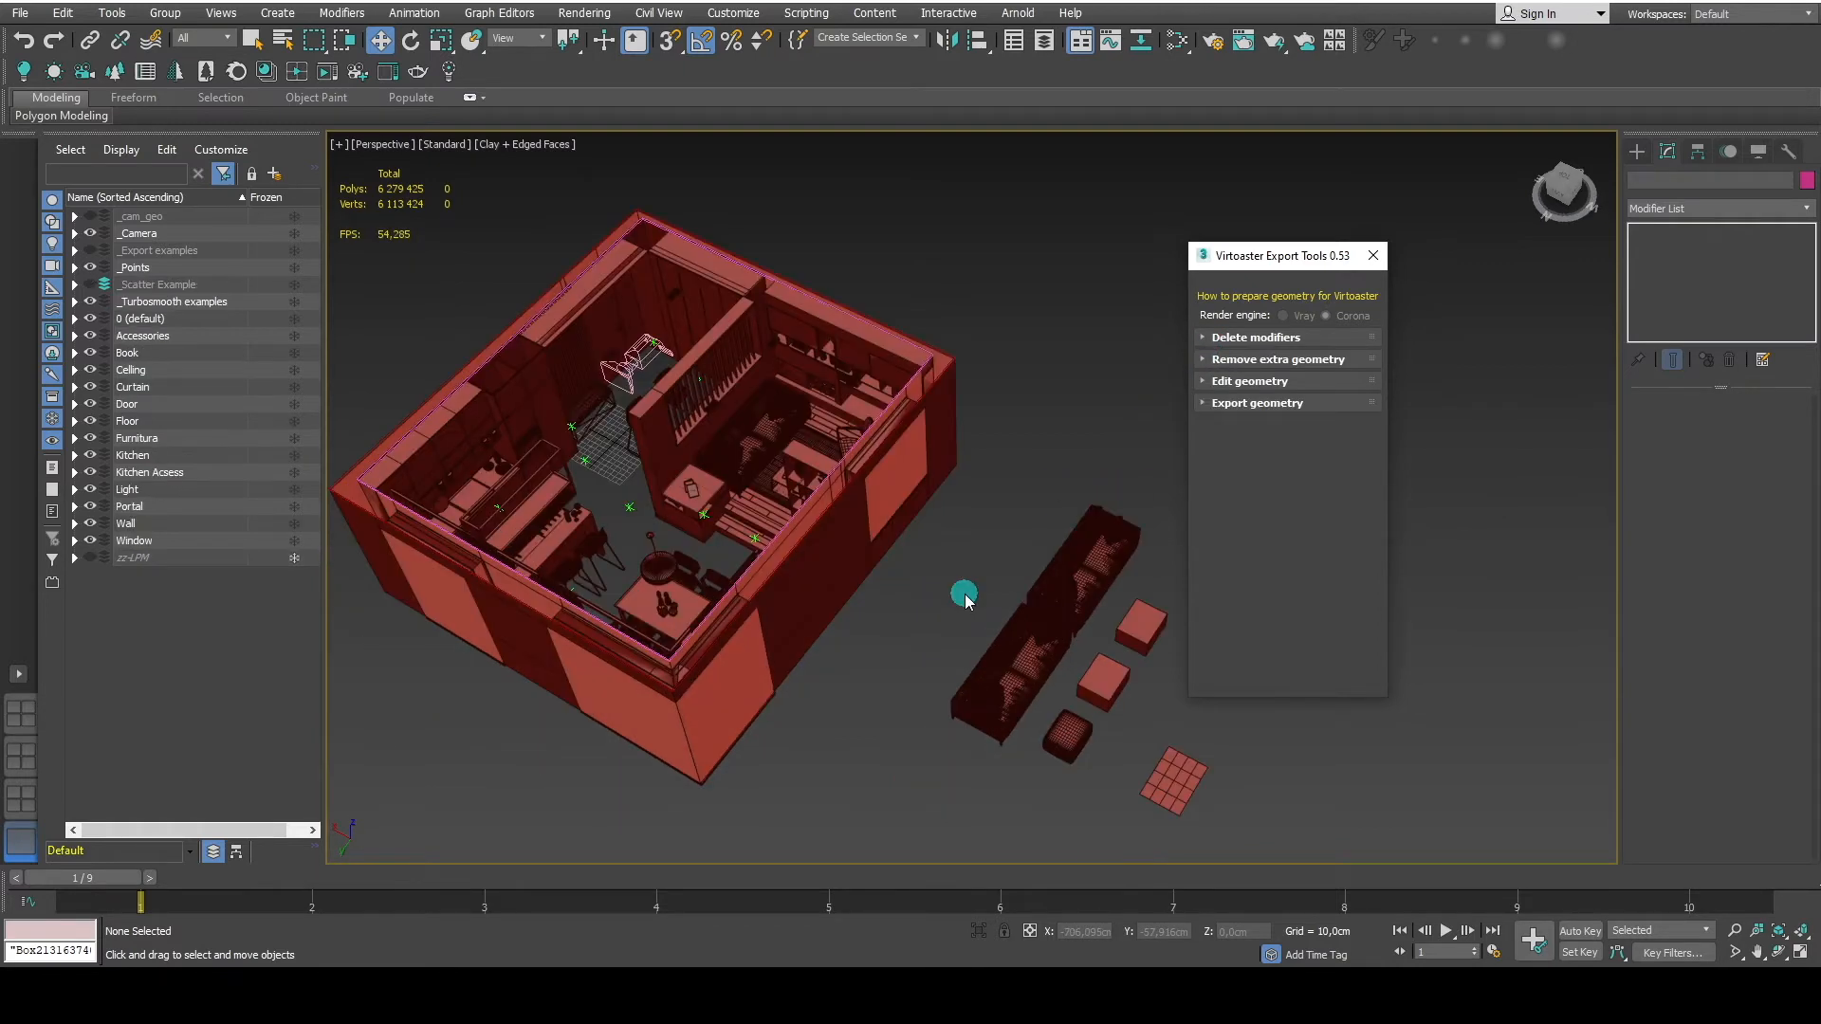
{"action": "left_click", "coordinate": [1264, 363]}
{"action": "left_click", "coordinate": [90, 302]}
{"action": "left_click", "coordinate": [90, 285]}
Inspect the portal planes covering the windows, clear the selection and delete all Corona portals from the scene.
{"action": "left_click", "coordinate": [724, 719]}
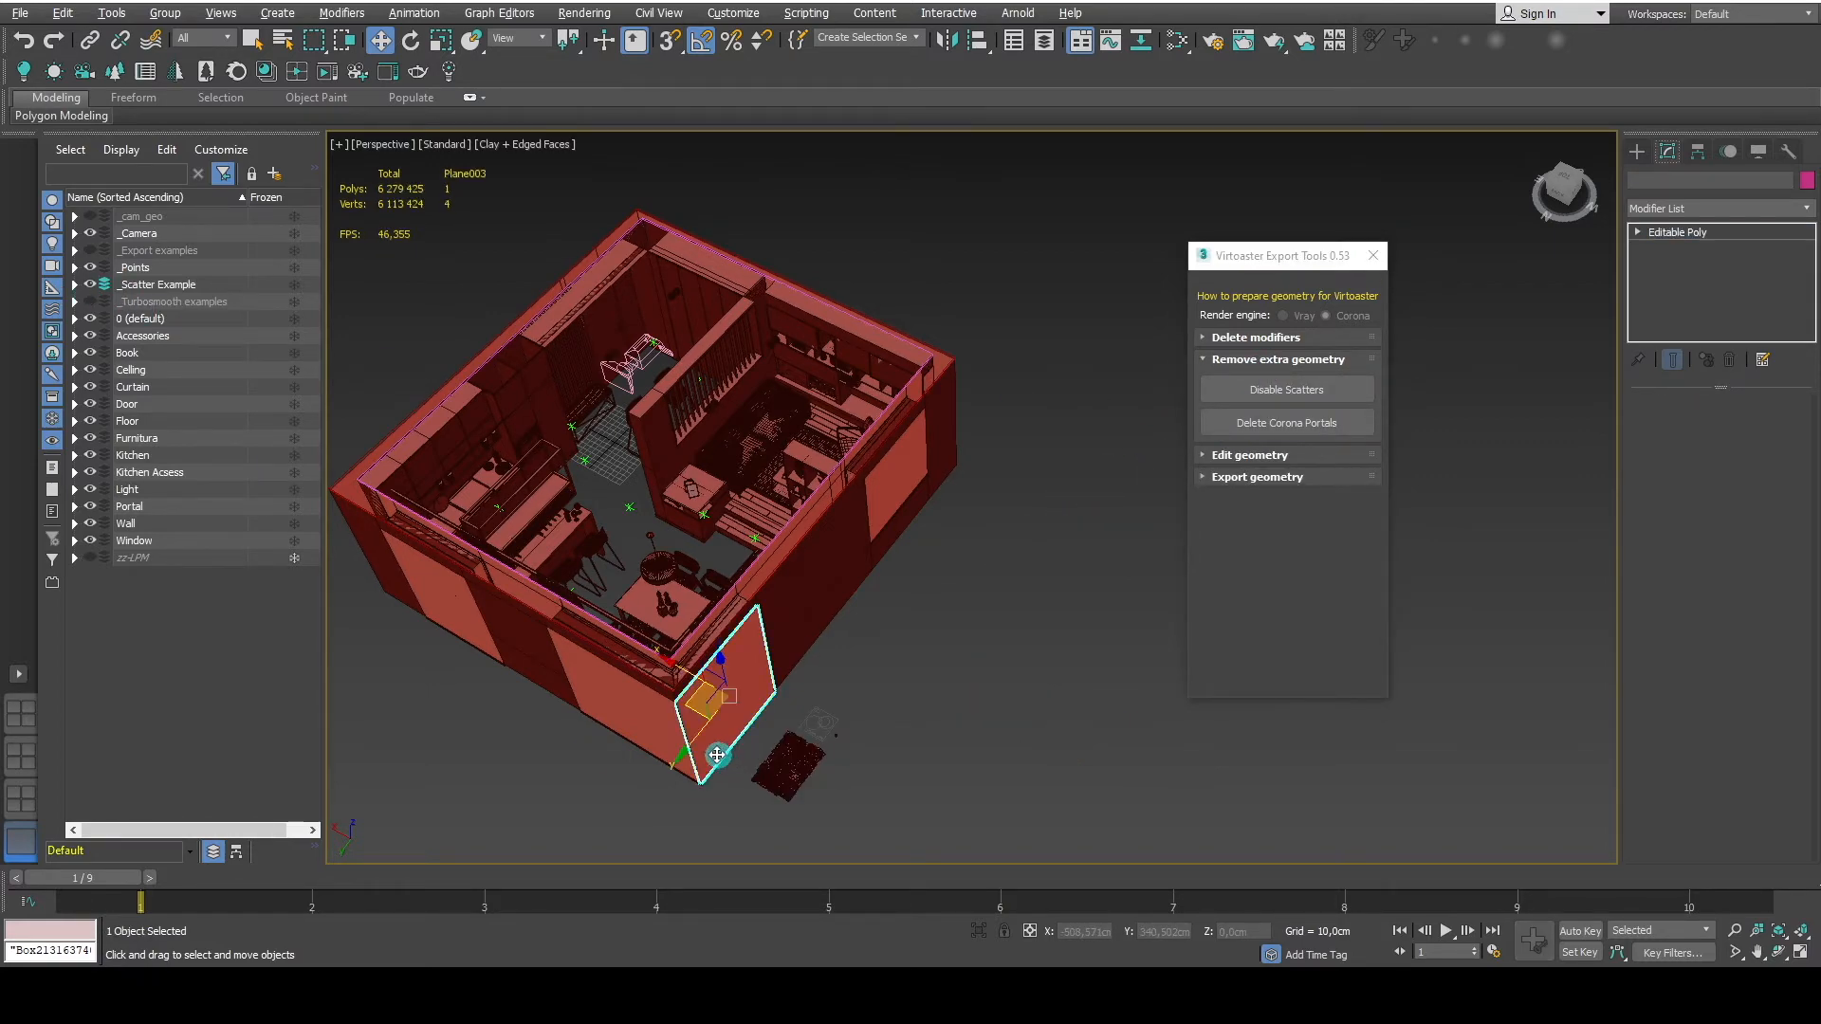
{"action": "middle_click_drag", "start_coordinate": [715, 756], "coordinate": [657, 739], "text": "alt"}
{"action": "scroll", "coordinate": [657, 739], "scroll_direction": "up", "scroll_amount": 2}
{"action": "scroll", "coordinate": [654, 745], "scroll_direction": "up", "scroll_amount": 3}
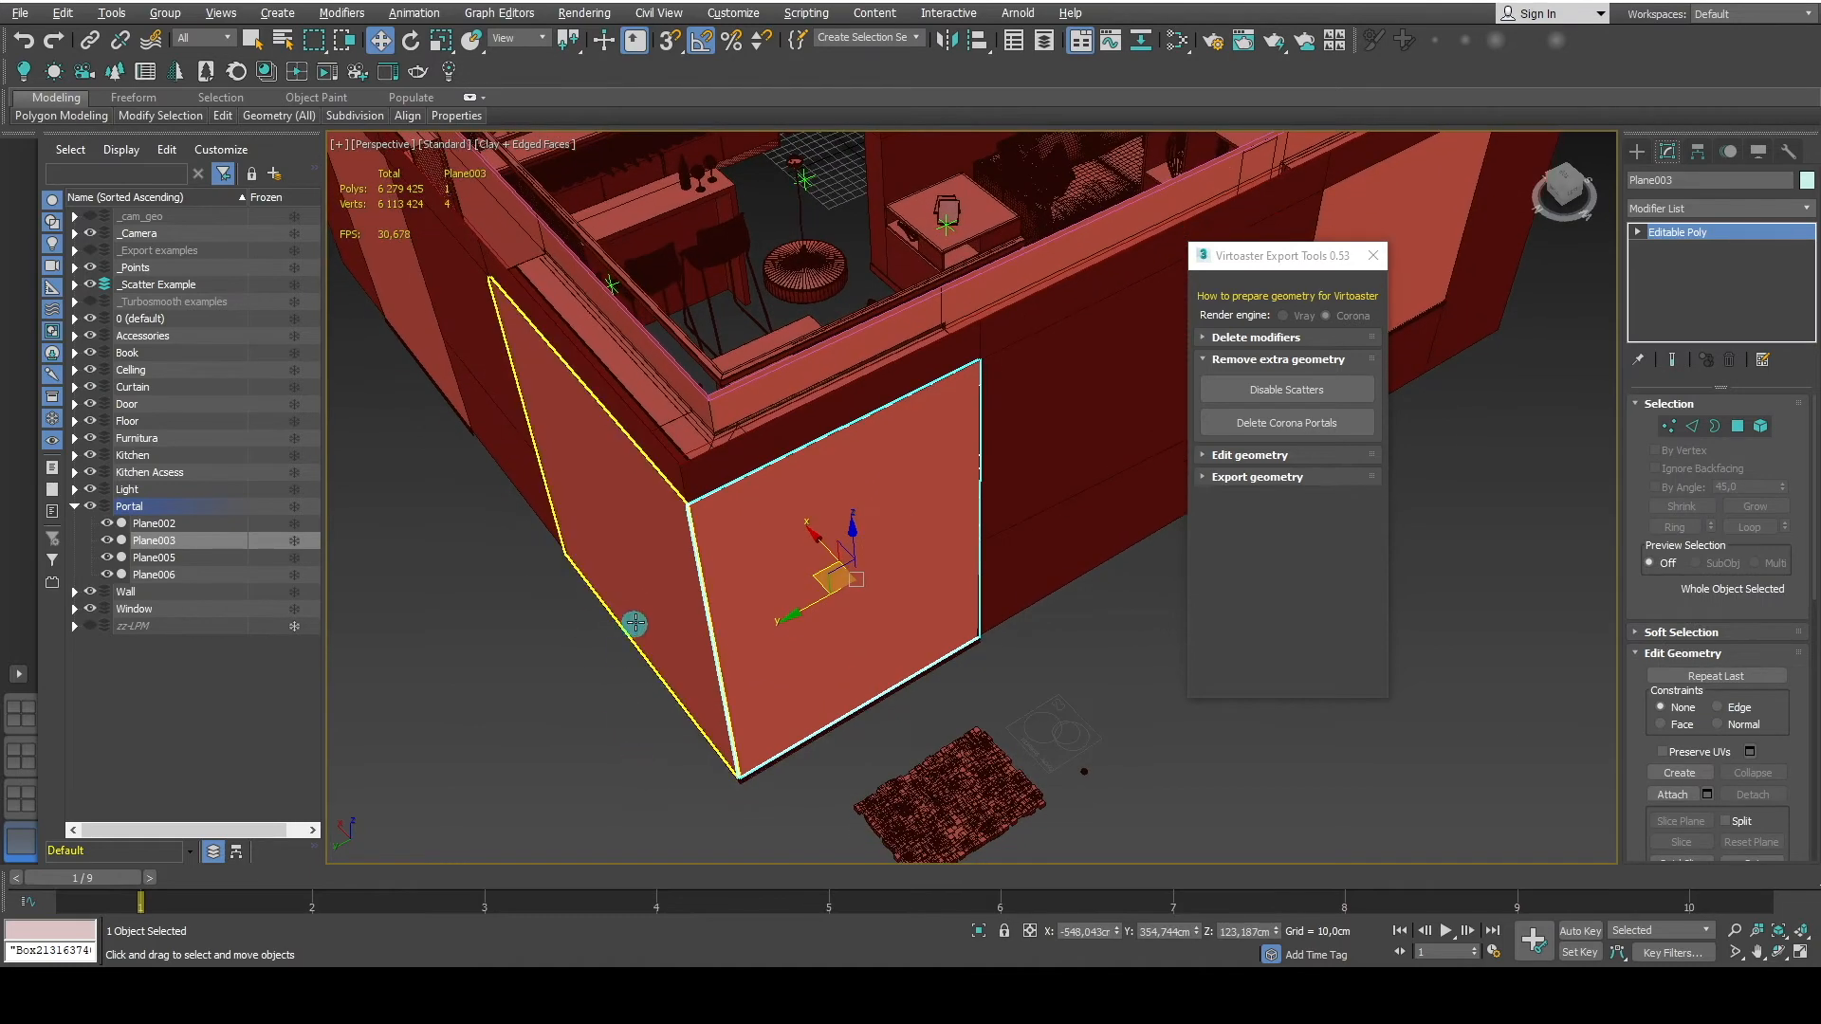
{"action": "left_click", "coordinate": [634, 621]}
{"action": "left_click", "coordinate": [1402, 228]}
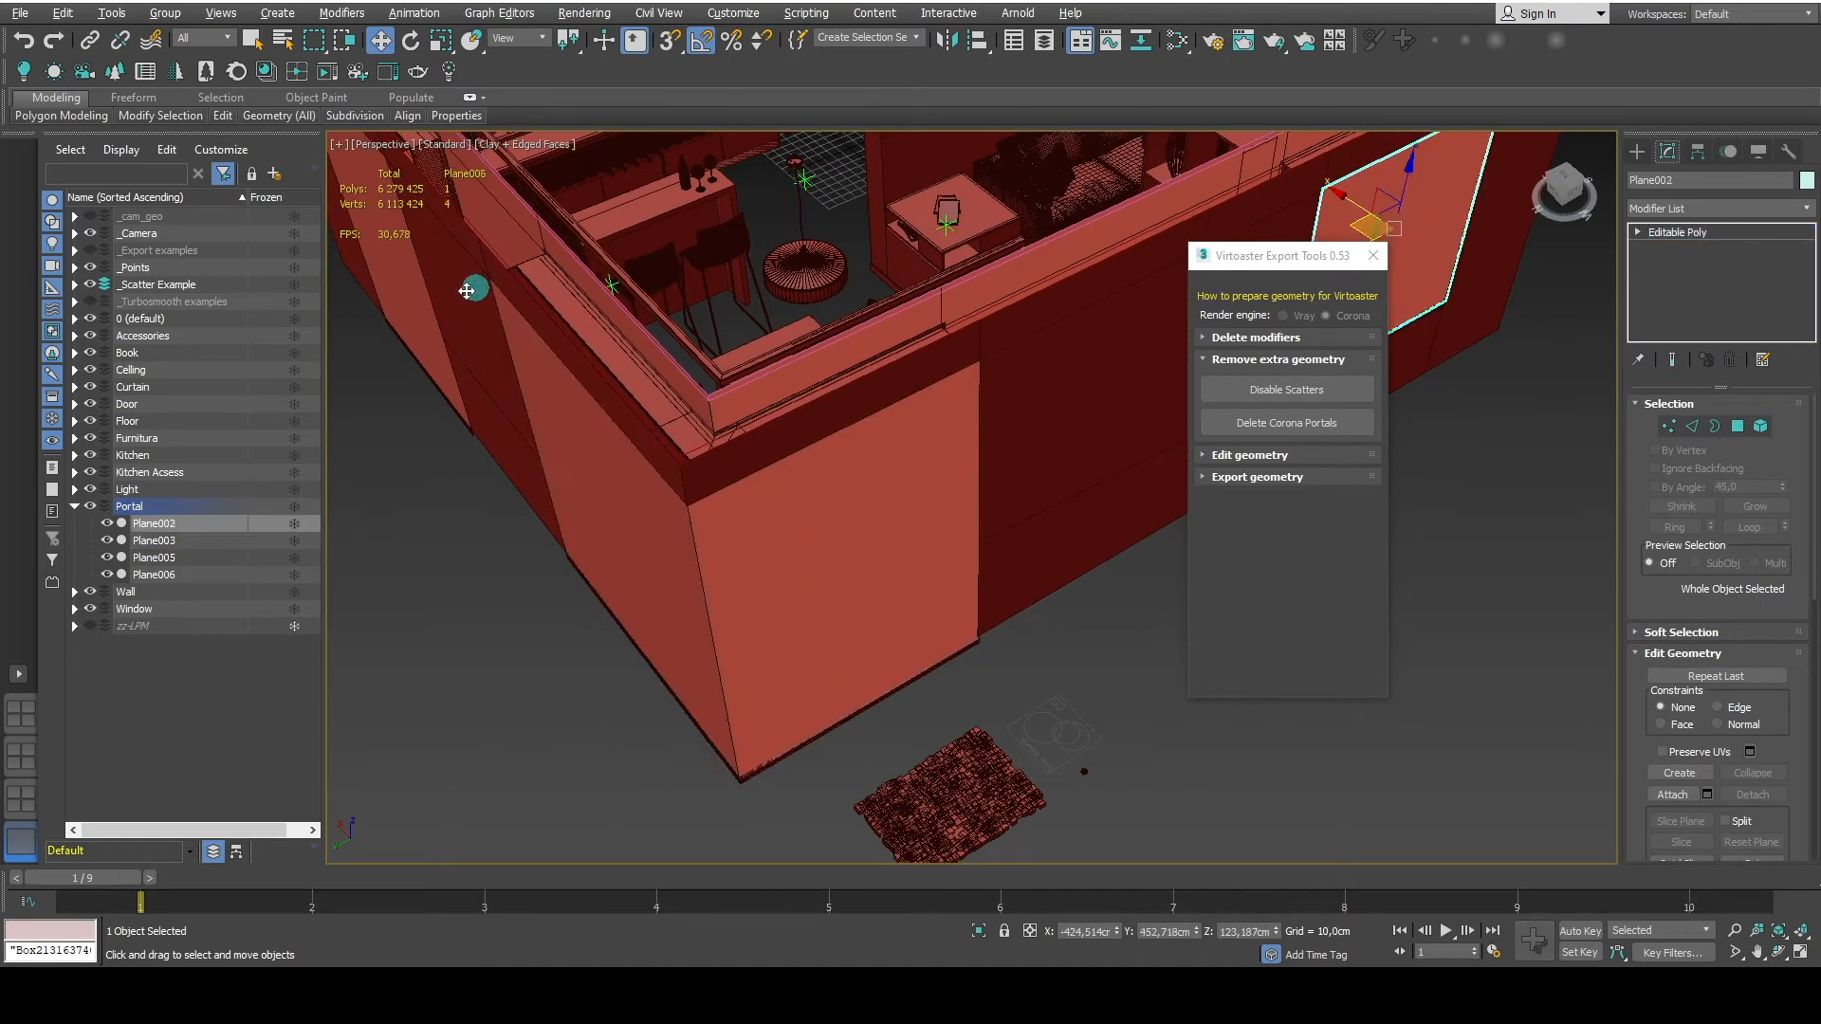
{"action": "left_click", "coordinate": [987, 689]}
{"action": "left_click", "coordinate": [1254, 423]}
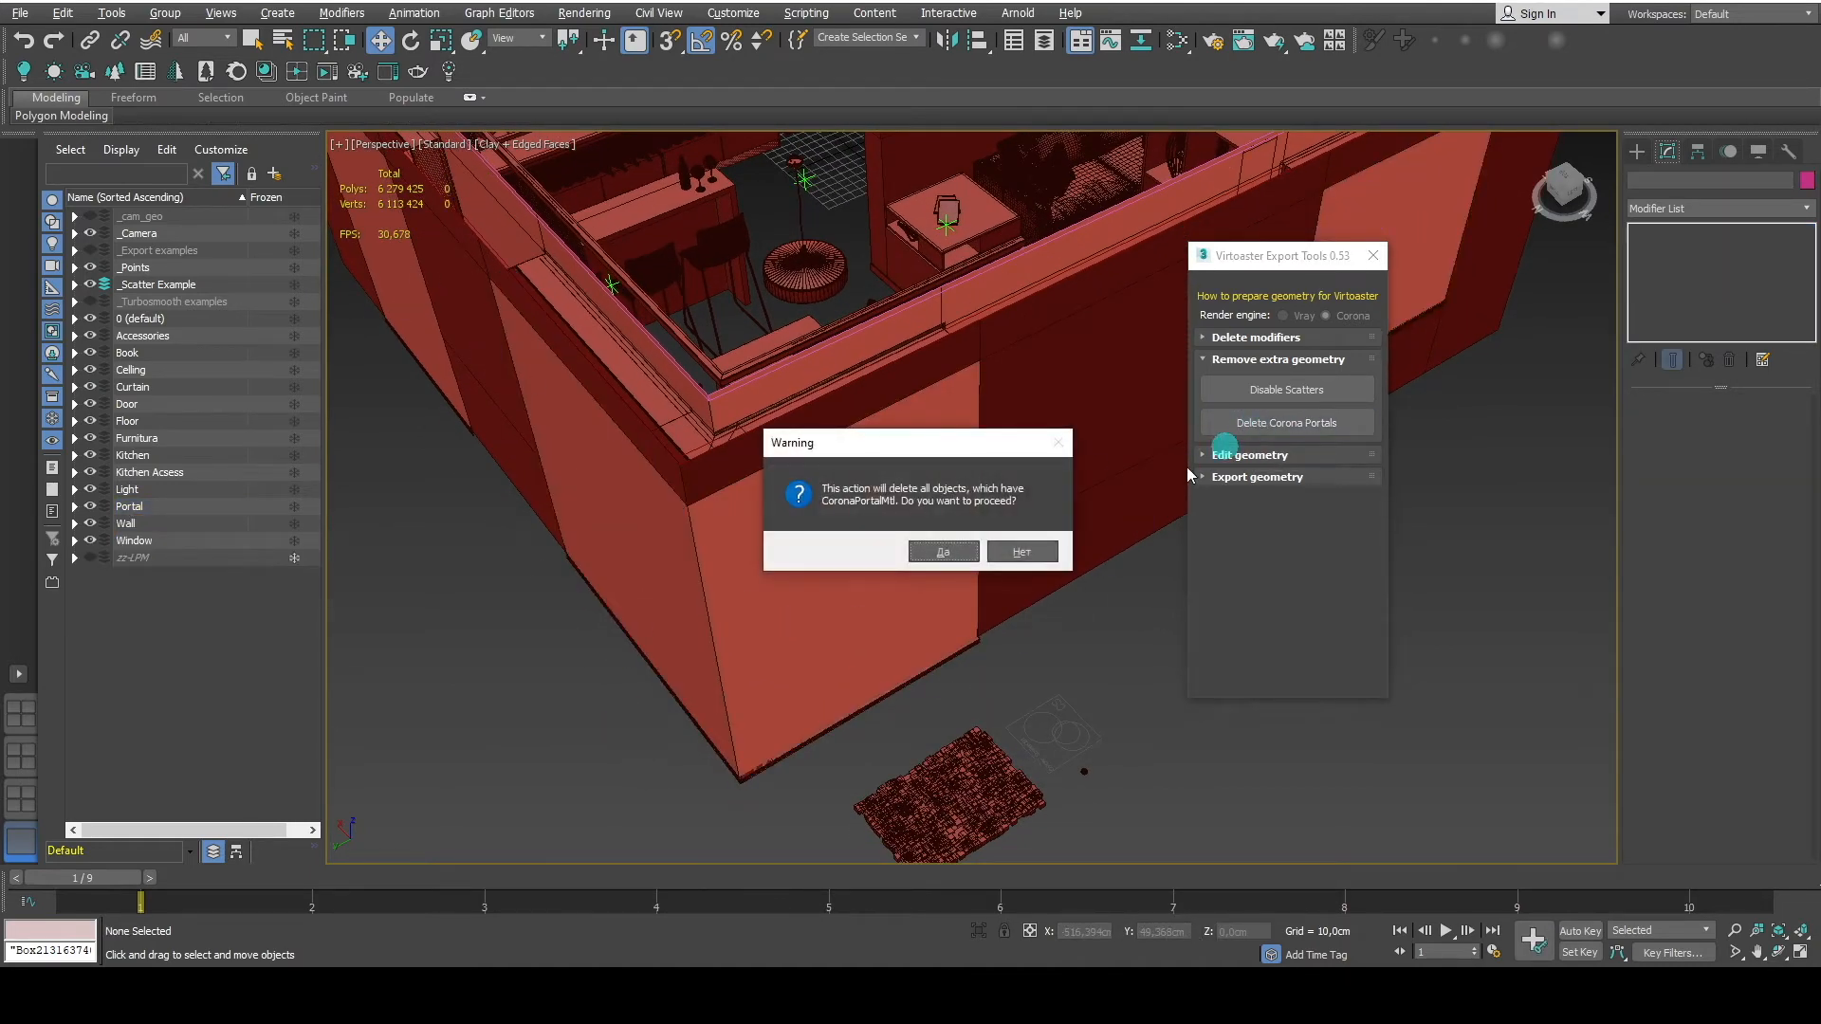
{"action": "left_click", "coordinate": [933, 546]}
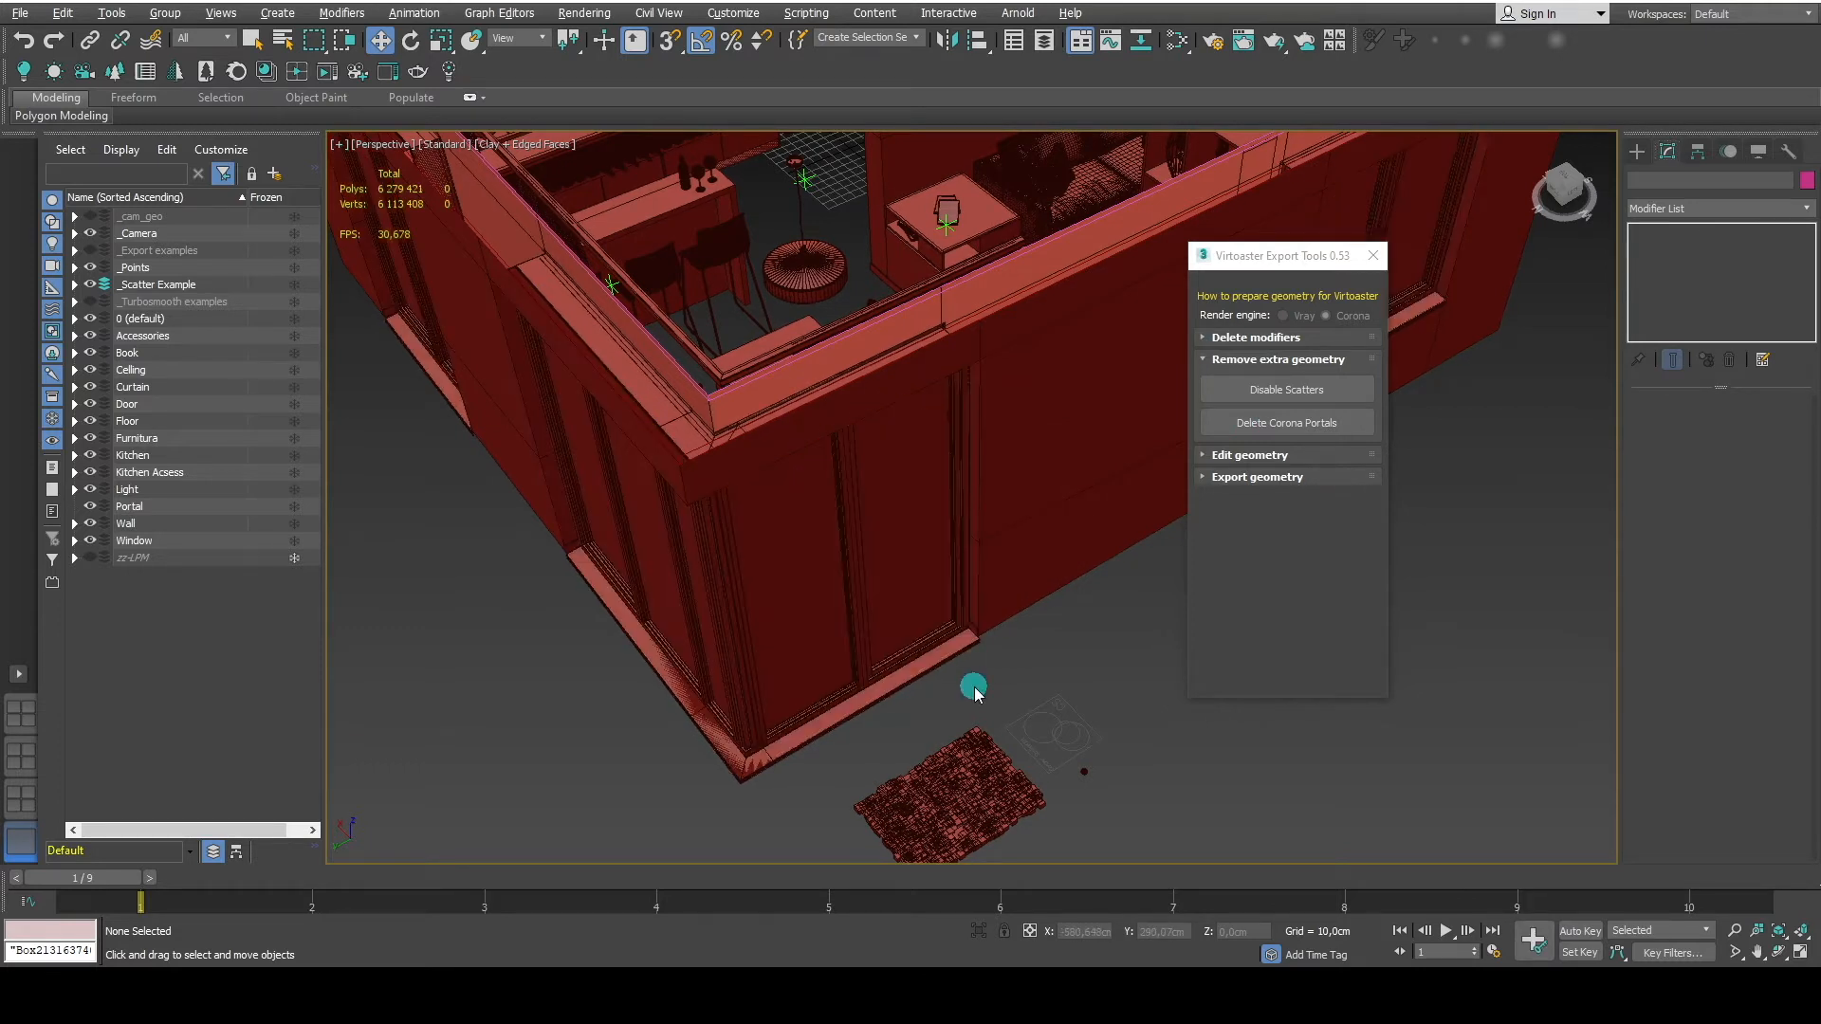
Inspect the Corona Scatter on the example plane, disable all scatter objects in the scene and clear the selection.
{"action": "scroll", "coordinate": [975, 688], "scroll_direction": "down", "scroll_amount": 3}
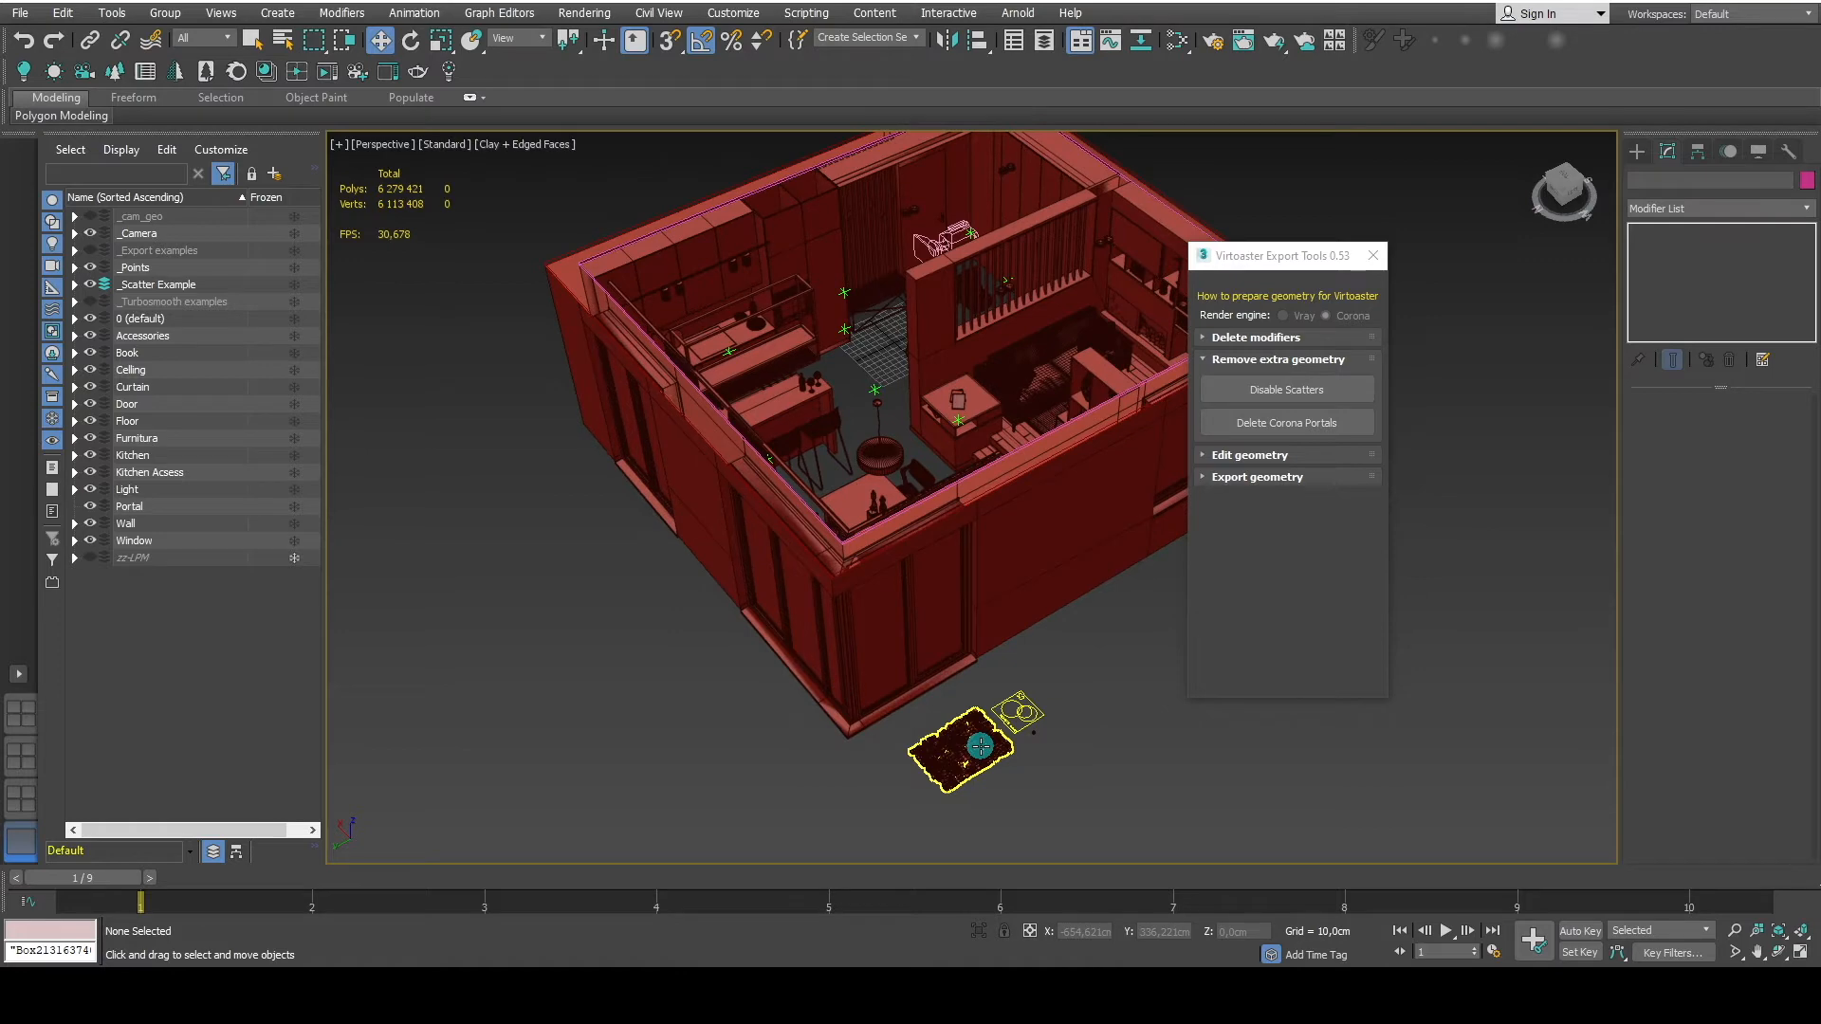
{"action": "left_click", "coordinate": [979, 746]}
{"action": "key", "text": "z"}
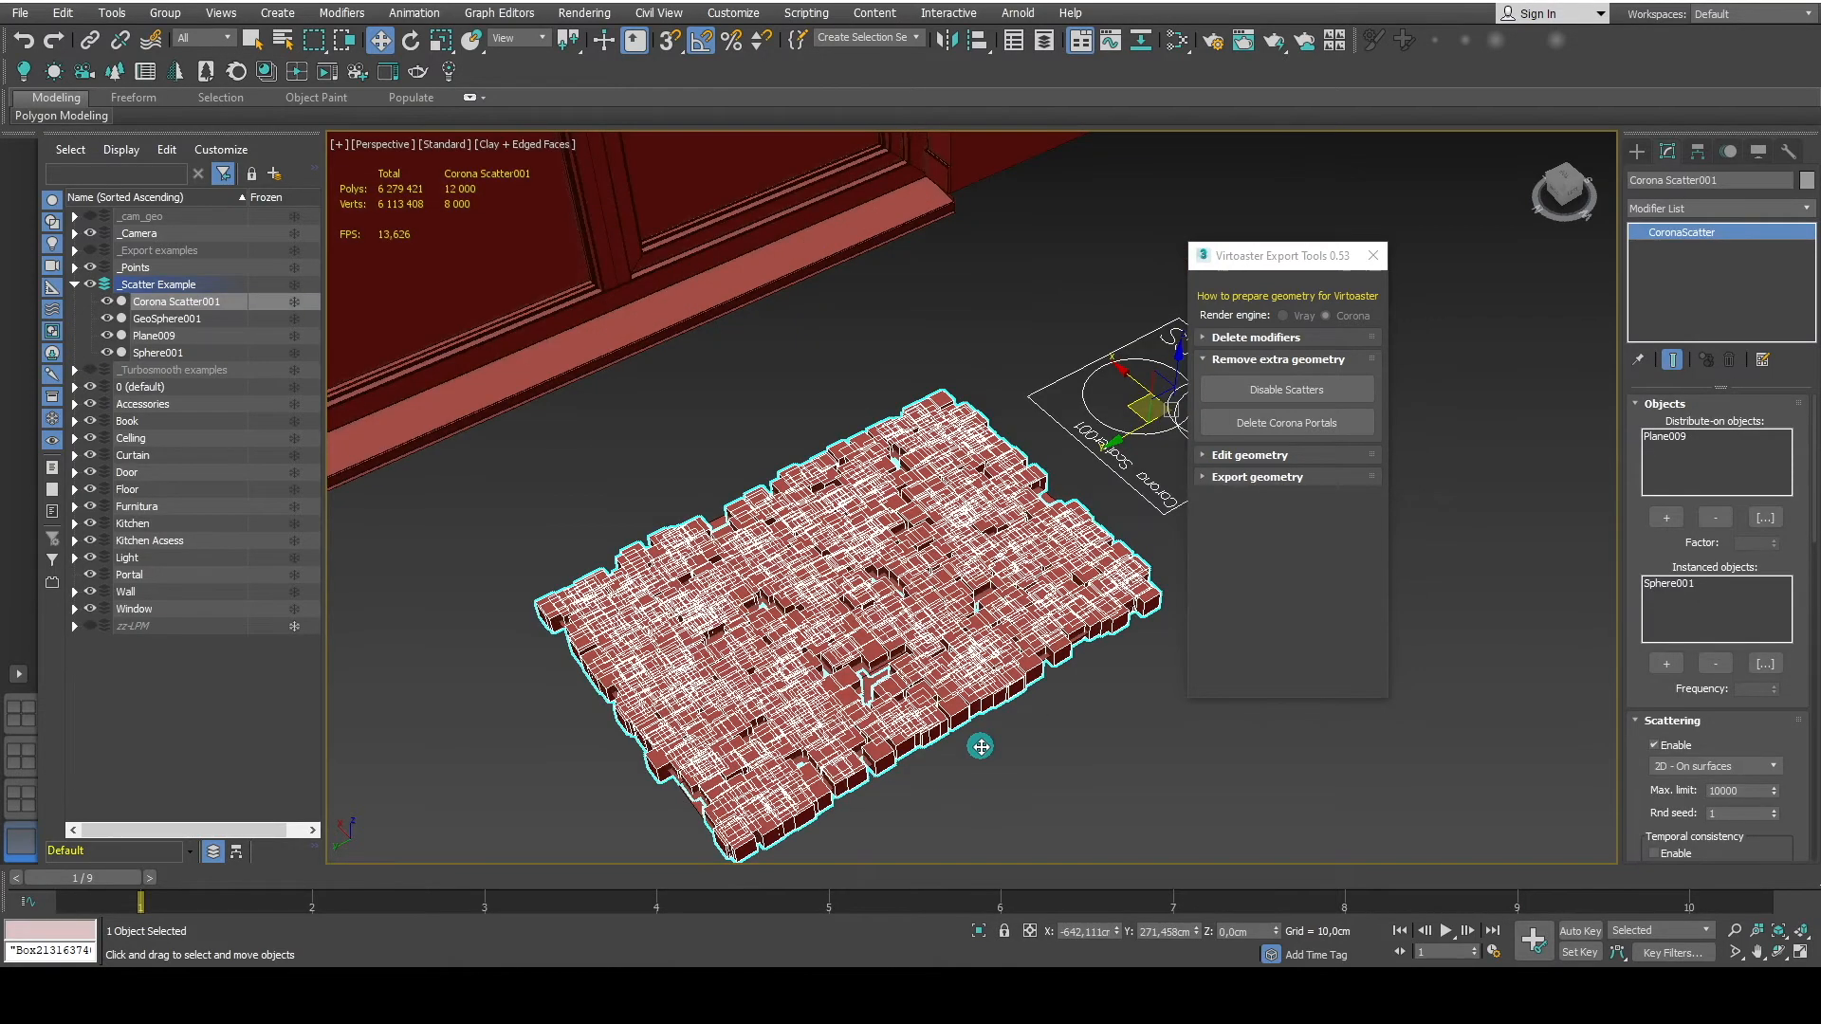
{"action": "middle_click_drag", "start_coordinate": [1036, 772], "coordinate": [875, 770]}
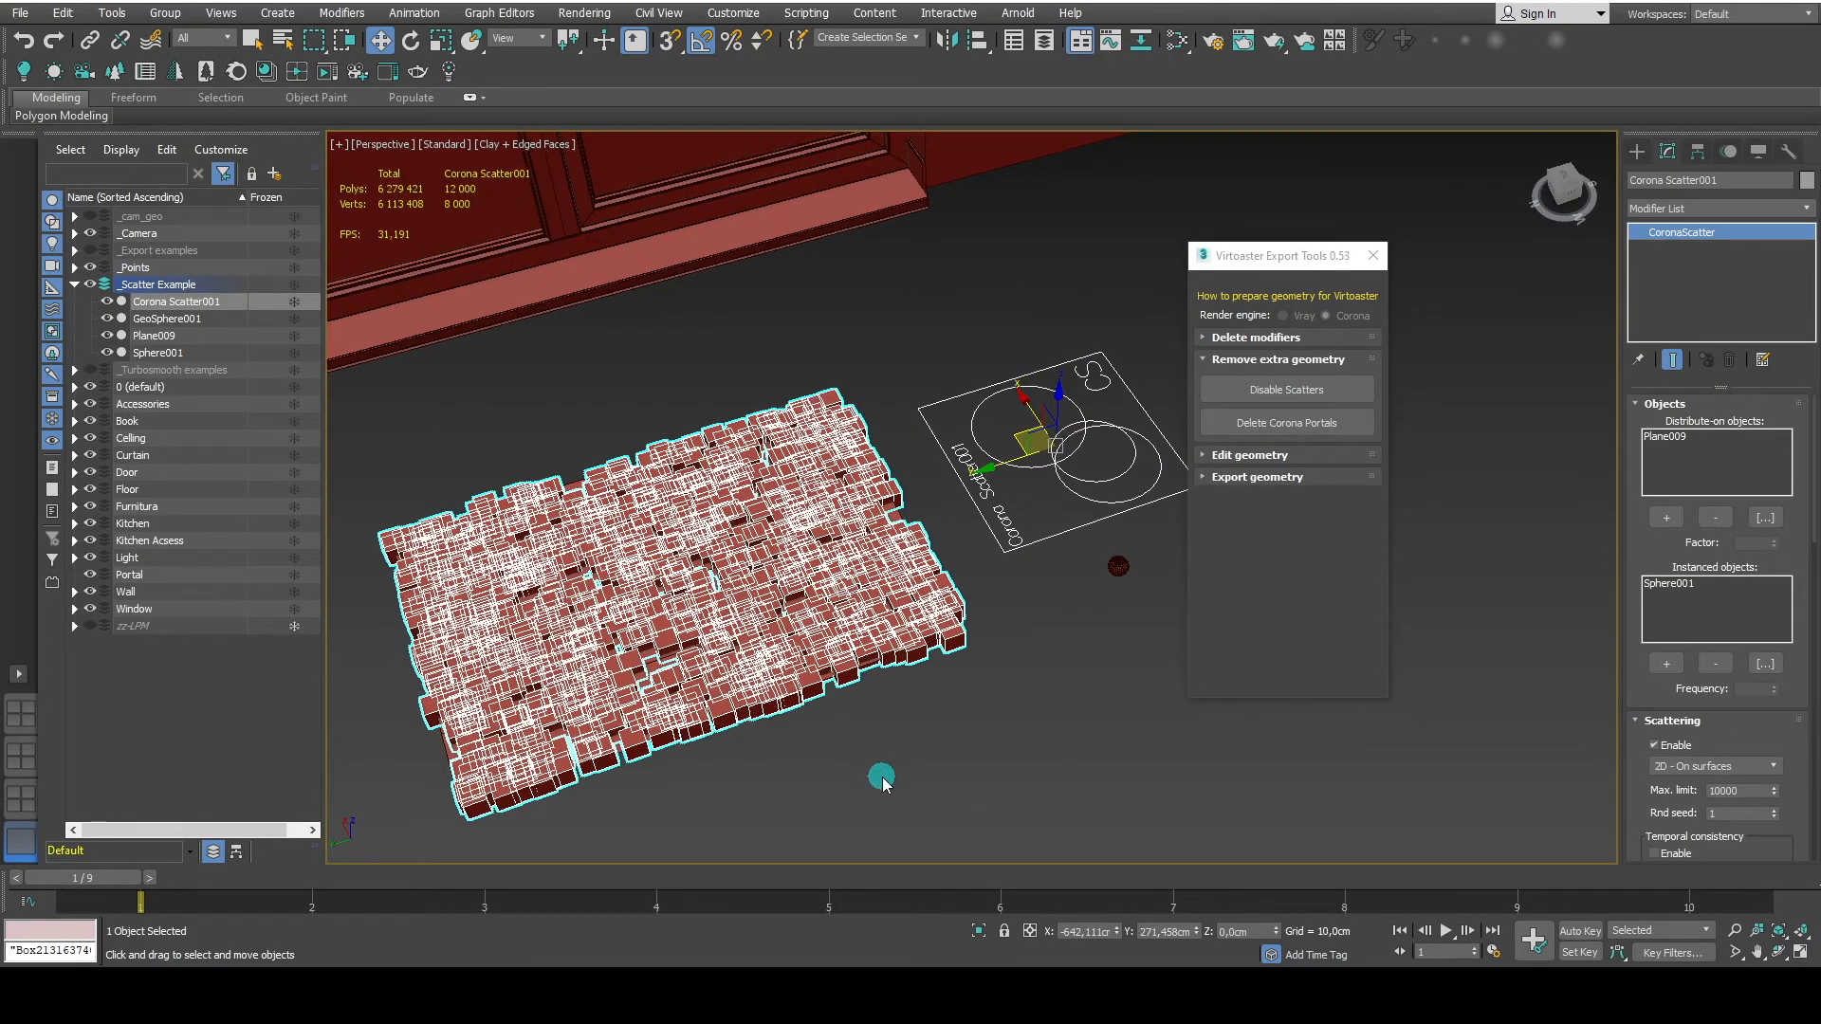
{"action": "left_click_drag", "start_coordinate": [1284, 260], "coordinate": [1321, 265]}
{"action": "left_click", "coordinate": [1333, 408]}
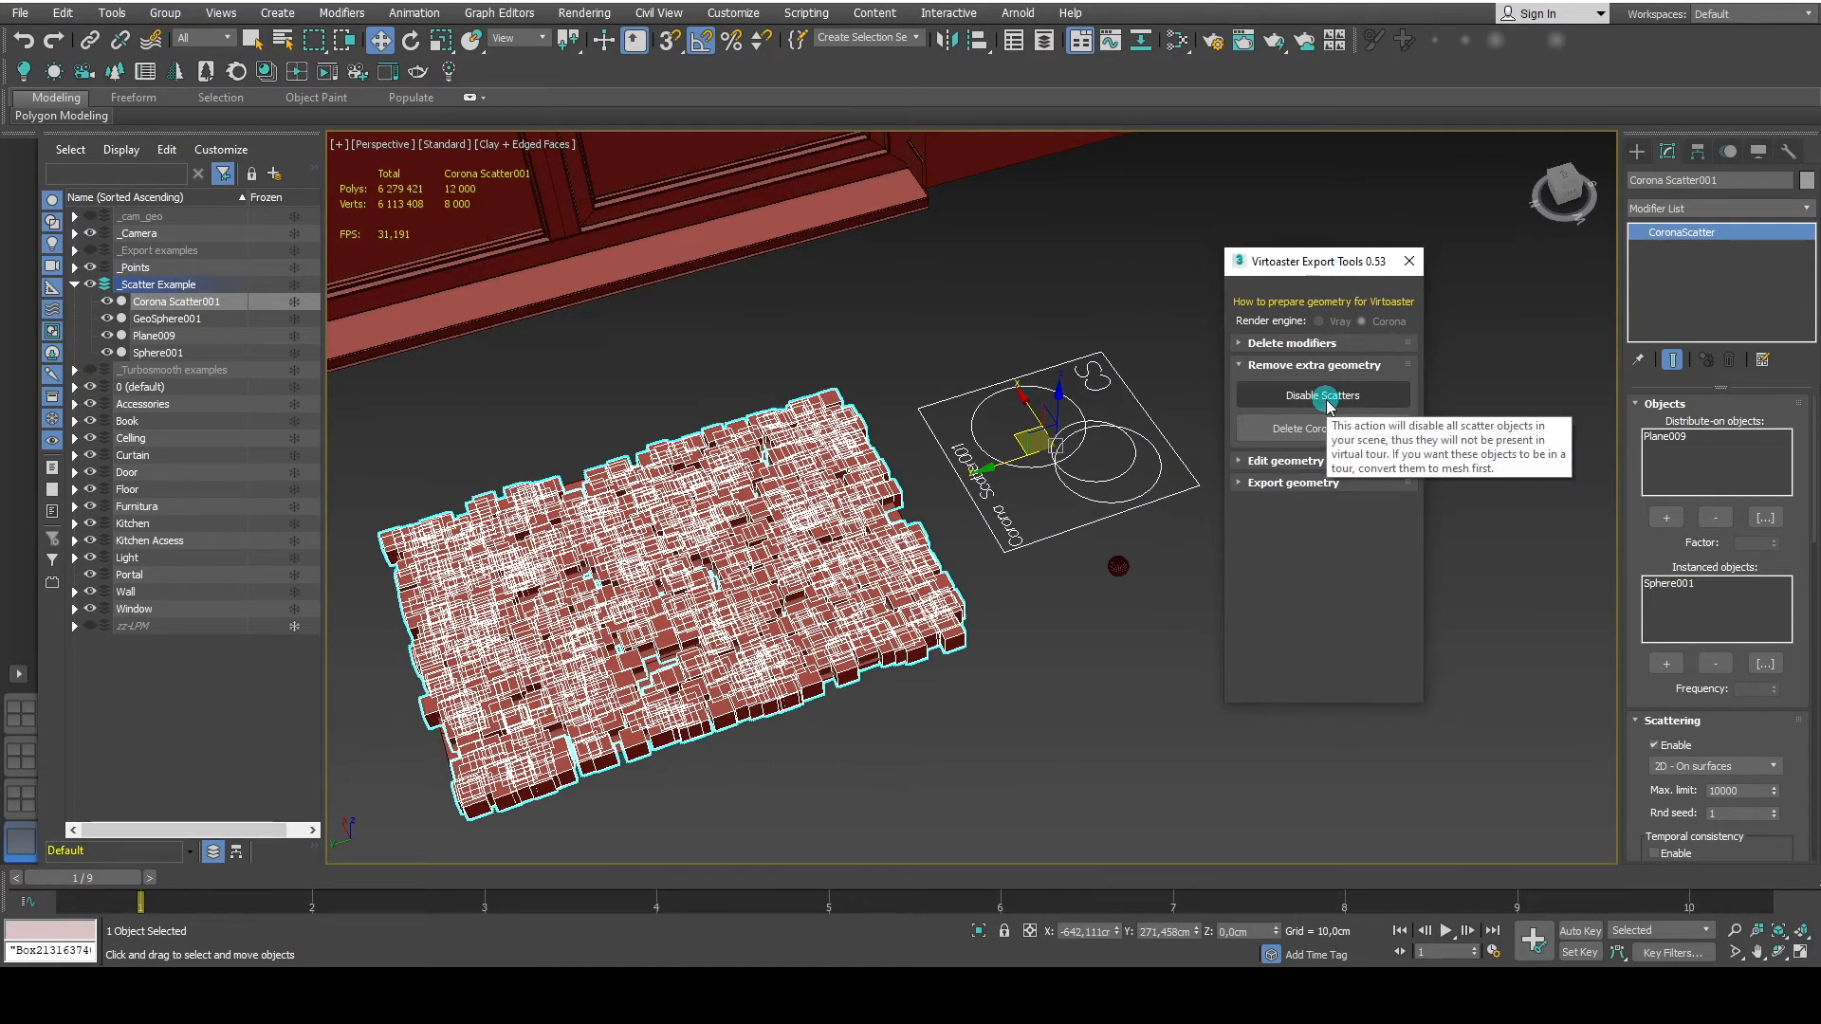
{"action": "left_click", "coordinate": [1332, 408]}
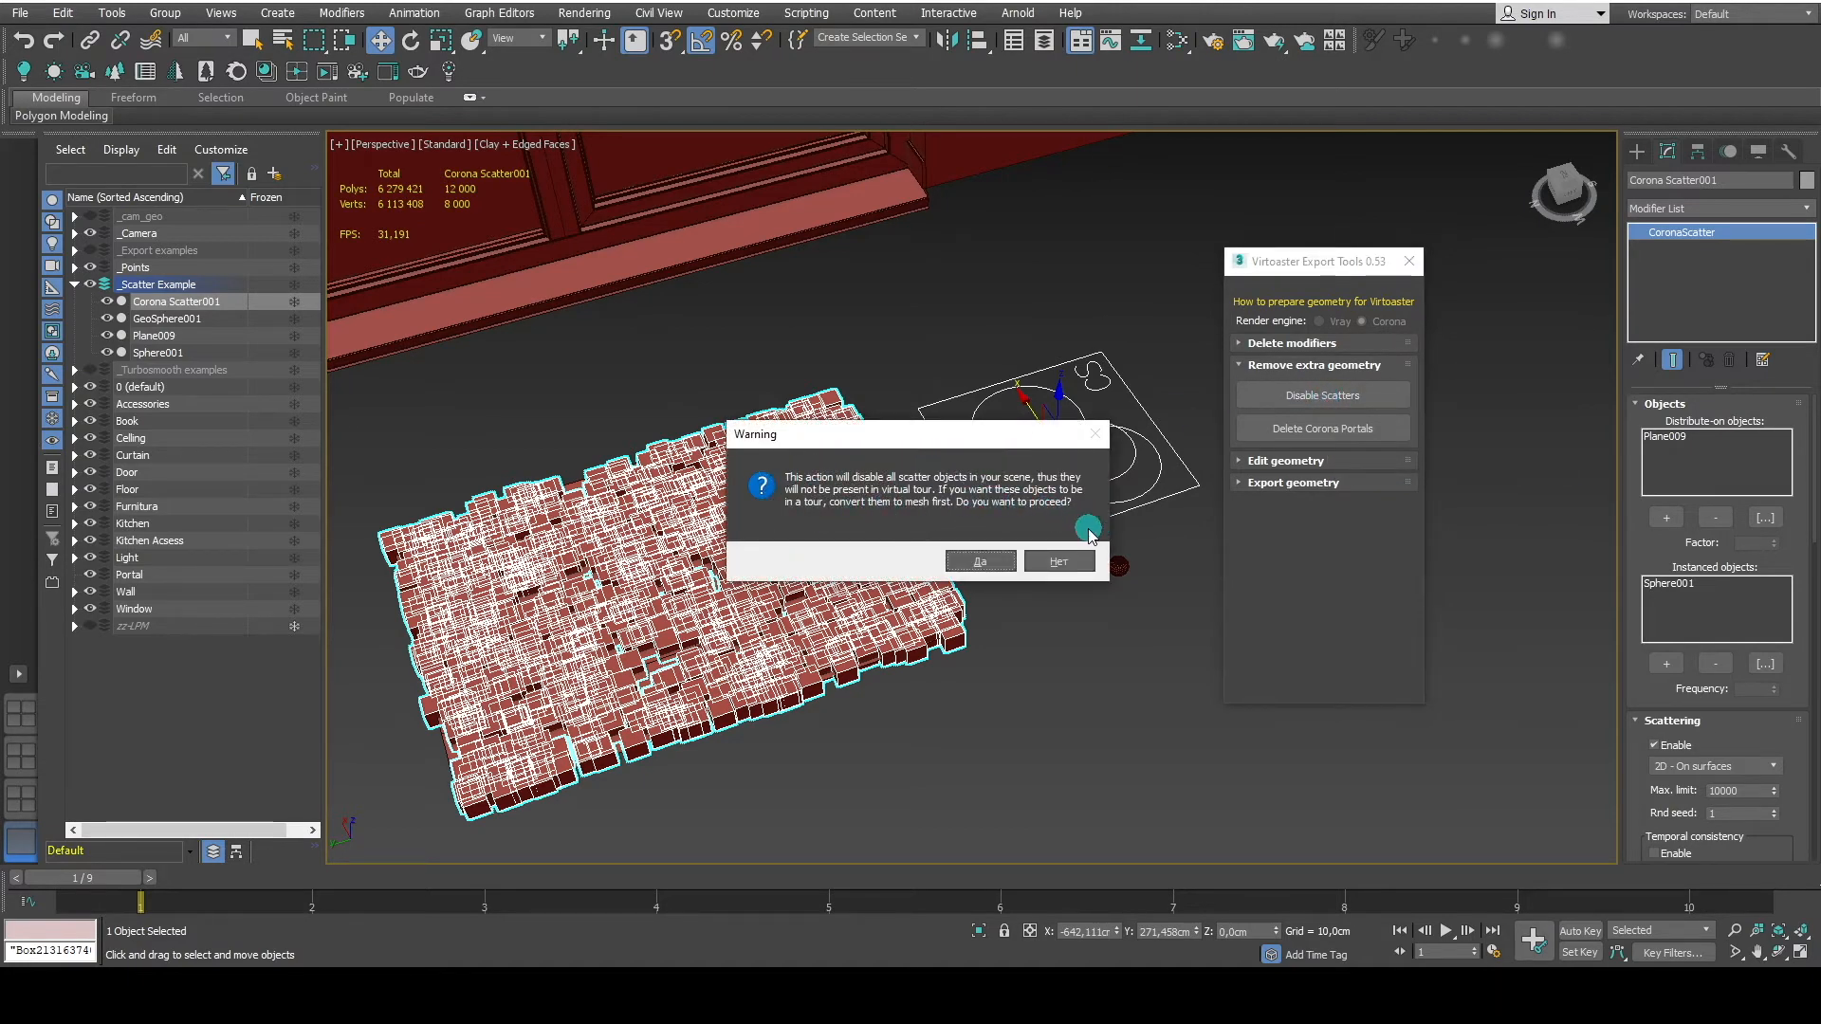
{"action": "left_click", "coordinate": [980, 566]}
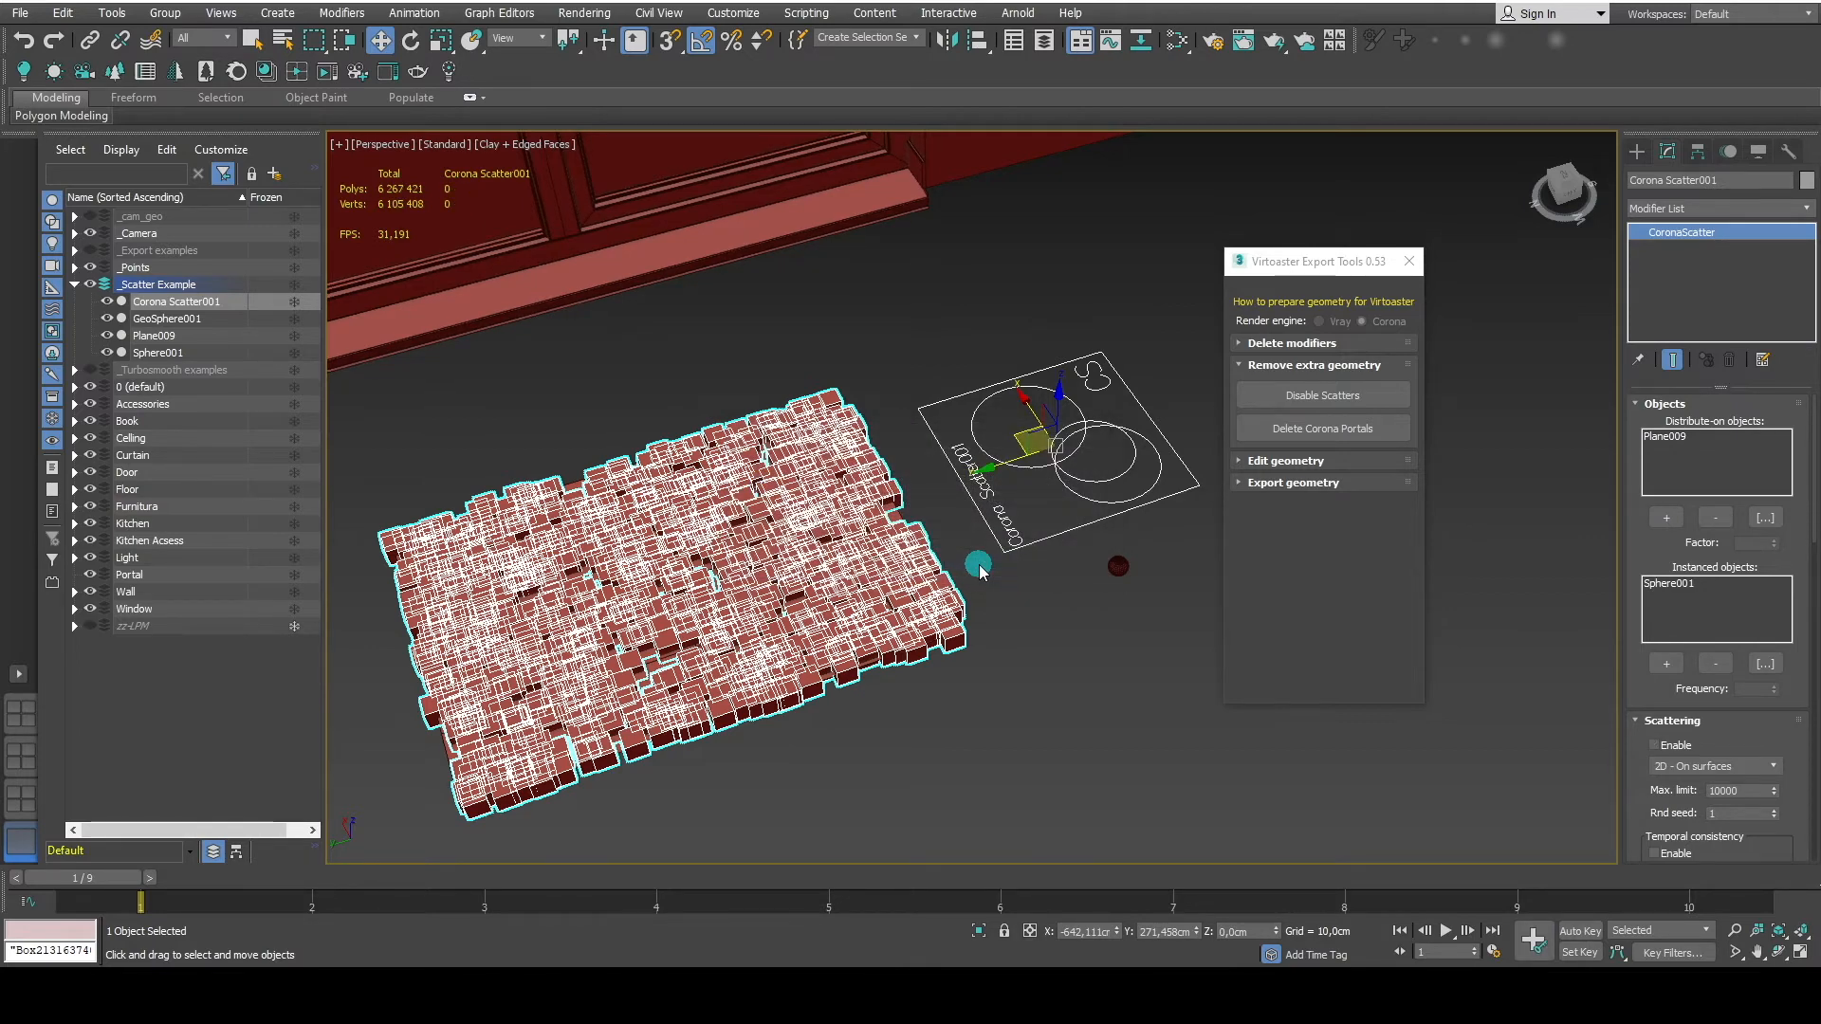
{"action": "key", "text": "Delete"}
{"action": "left_click", "coordinate": [868, 581]}
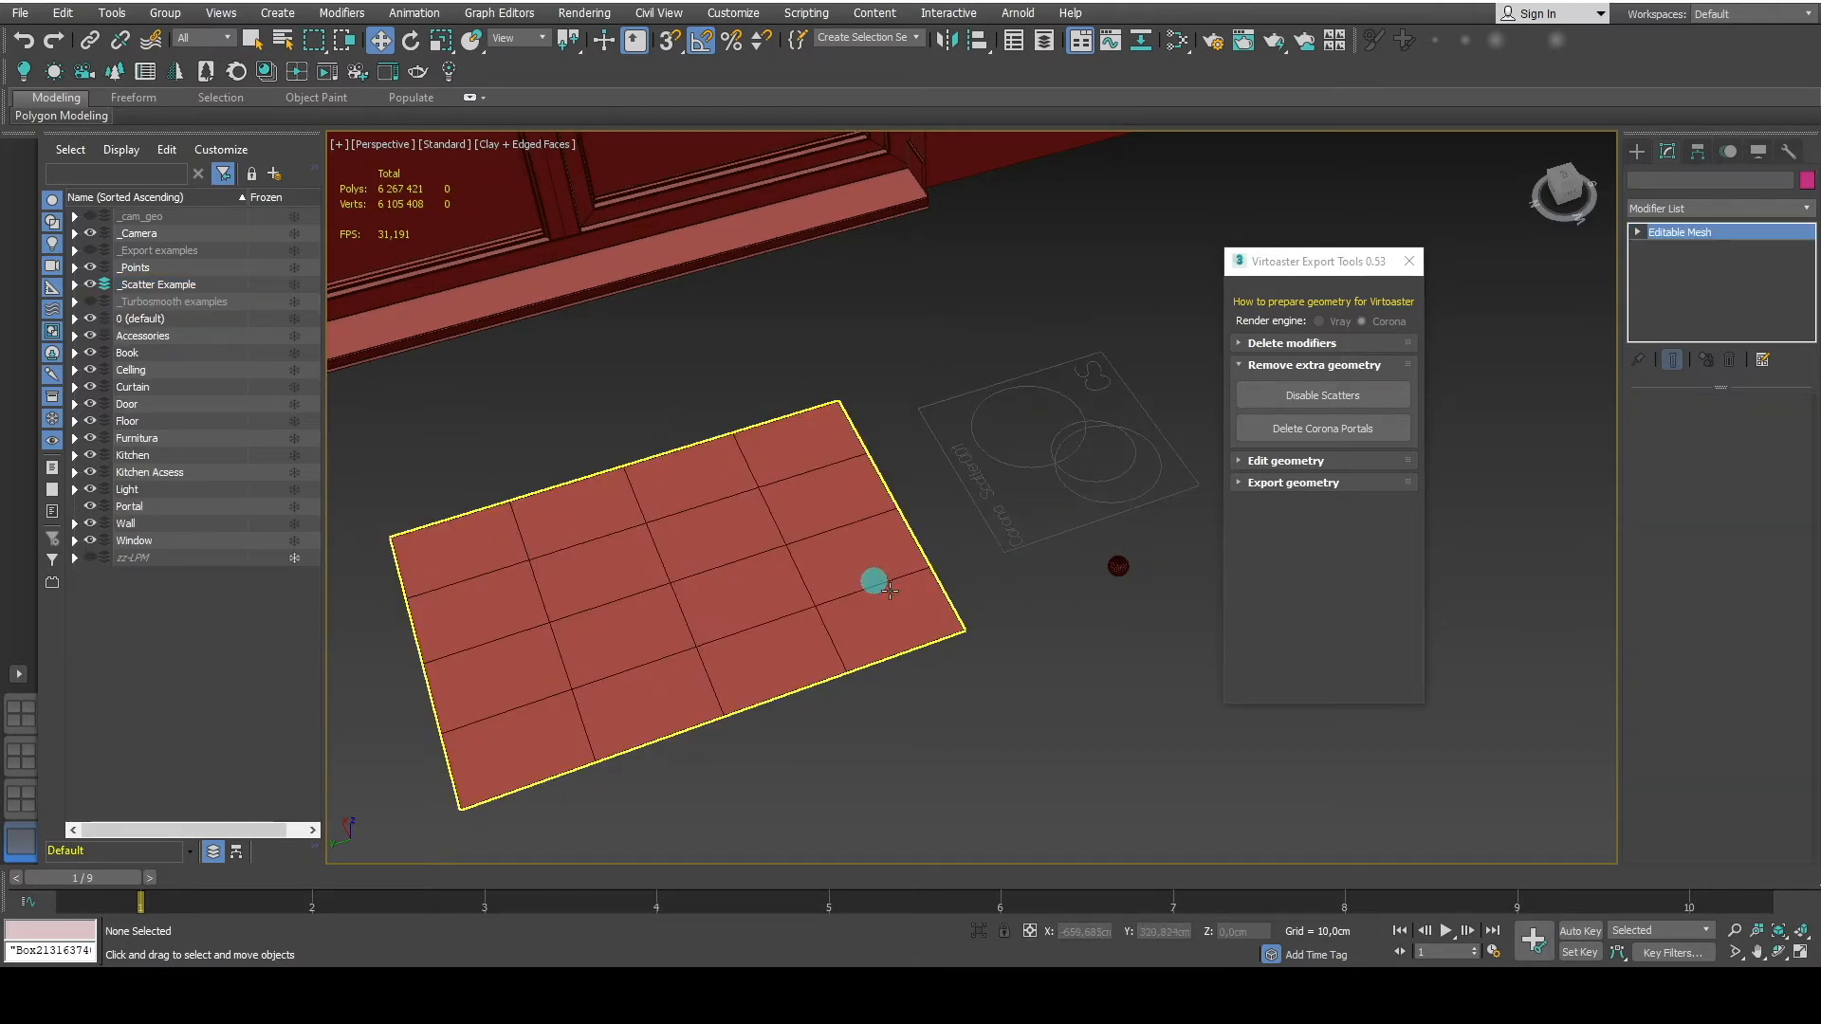
{"action": "left_click", "coordinate": [1062, 695]}
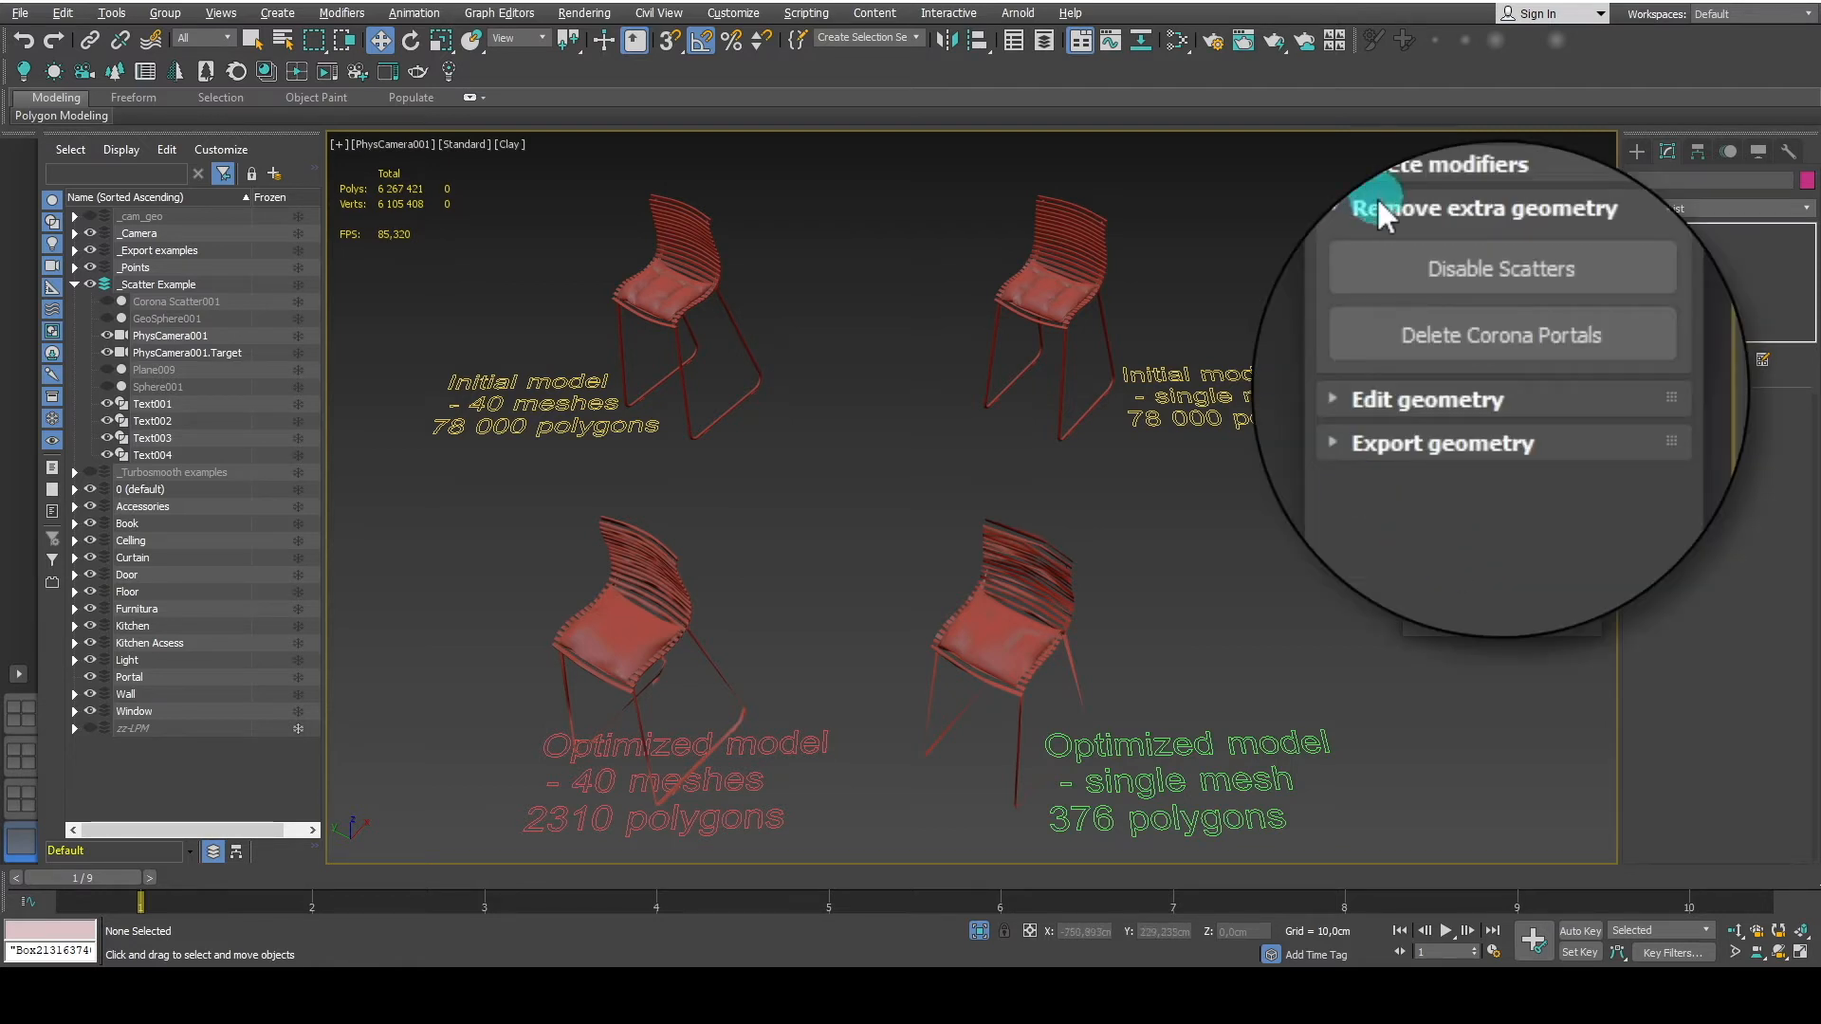
Collapse the Remove extra geometry section, expand Edit geometry and inspect the single-mesh and multi-mesh example chairs.
{"action": "left_click", "coordinate": [1382, 211]}
{"action": "left_click", "coordinate": [1396, 243]}
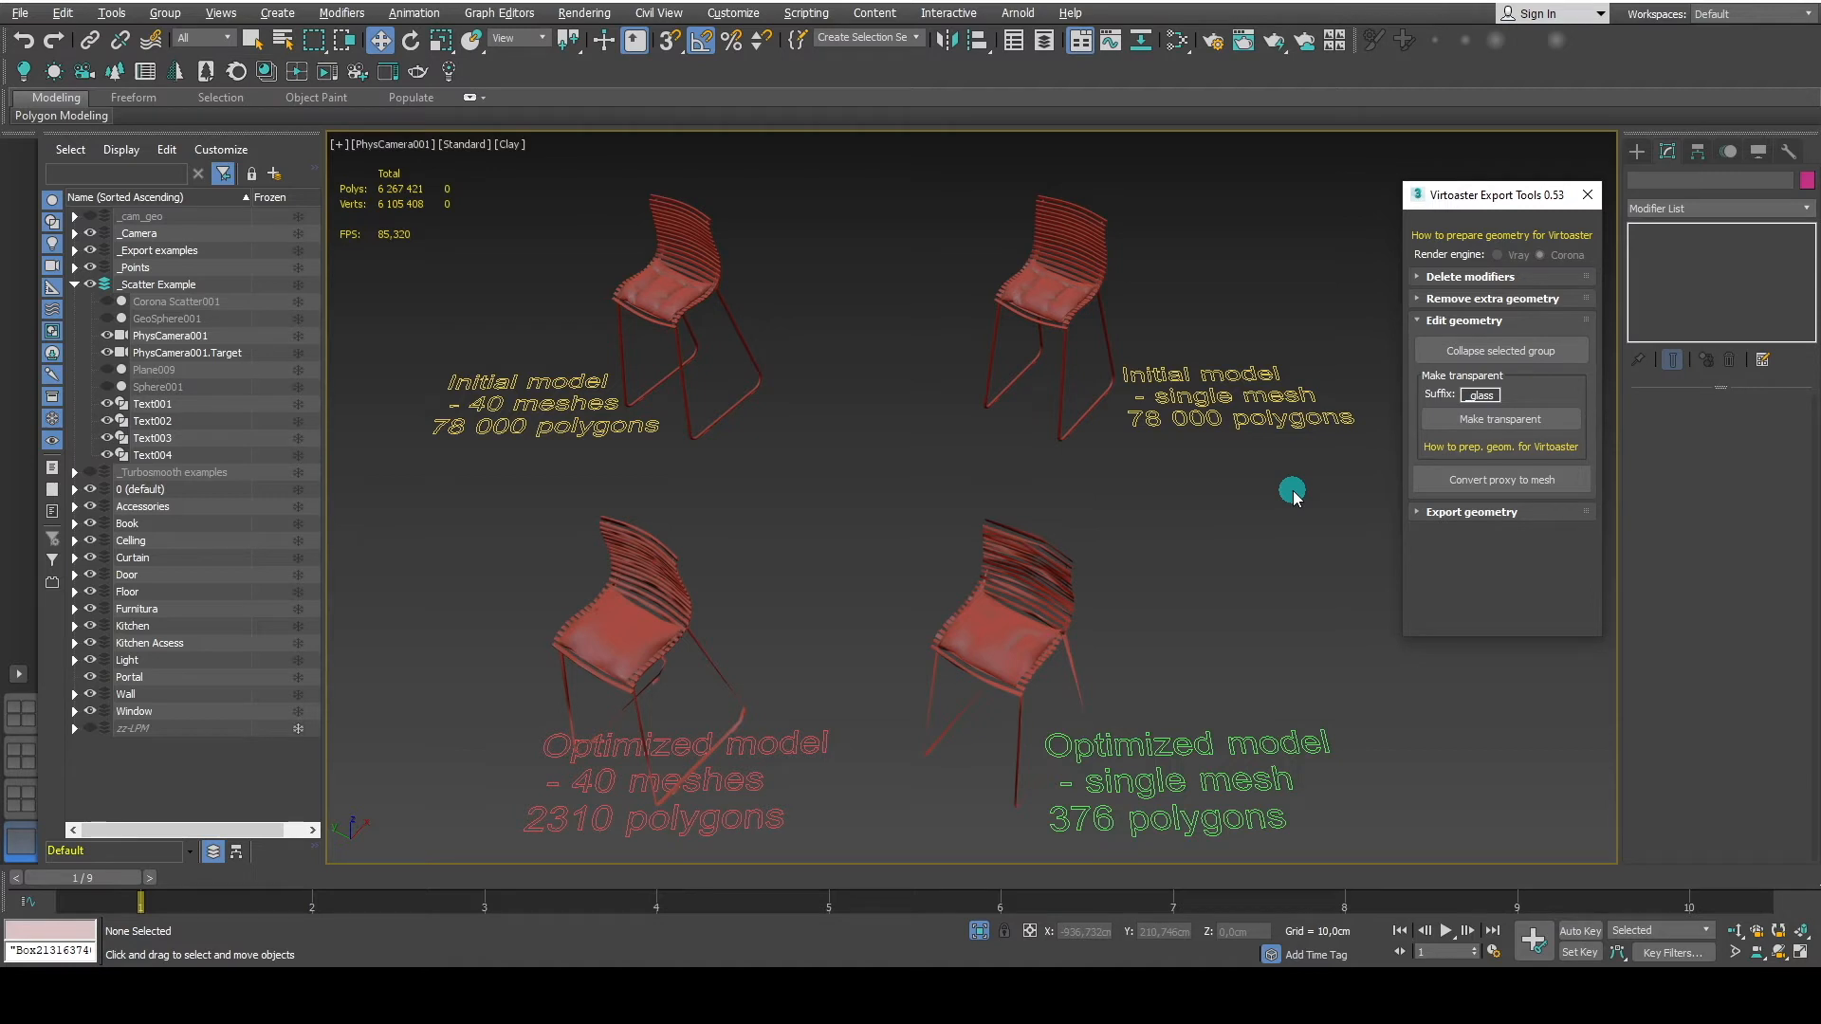
{"action": "left_click", "coordinate": [1032, 294]}
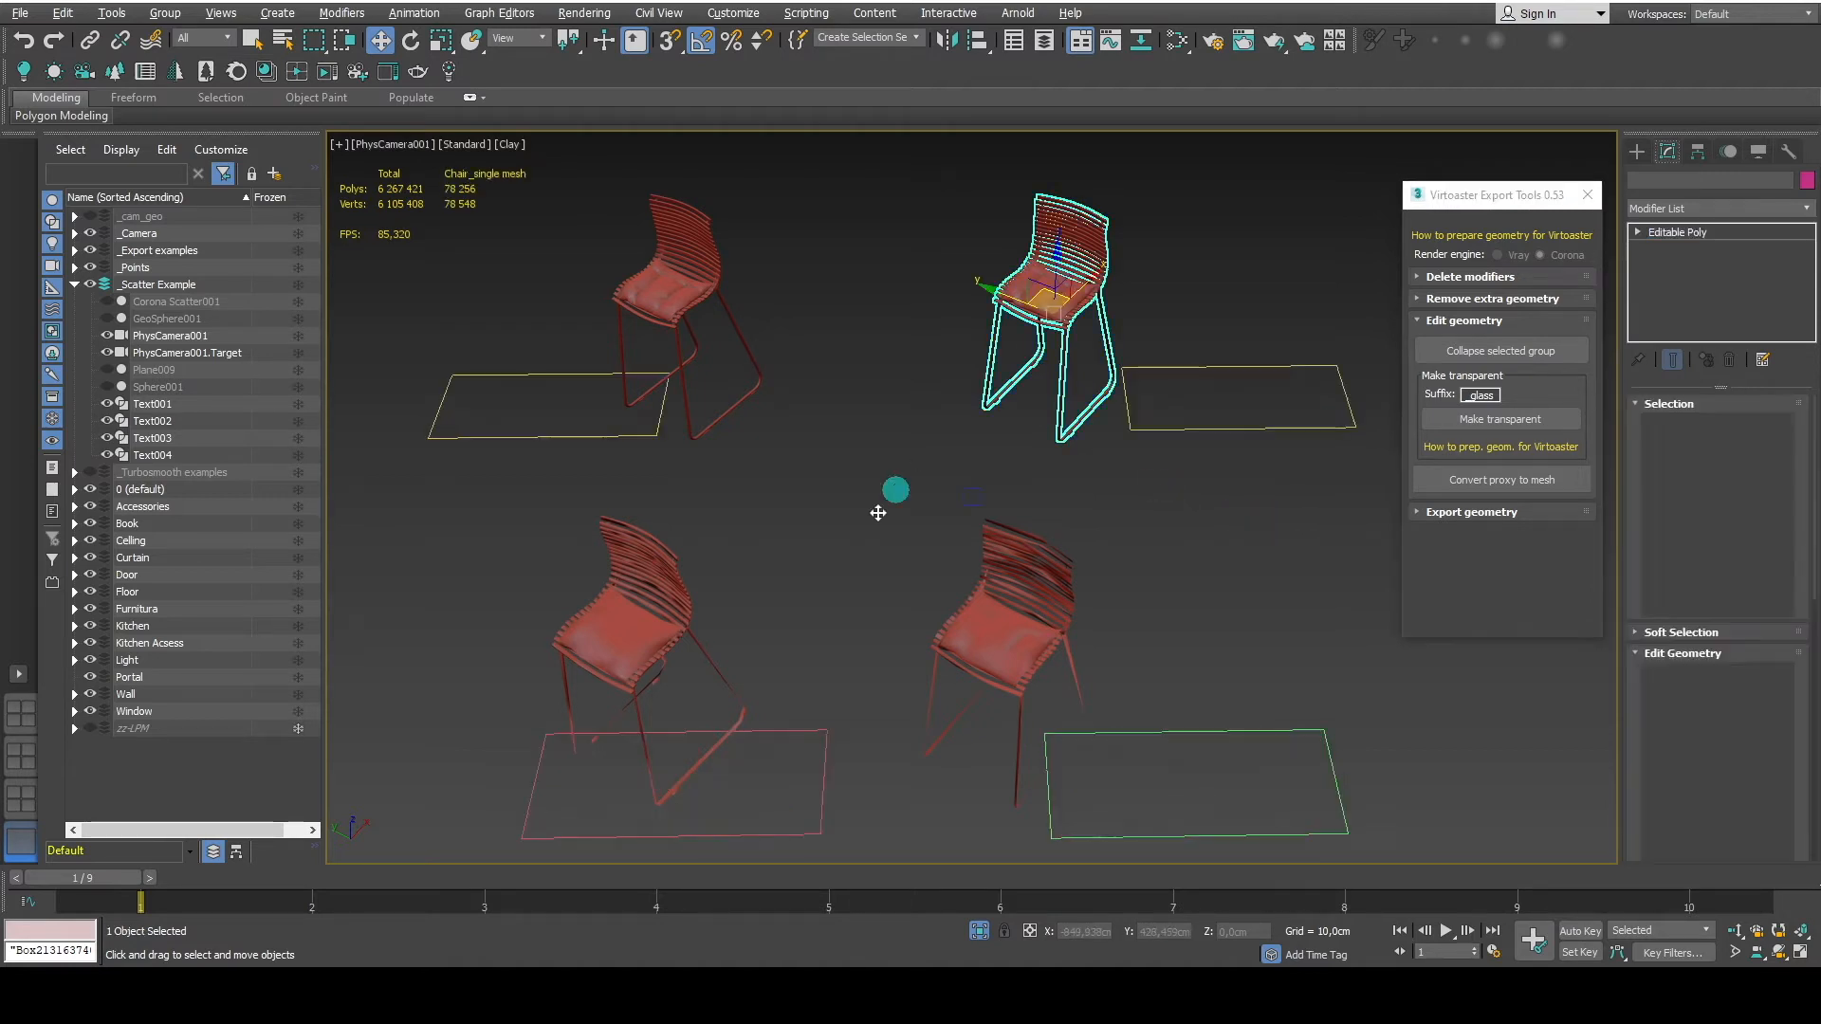
{"action": "left_click", "coordinate": [878, 512]}
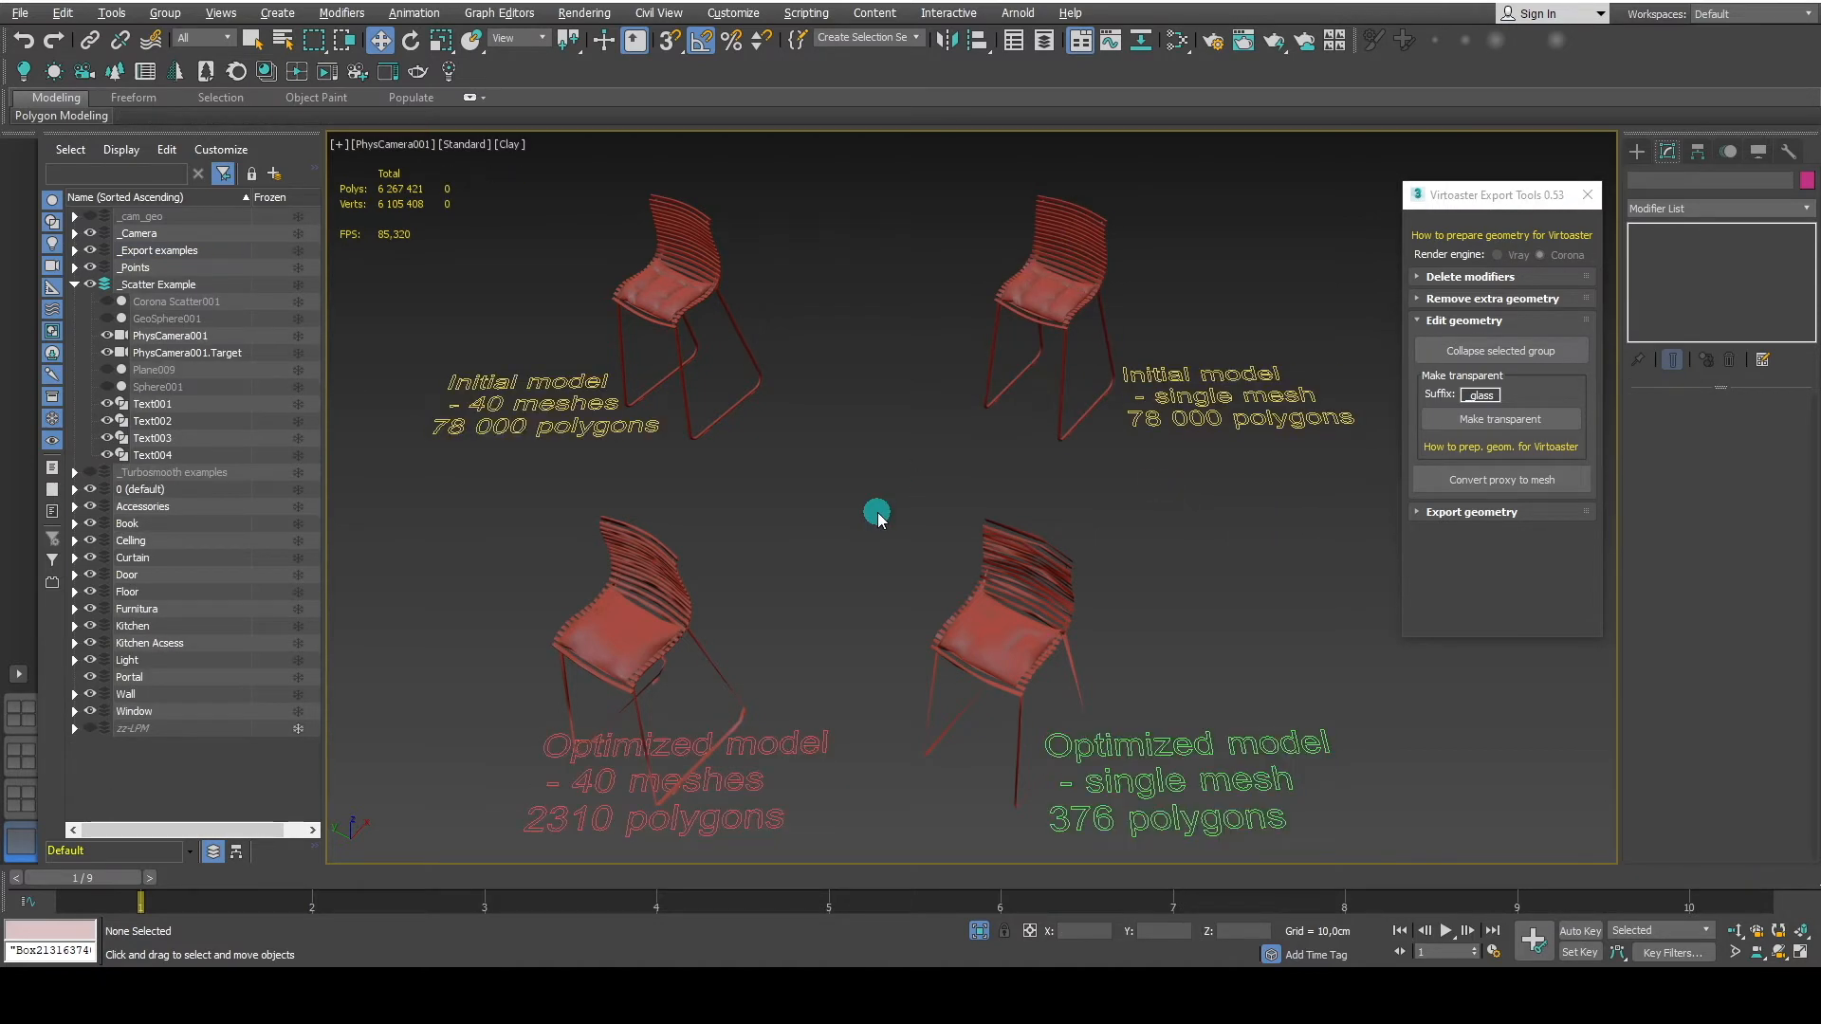
{"action": "left_click", "coordinate": [977, 617]}
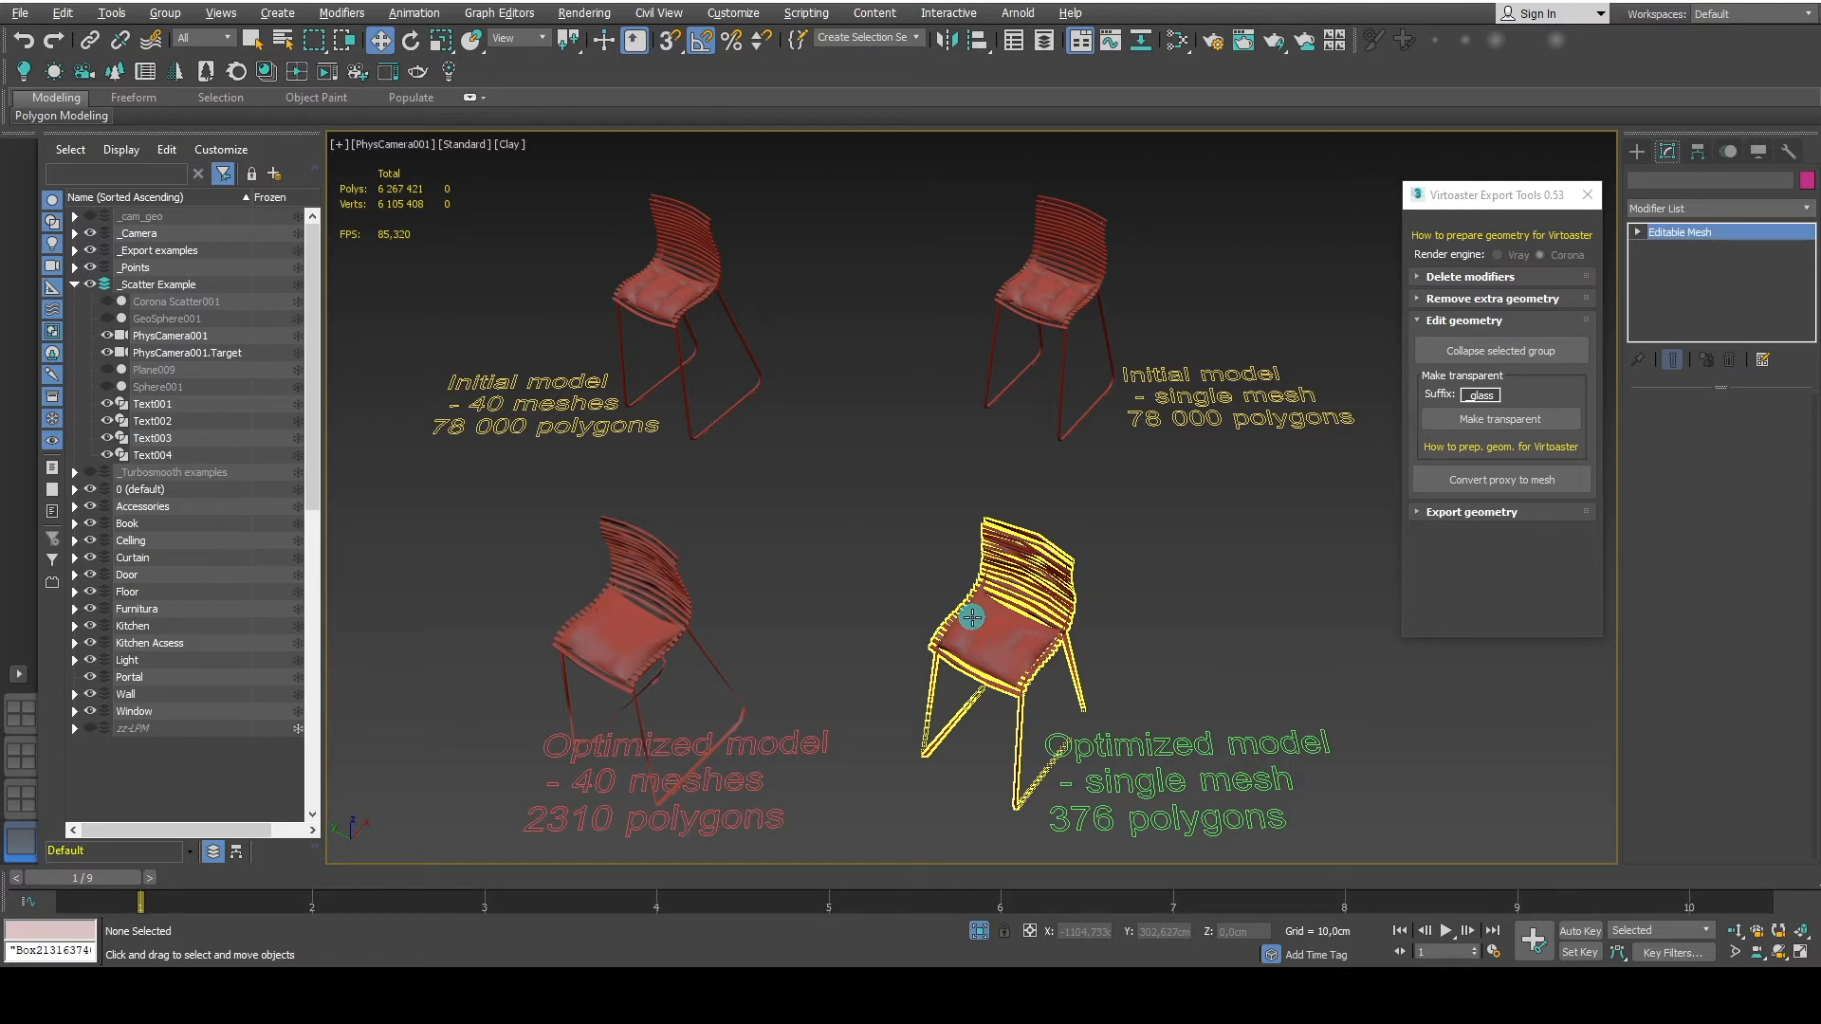
{"action": "left_click", "coordinate": [650, 628]}
{"action": "left_click", "coordinate": [658, 558]}
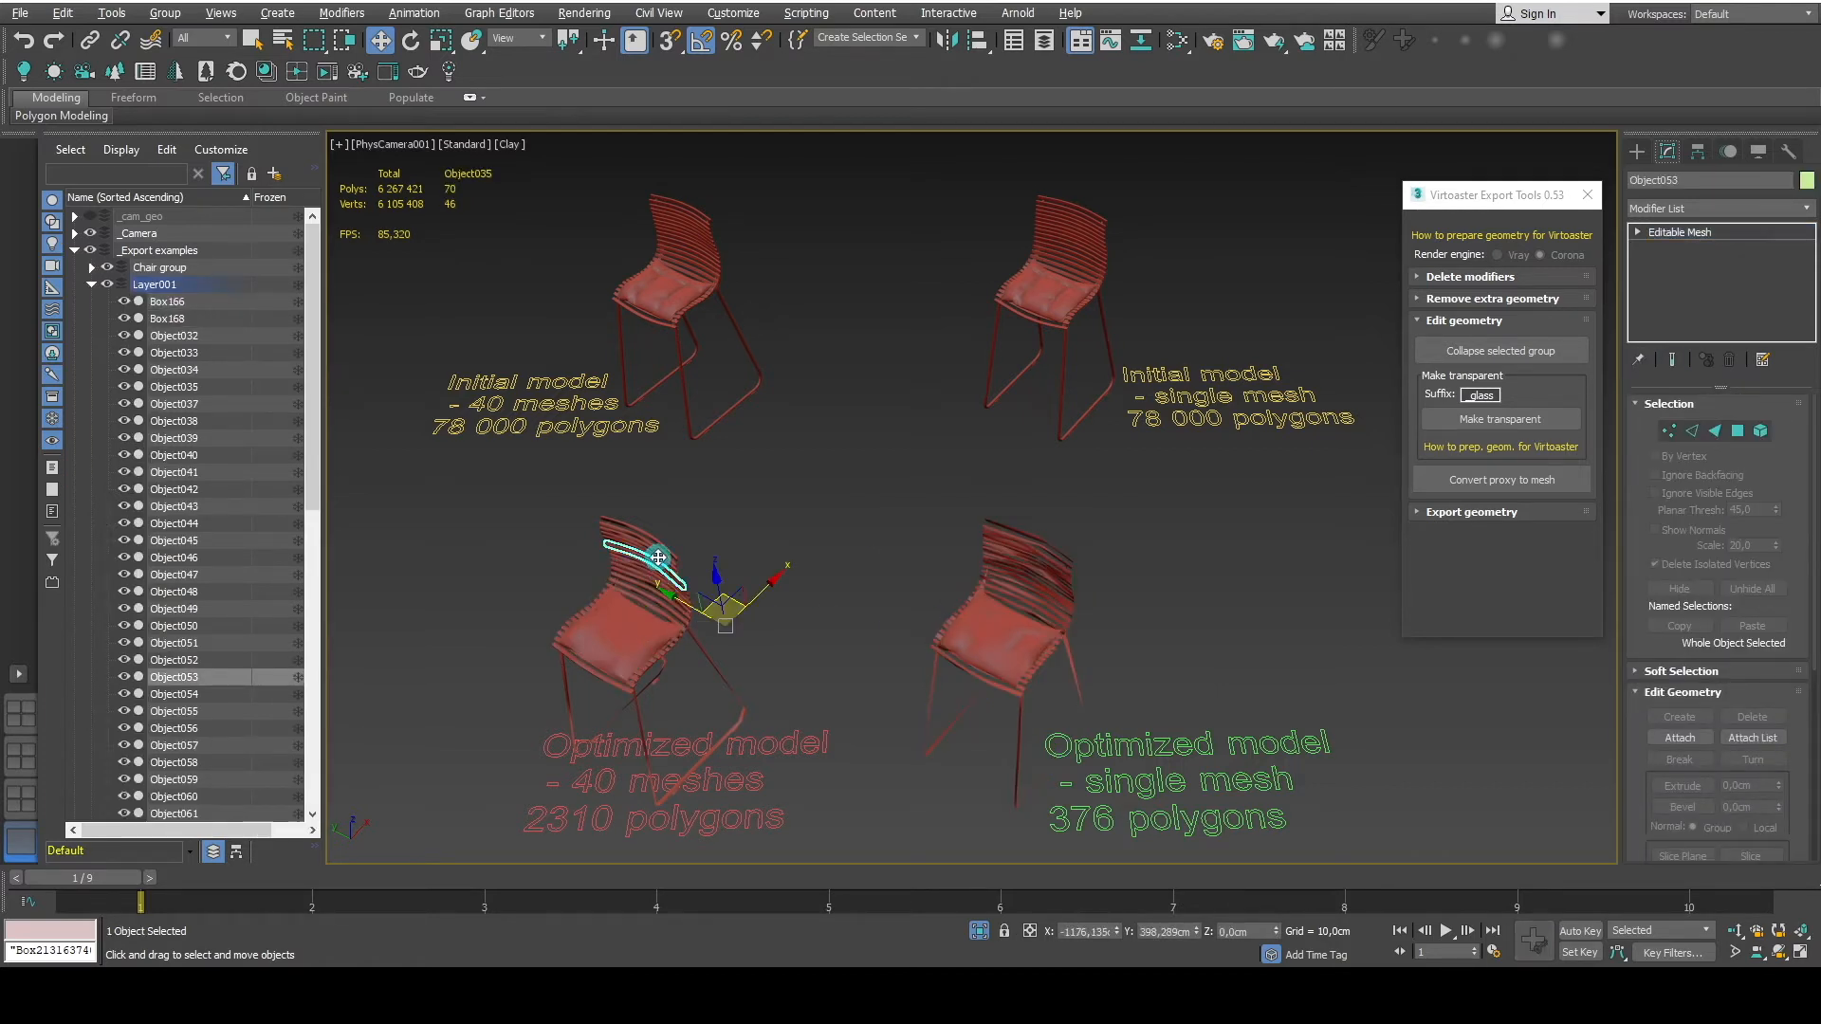
{"action": "left_click", "coordinate": [667, 548]}
{"action": "left_click", "coordinate": [787, 537]}
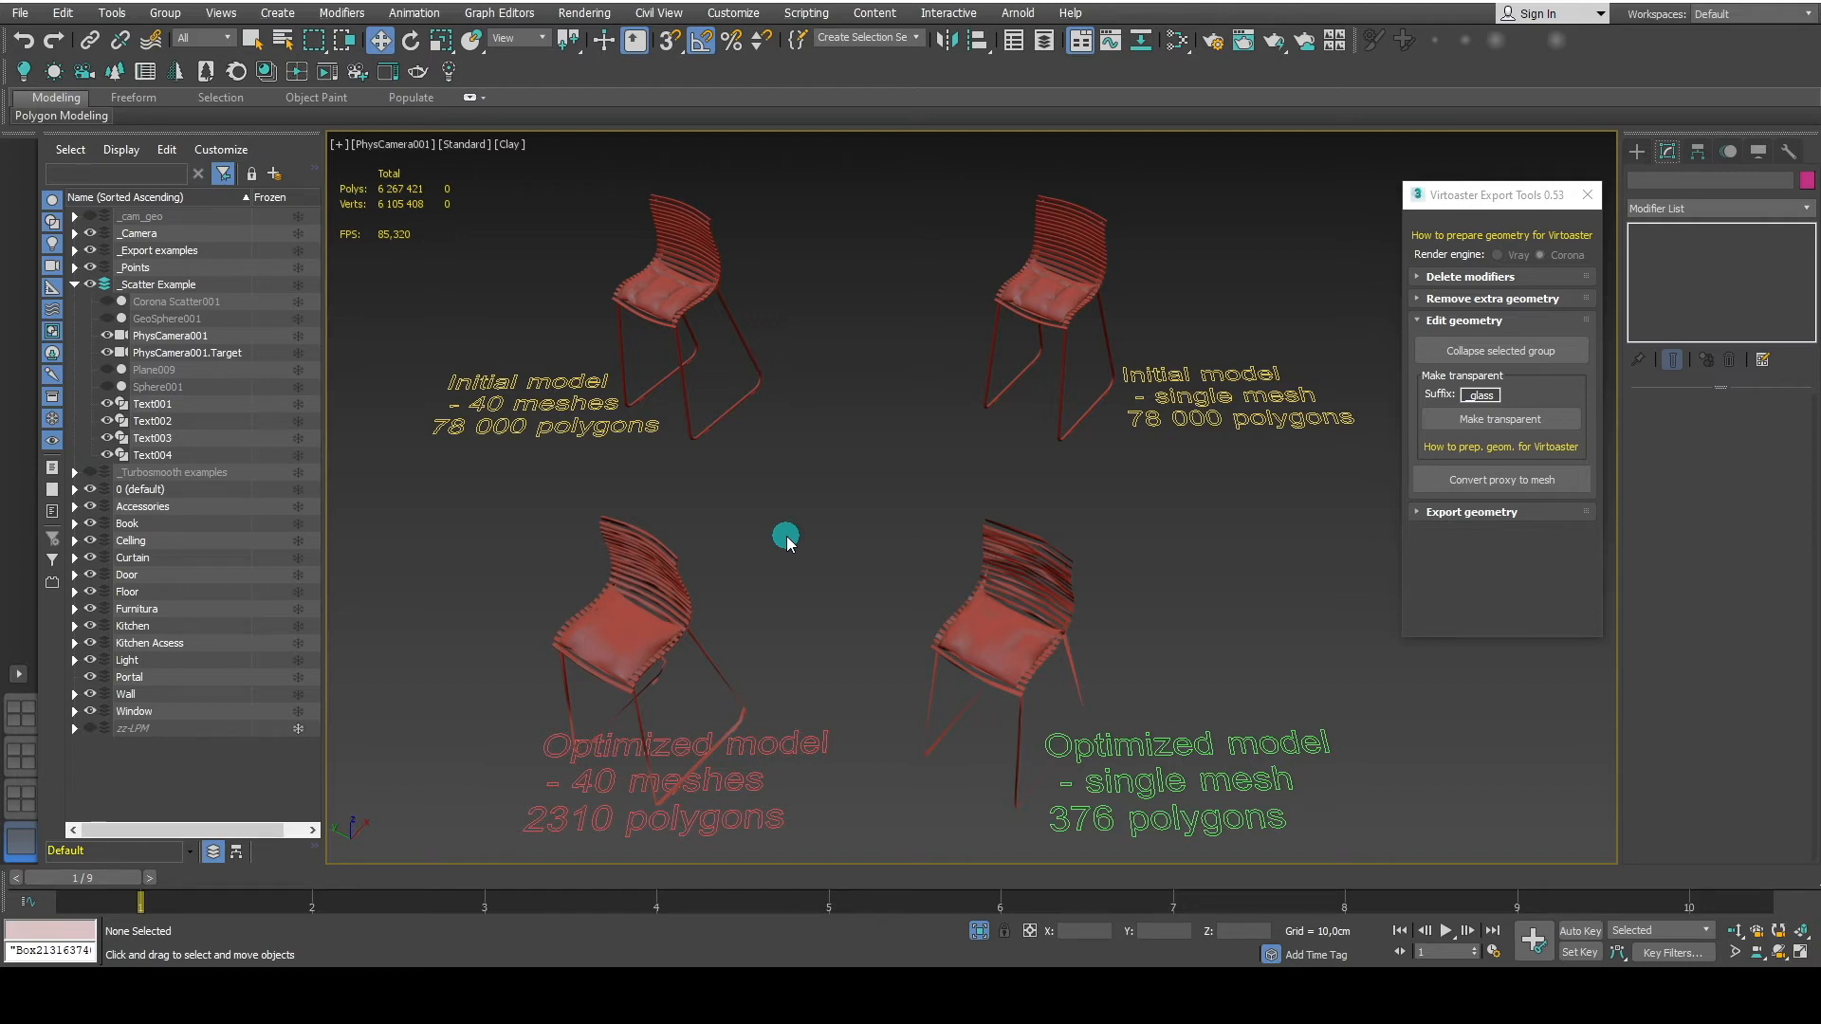
Examine the members of the initial 40-mesh Chair group, opening the group and closing it again.
{"action": "left_click", "coordinate": [665, 308]}
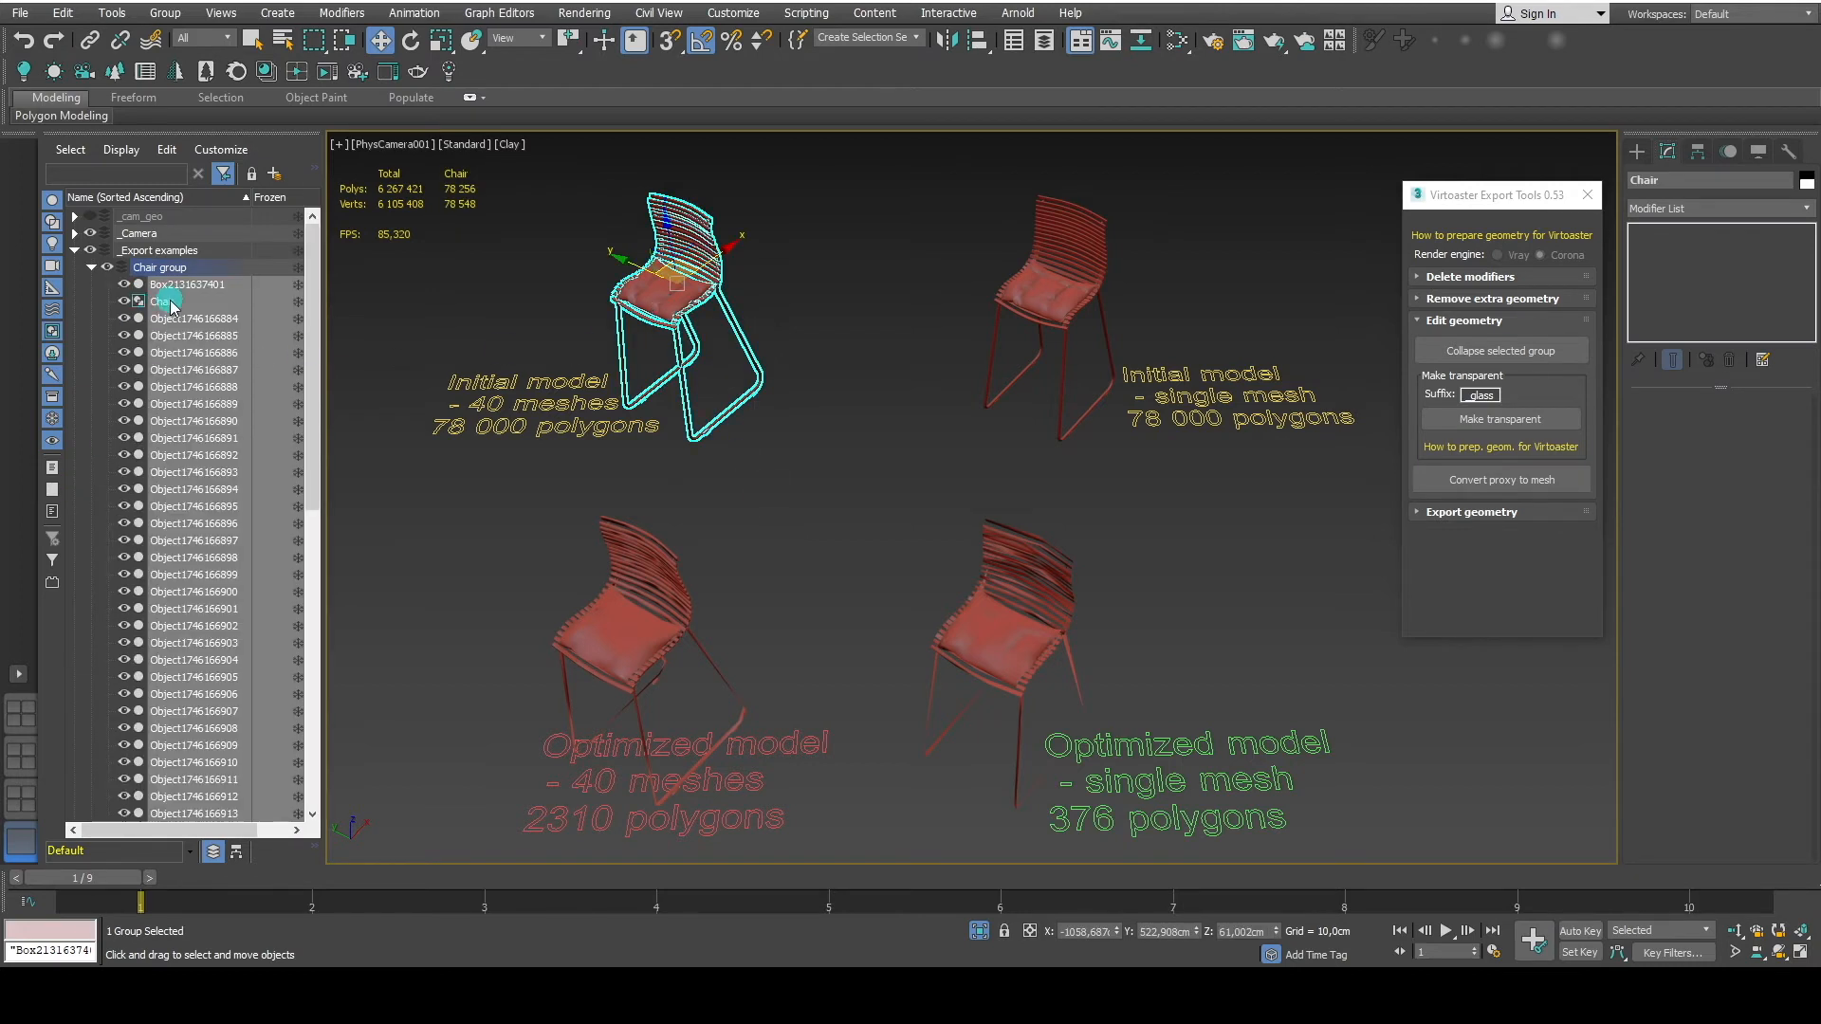
{"action": "scroll", "coordinate": [171, 302], "scroll_direction": "down", "scroll_amount": 6}
{"action": "scroll", "coordinate": [176, 311], "scroll_direction": "up", "scroll_amount": 6}
{"action": "left_click", "coordinate": [165, 13]}
{"action": "left_click", "coordinate": [203, 96]}
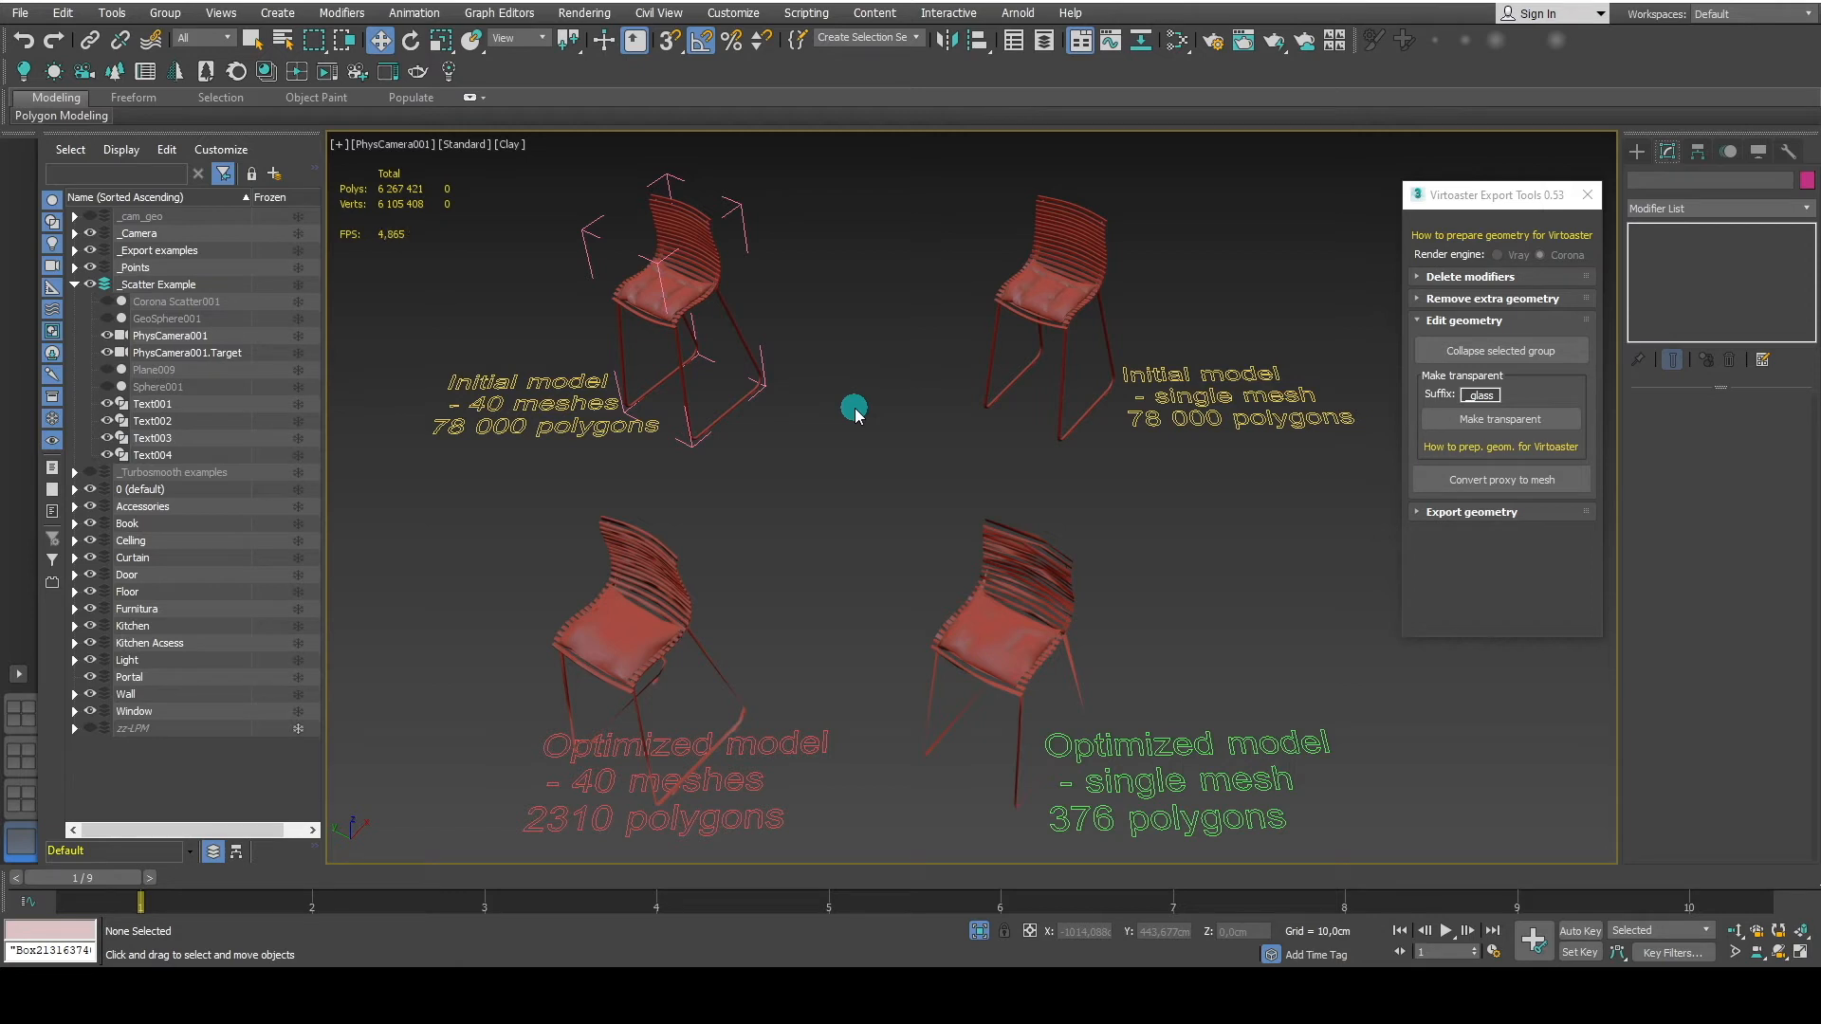
{"action": "left_click", "coordinate": [652, 264]}
{"action": "left_click", "coordinate": [175, 13]}
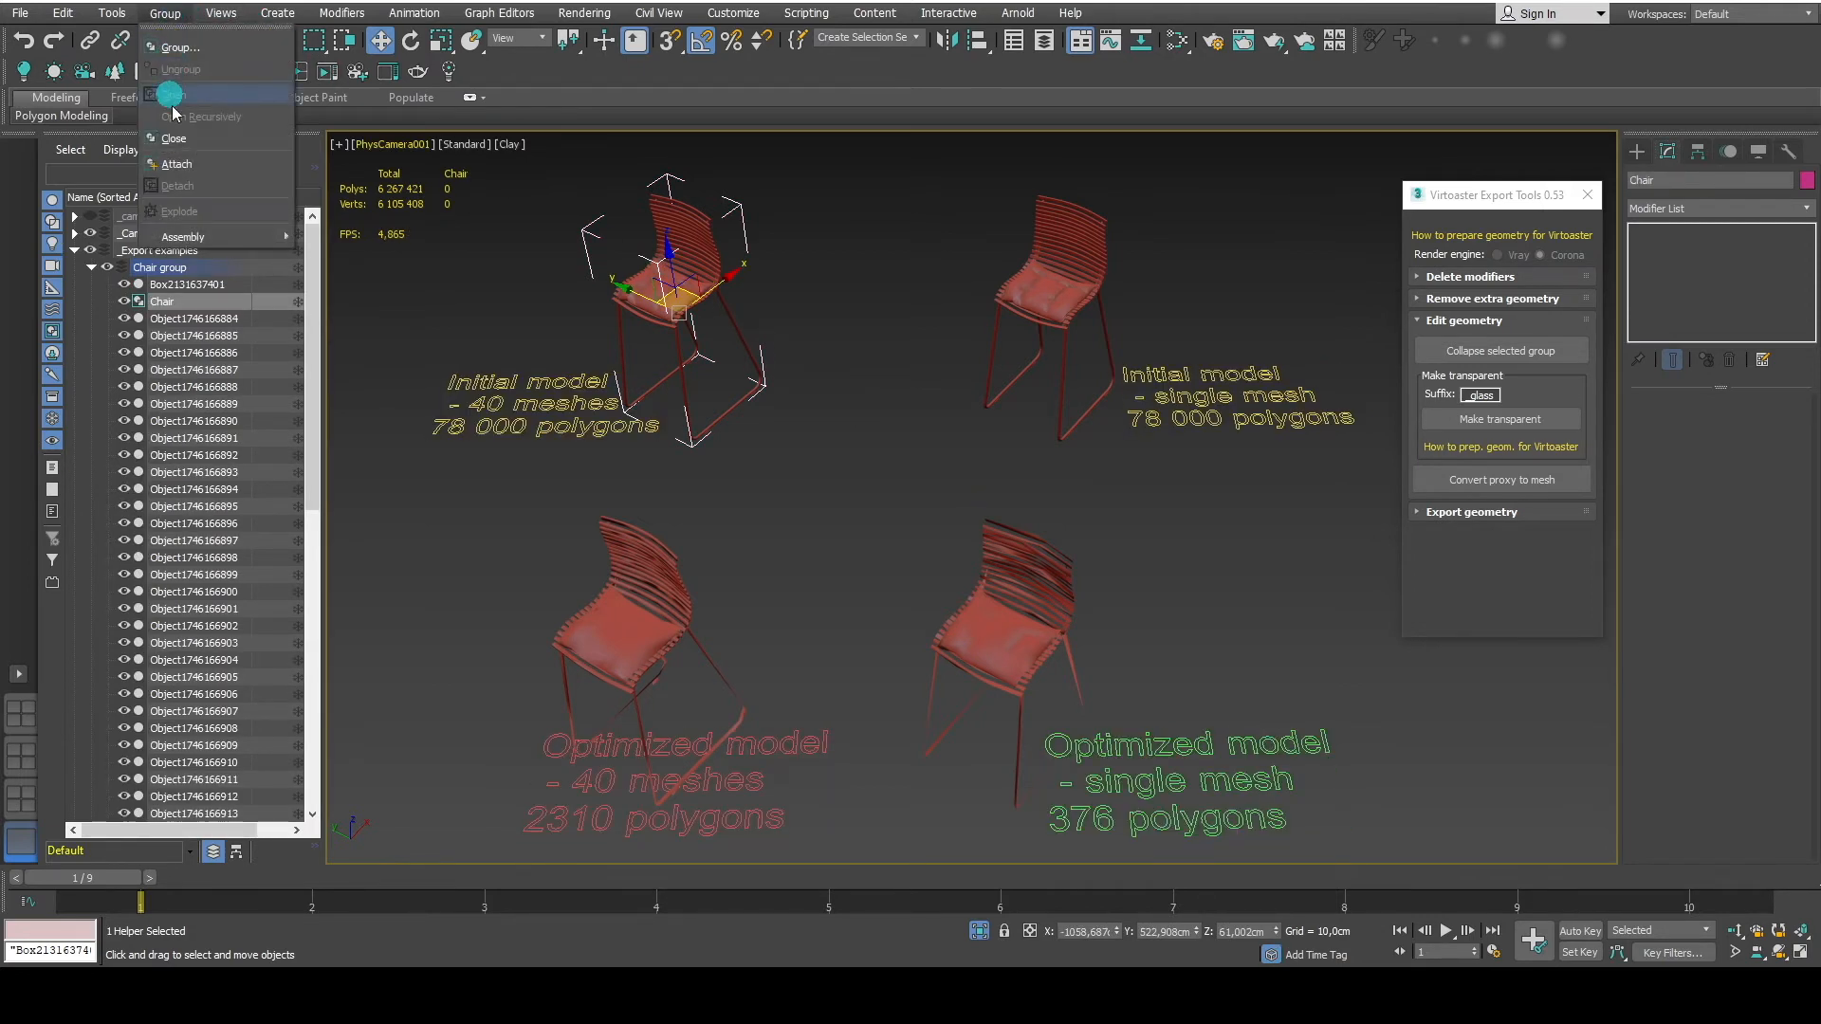
{"action": "left_click", "coordinate": [180, 140]}
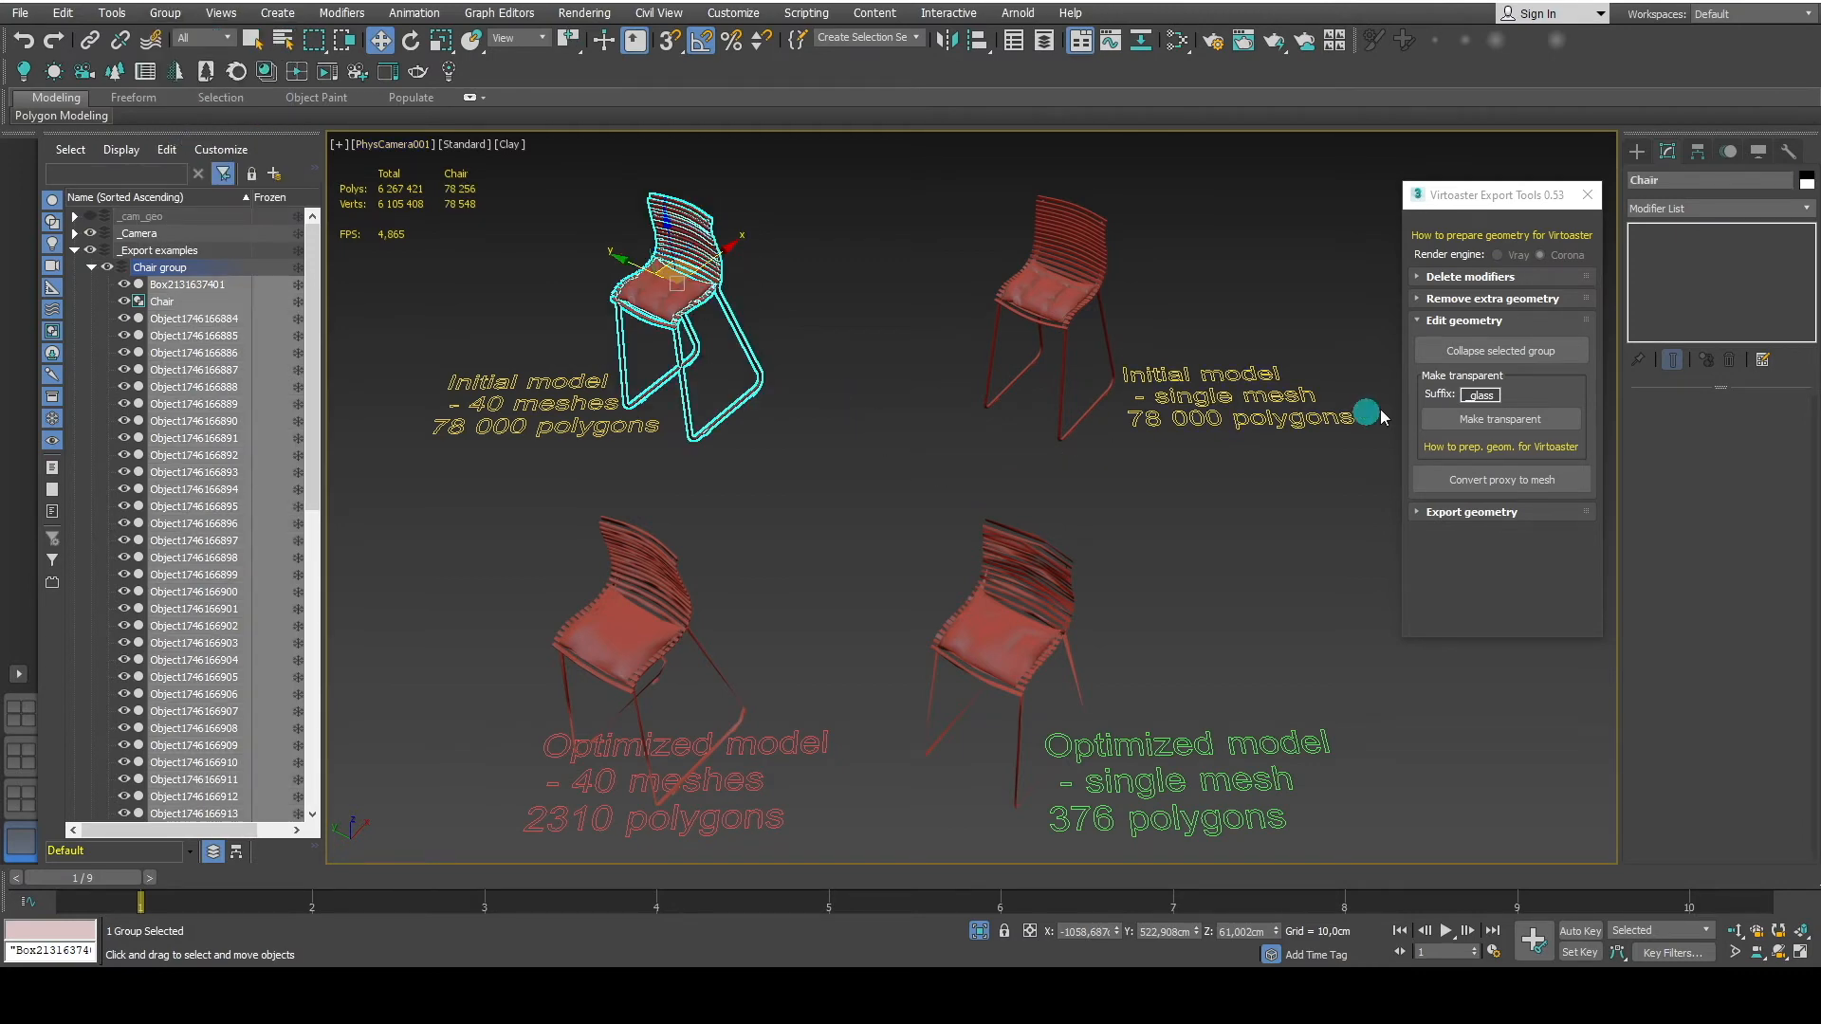
Collapse the selected Chair group into a single mesh with the export script.
{"action": "left_click", "coordinate": [1459, 352]}
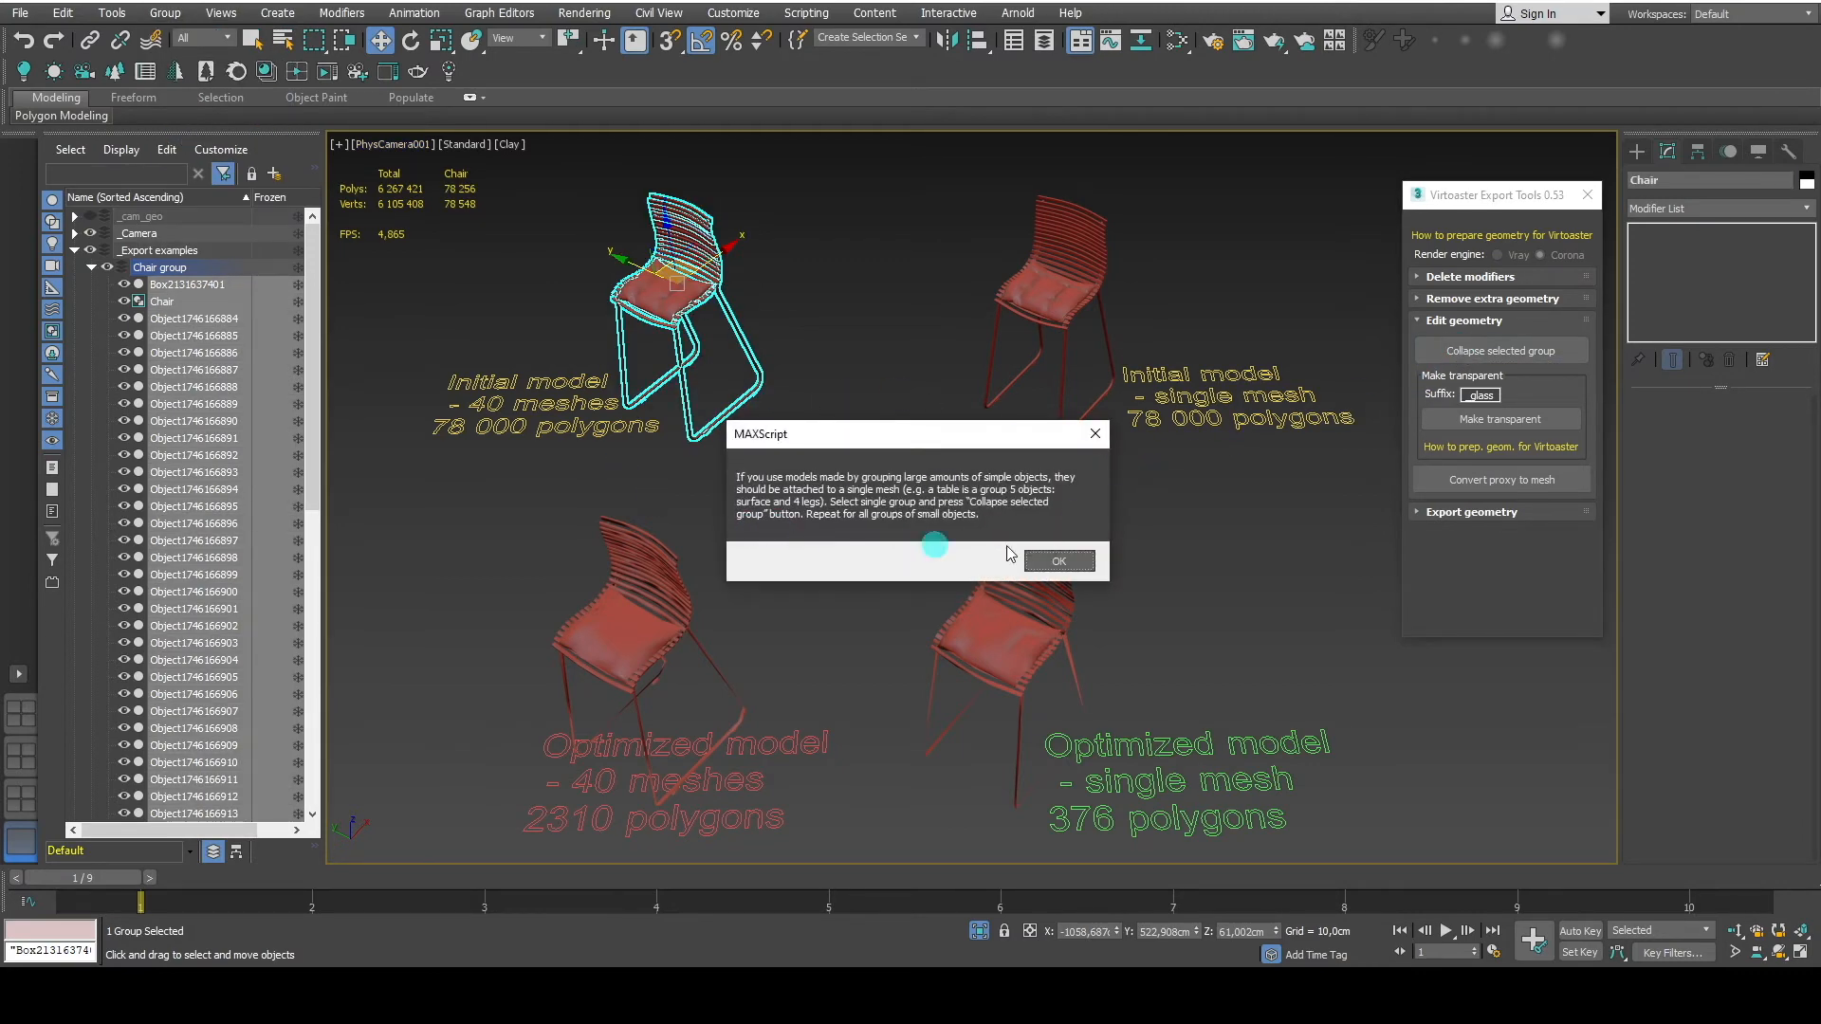
{"action": "left_click", "coordinate": [1054, 562]}
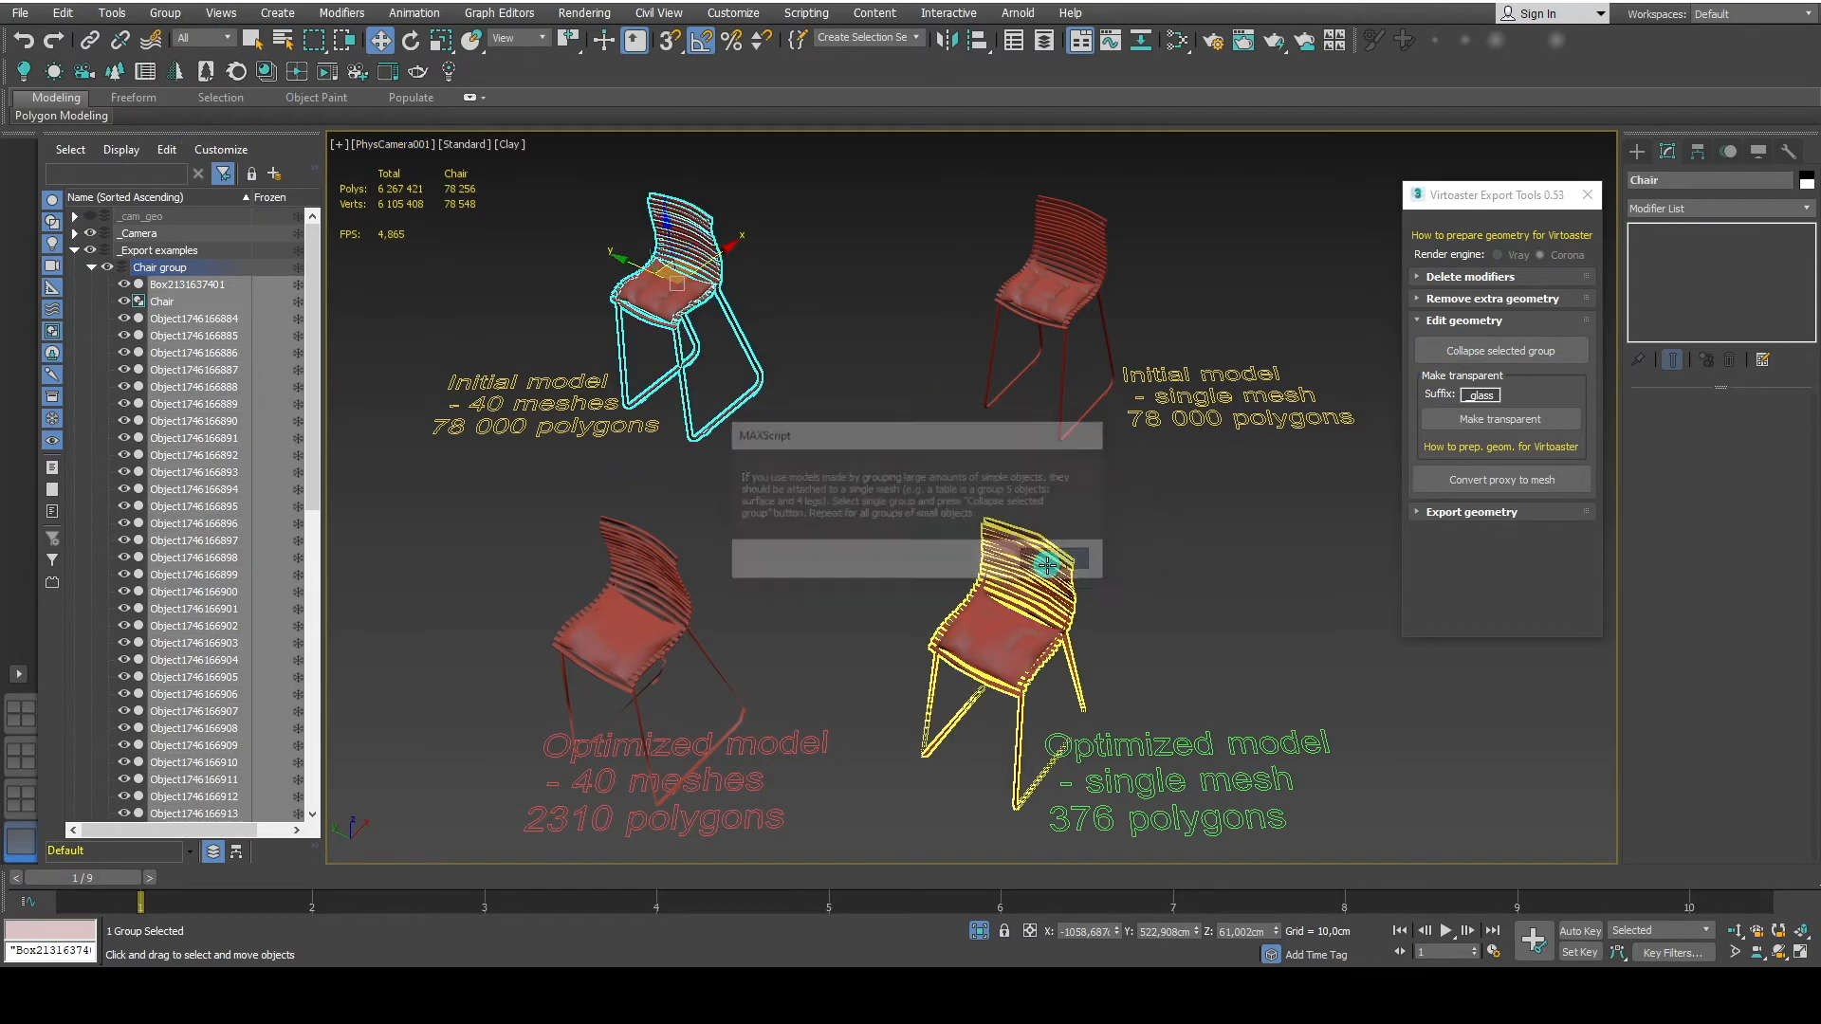
{"action": "left_click", "coordinate": [1473, 347]}
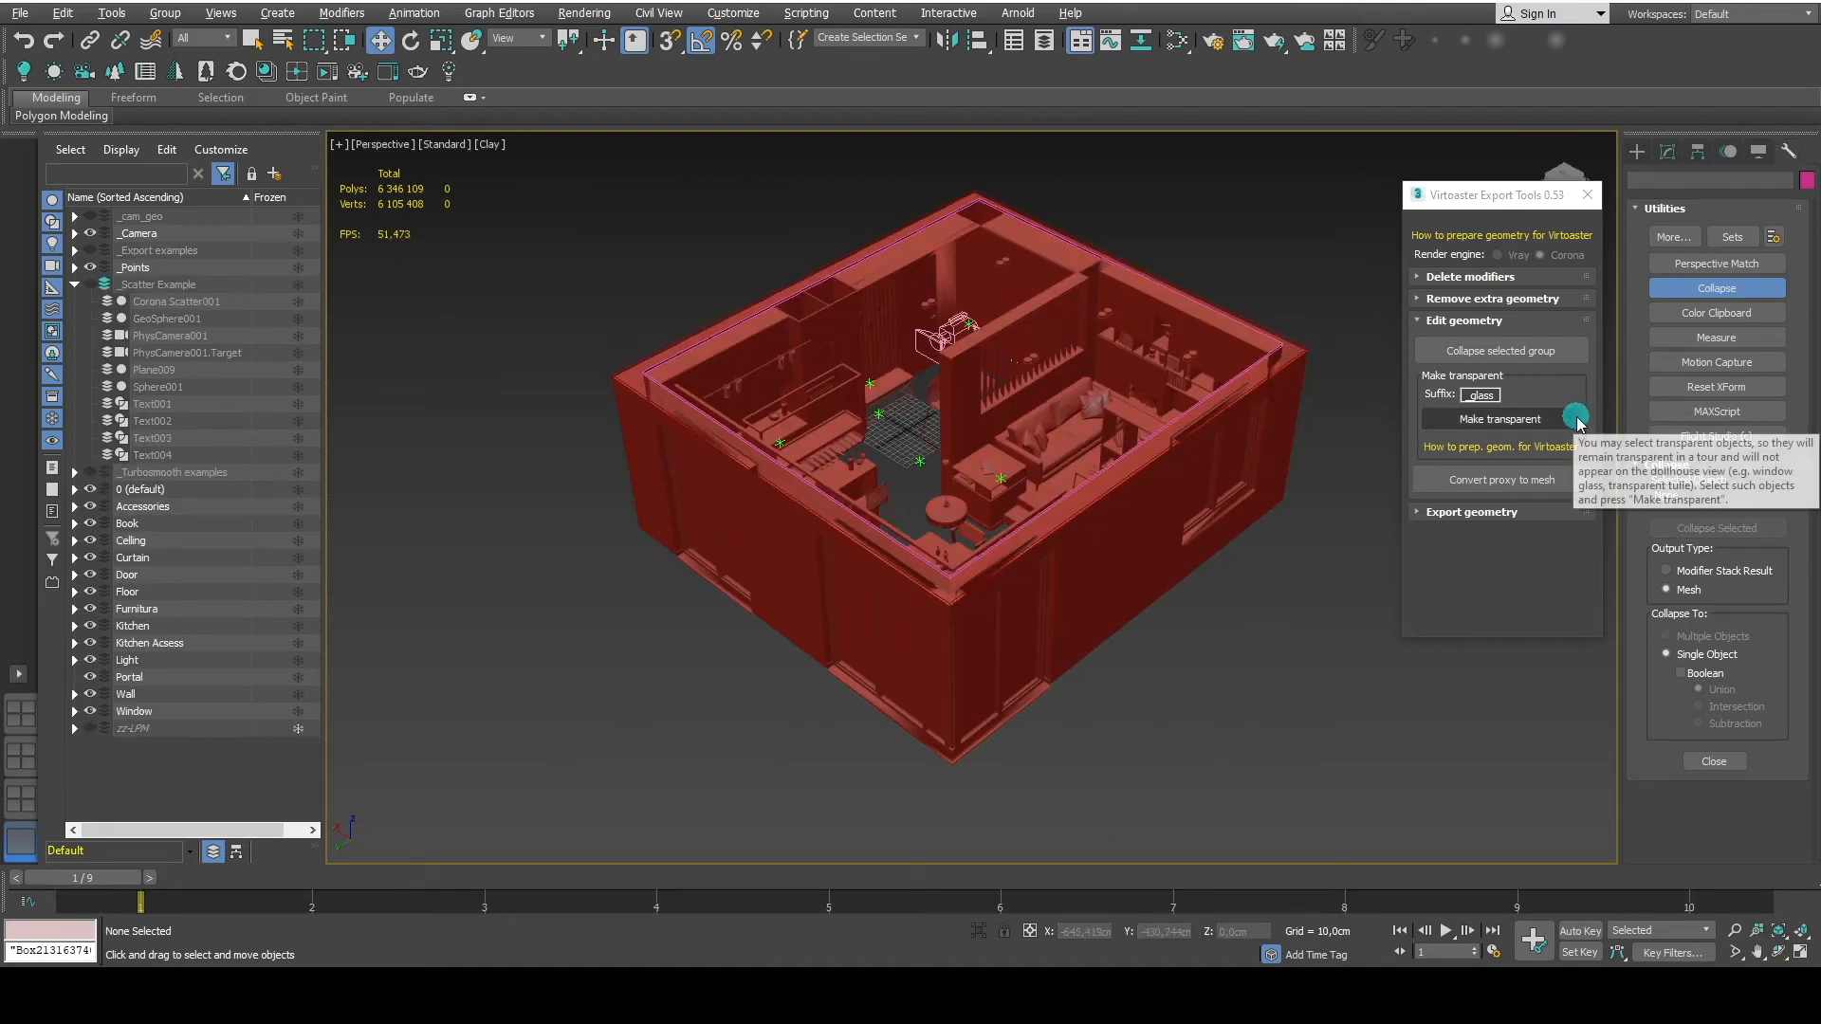
Select the three window glass objects w001, w002 and w003 and make them transparent with the _glass suffix.
{"action": "left_click", "coordinate": [1048, 614]}
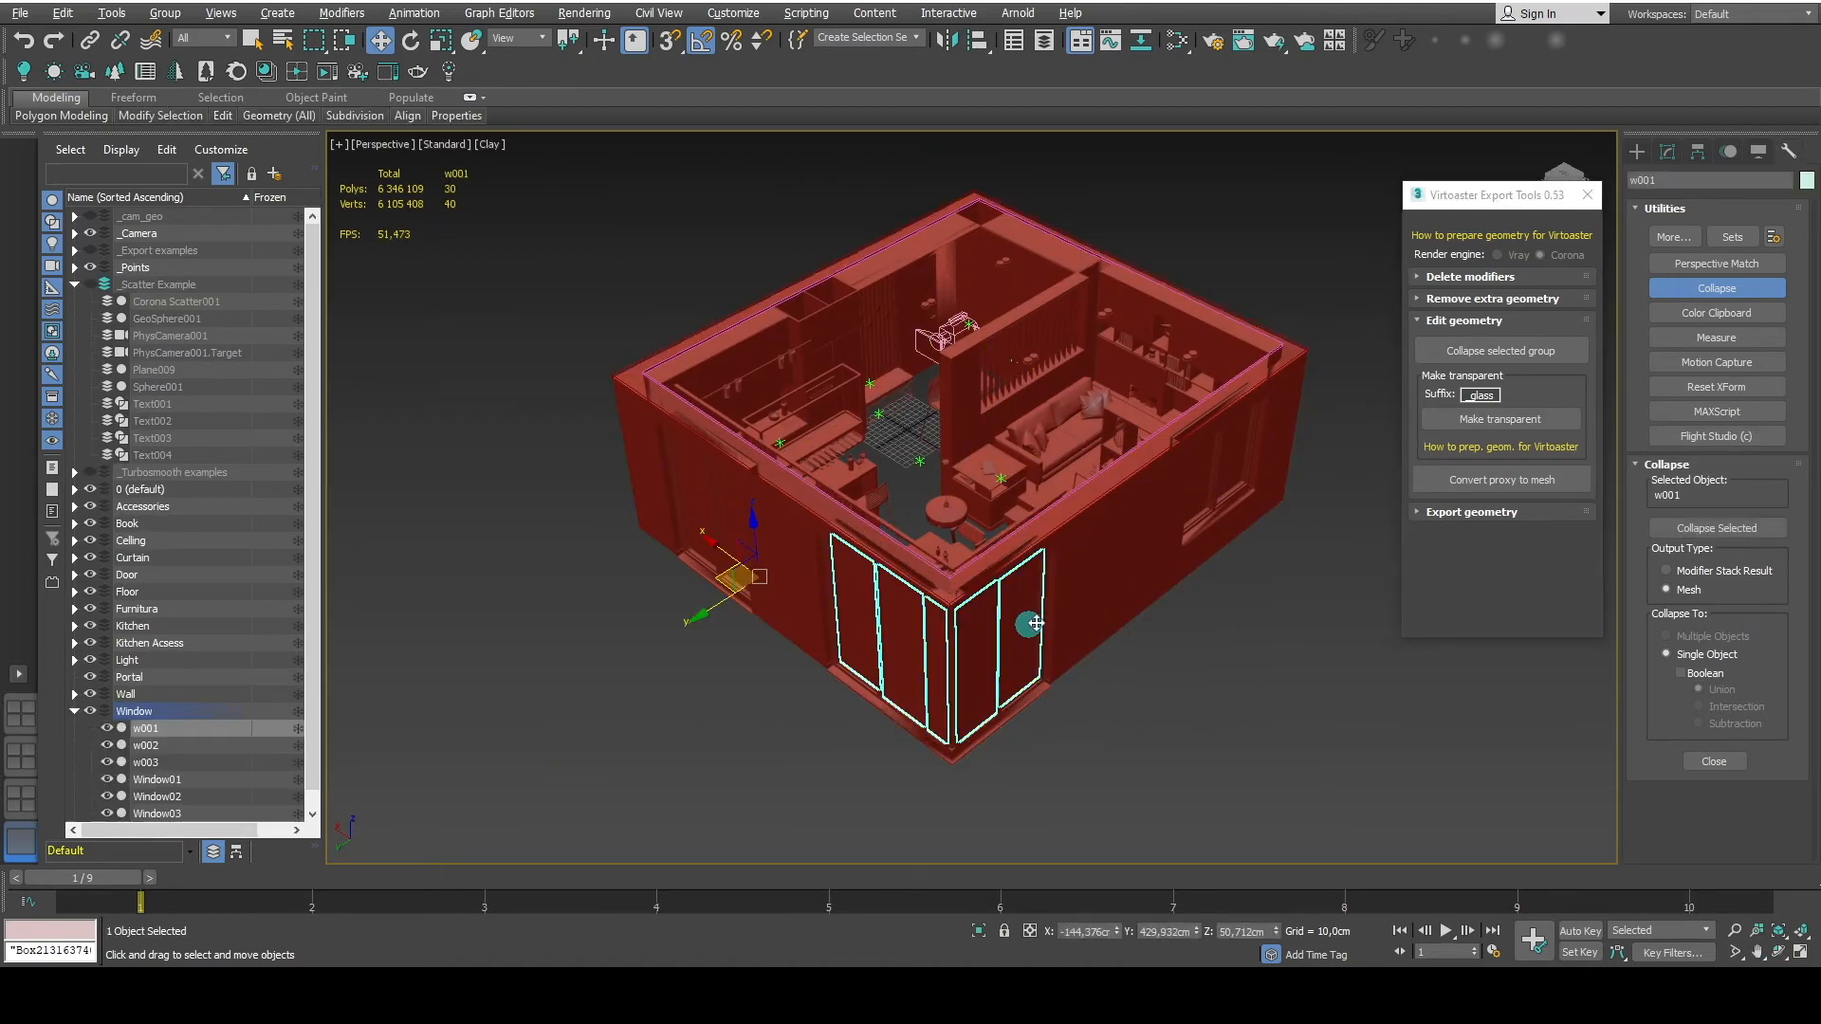
{"action": "left_click", "coordinate": [1215, 465], "text": "ctrl"}
{"action": "left_click", "coordinate": [724, 507], "text": "ctrl"}
{"action": "left_click", "coordinate": [1475, 418]}
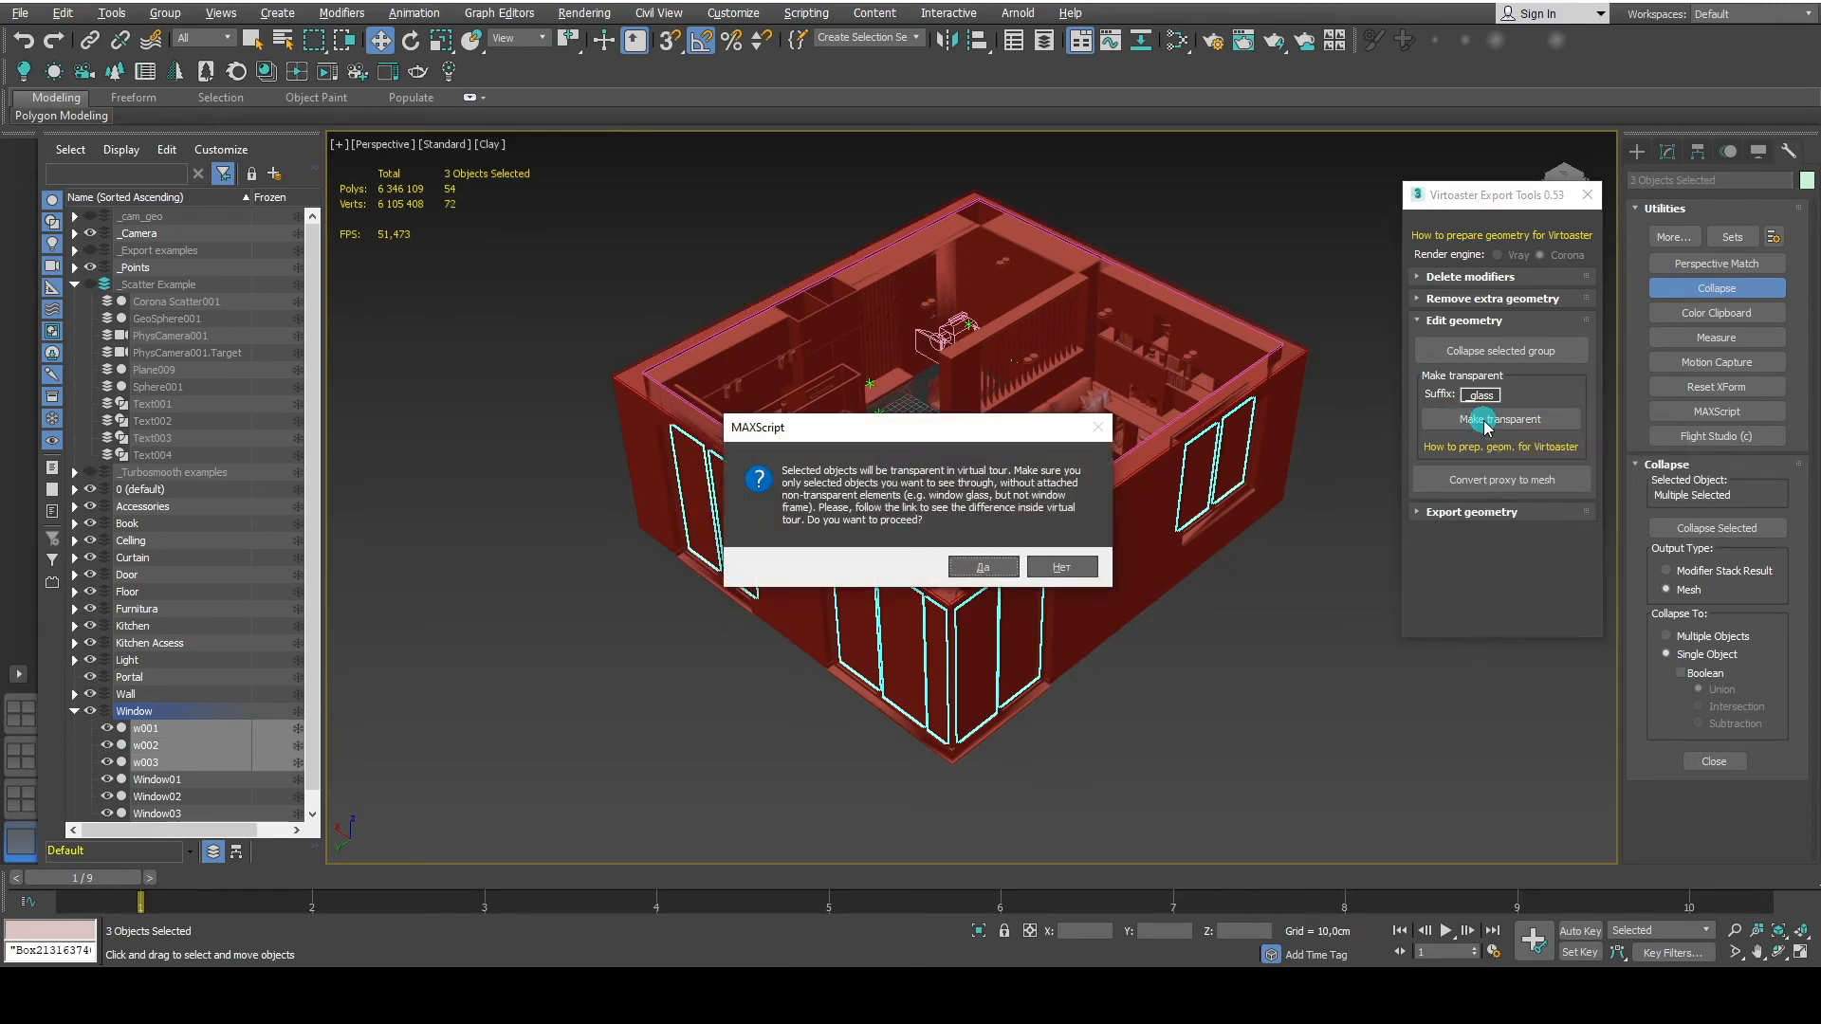
{"action": "left_click", "coordinate": [1006, 562]}
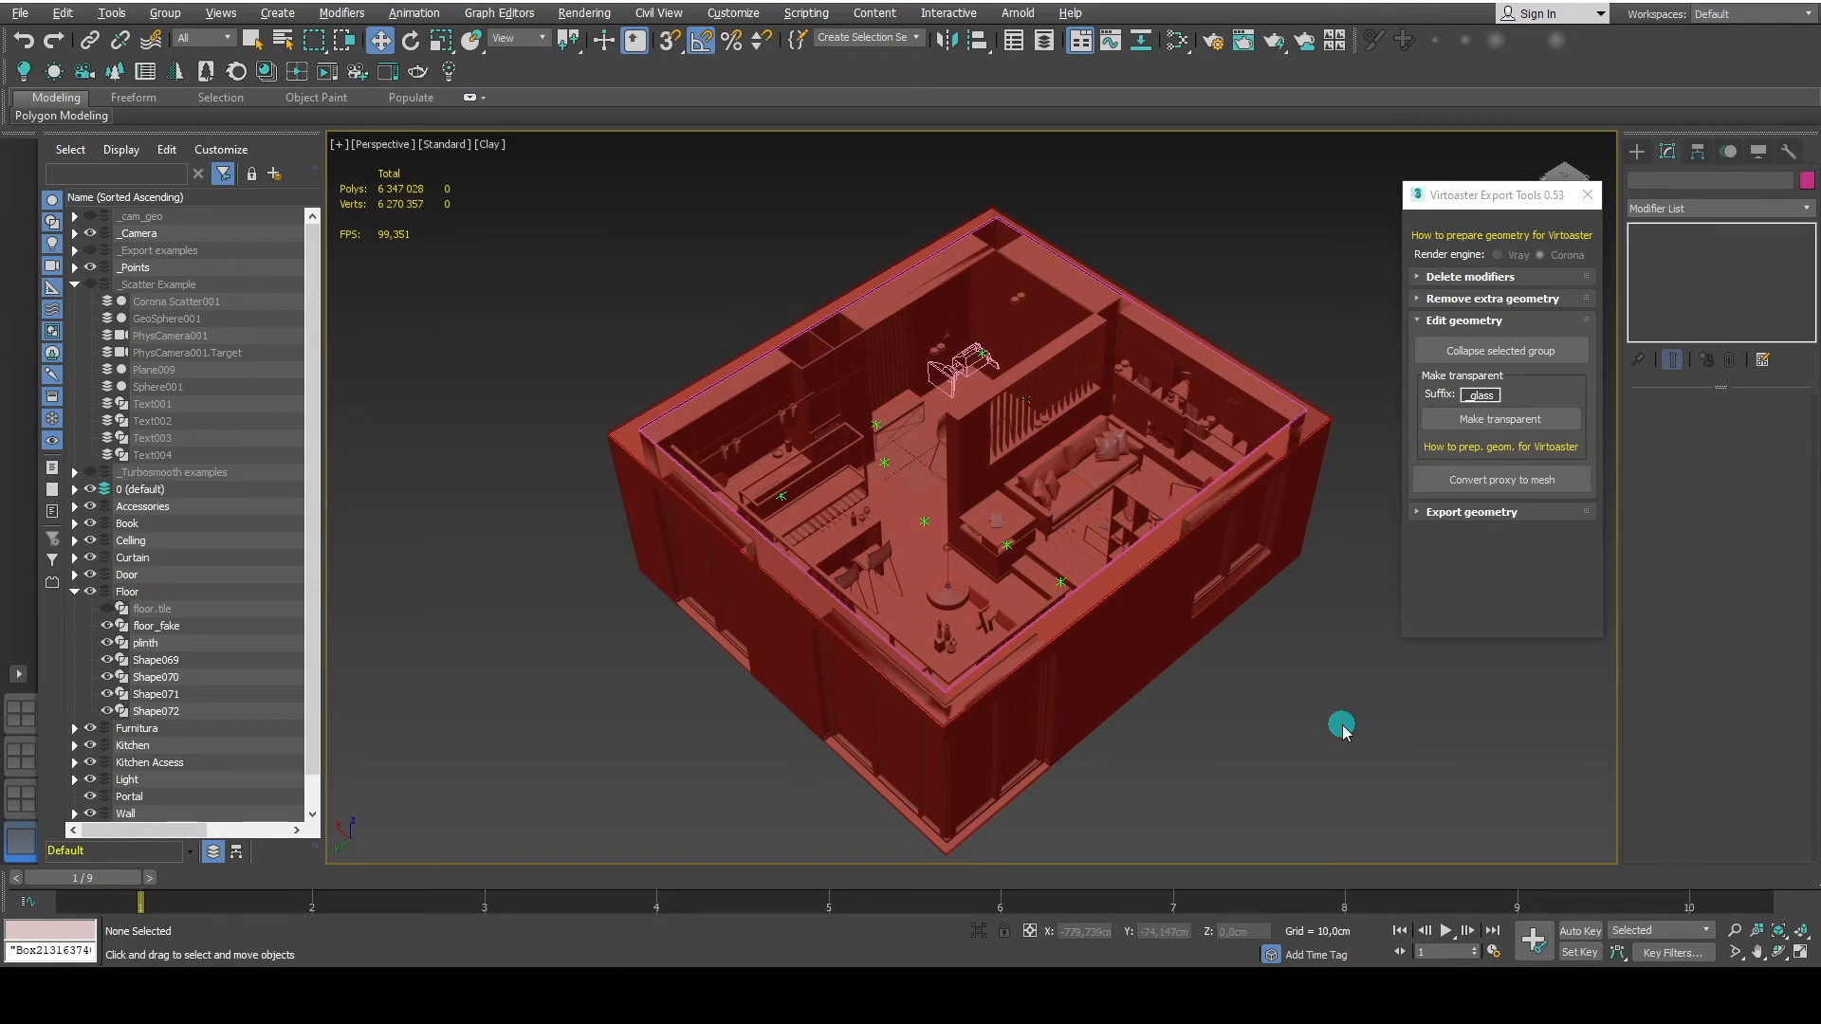
Preview the crp_sofa Corona proxy as a wire bounding box and as a point cloud.
{"action": "left_click", "coordinate": [1072, 474]}
{"action": "key", "text": "z"}
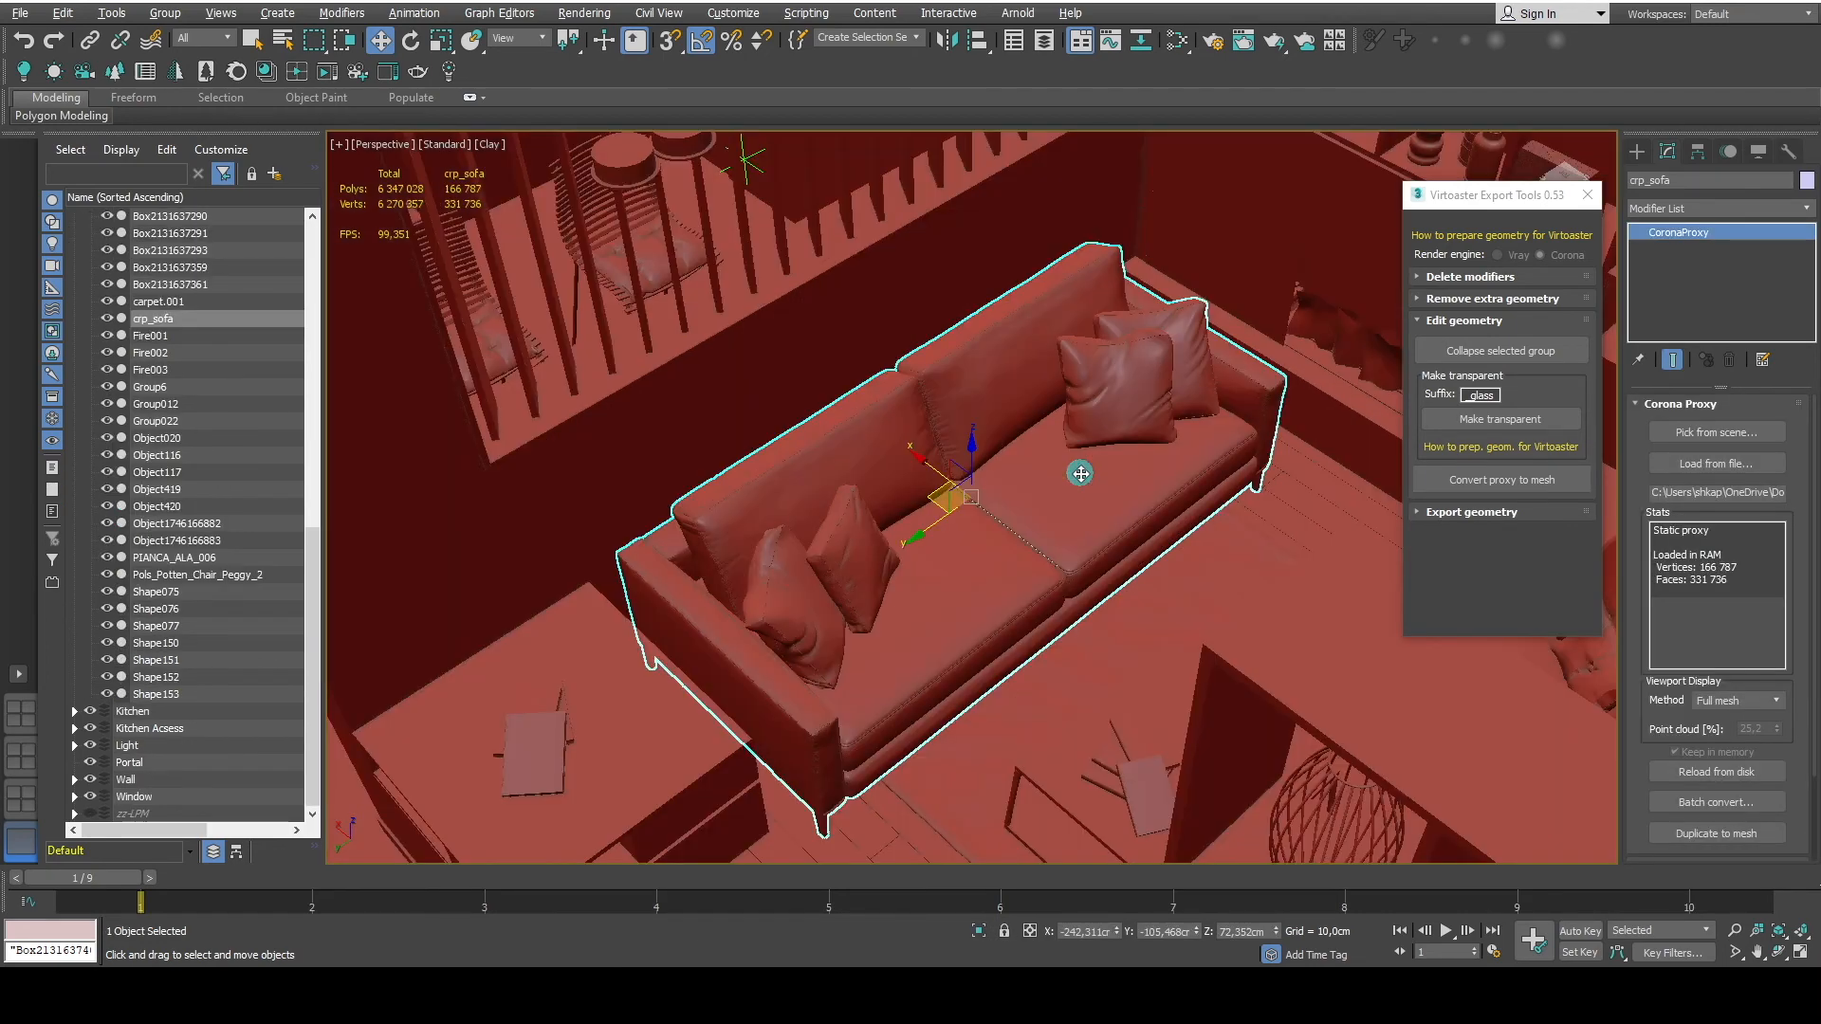
{"action": "left_click", "coordinate": [1718, 701]}
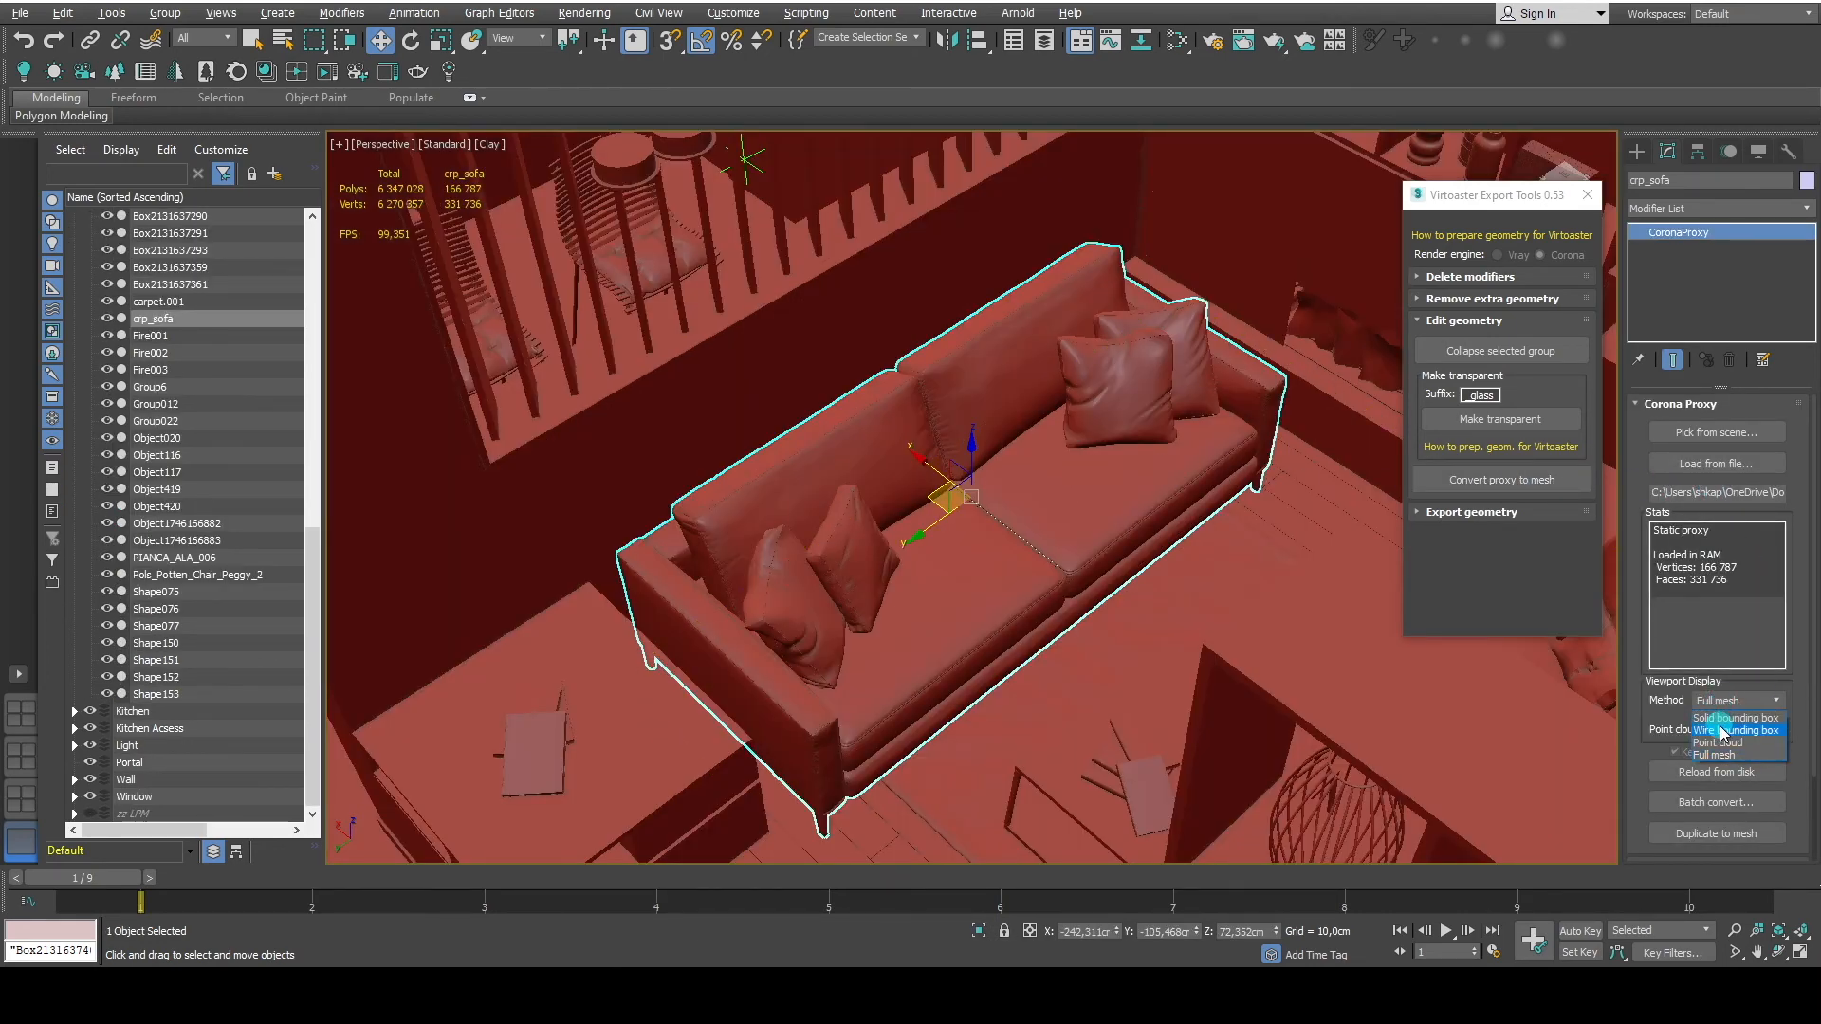
{"action": "left_click", "coordinate": [1721, 730]}
{"action": "left_click", "coordinate": [1715, 704]}
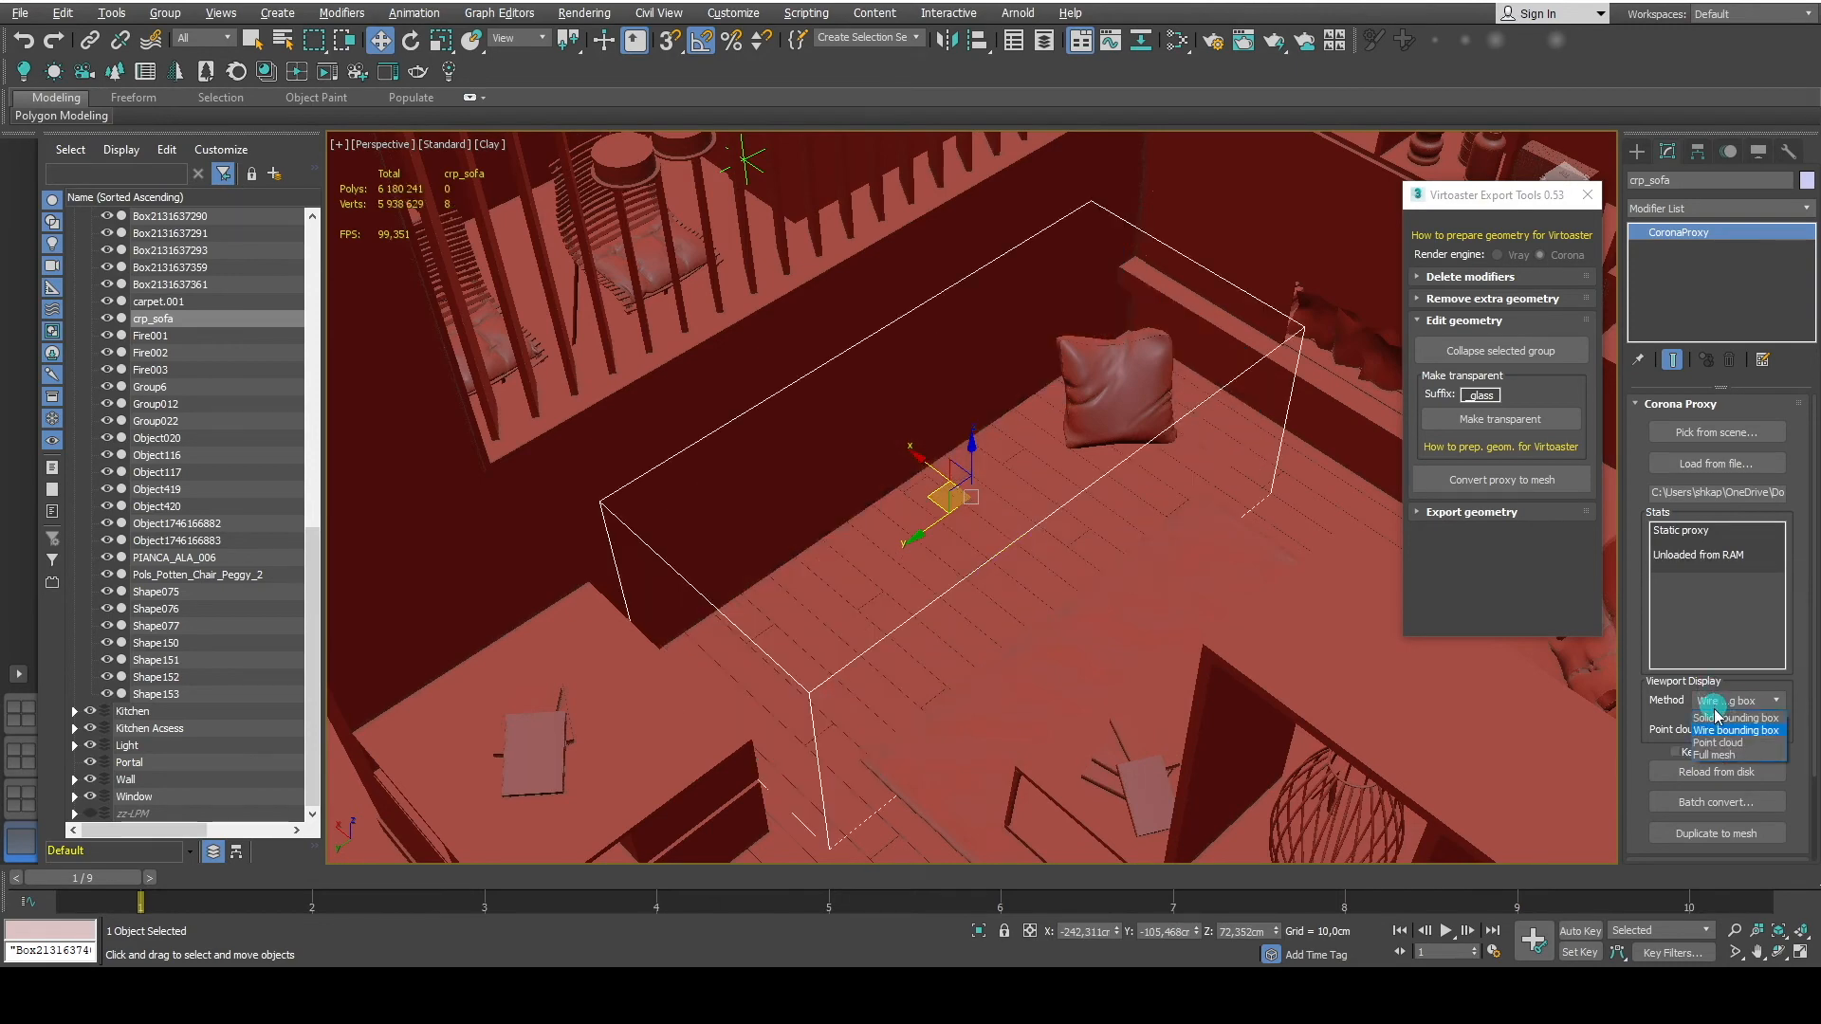
{"action": "left_click", "coordinate": [1717, 742]}
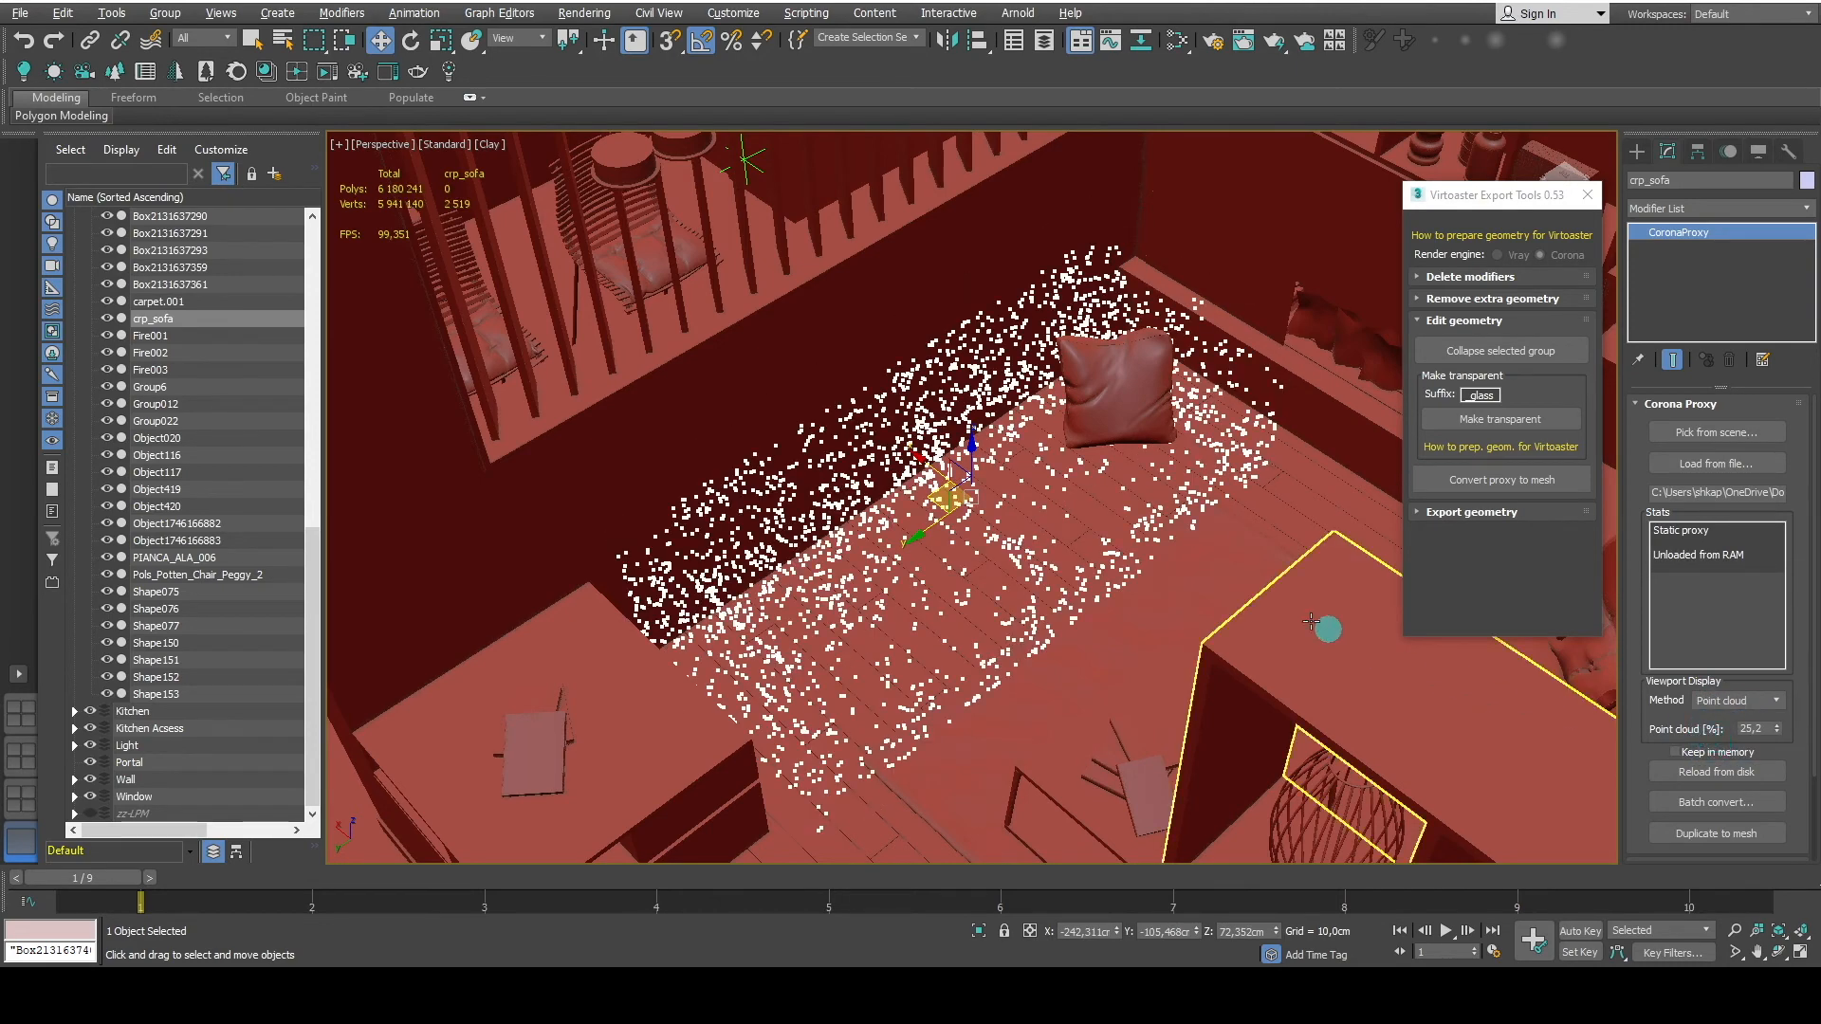
Convert all proxy objects in the scene to meshes, check the resulting sofa mesh and clear the selection.
{"action": "left_click", "coordinate": [1501, 480]}
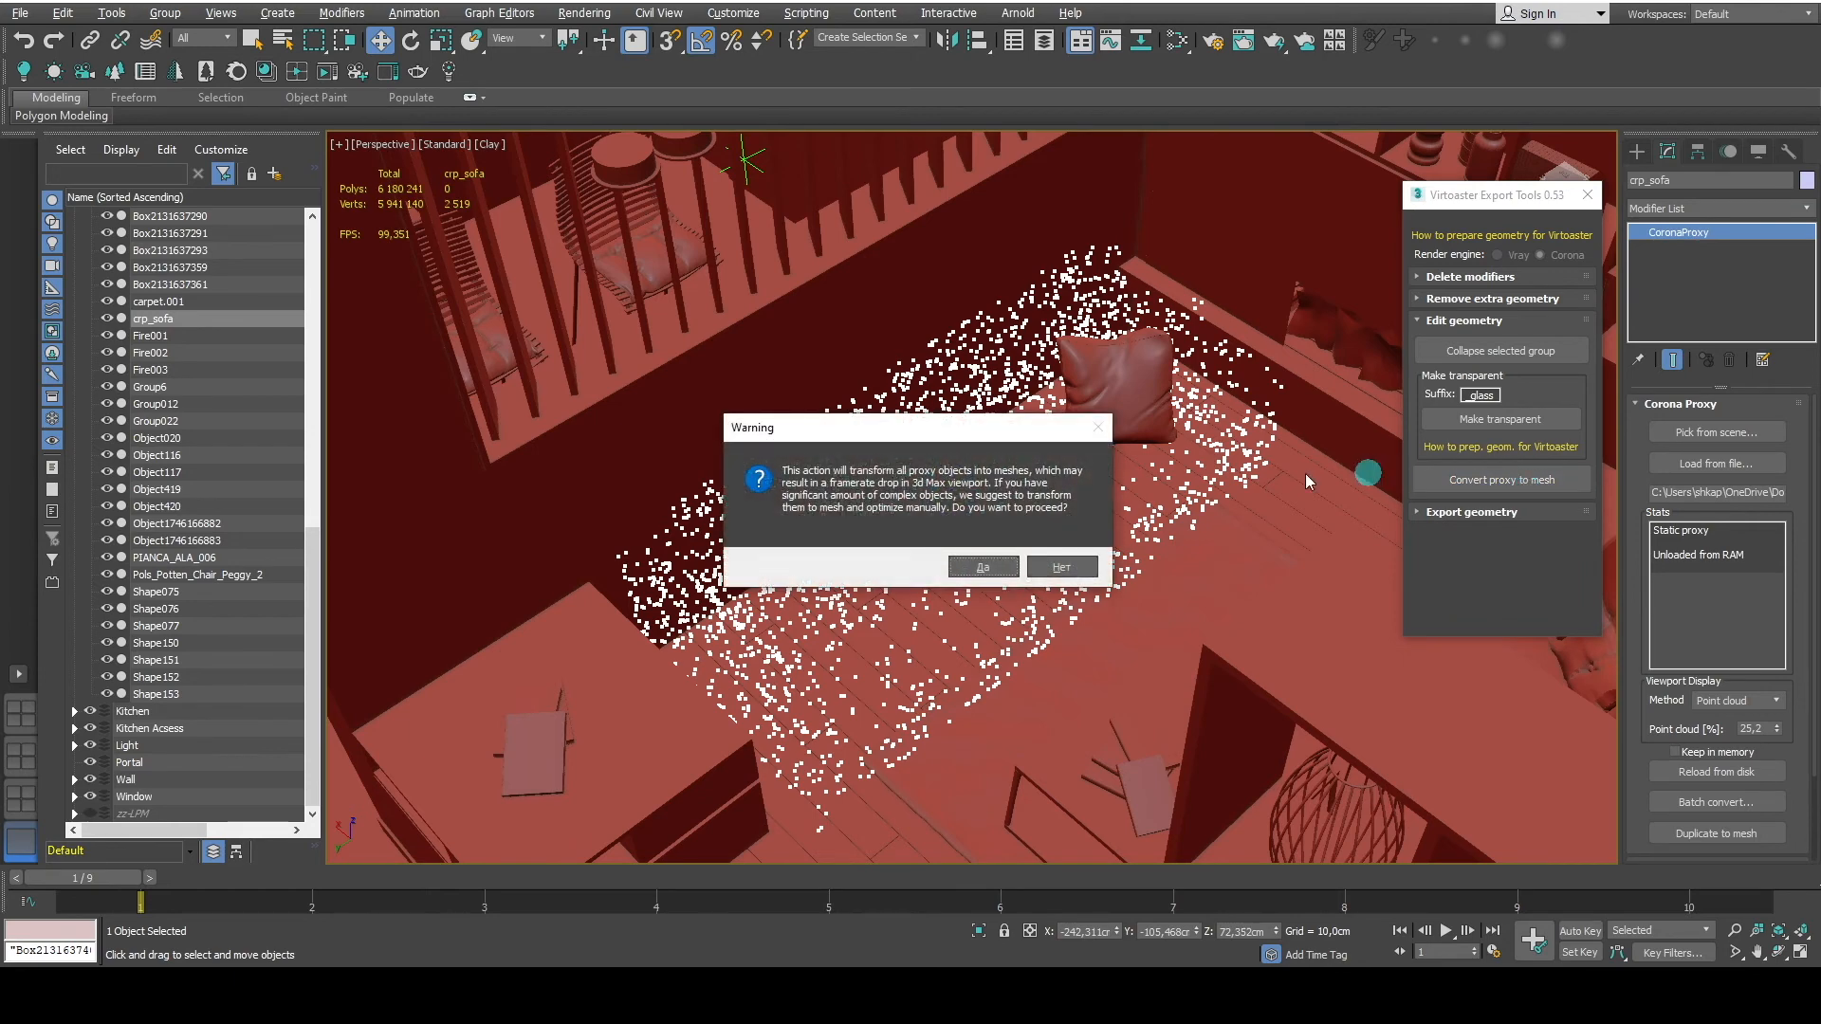
{"action": "left_click", "coordinate": [986, 568]}
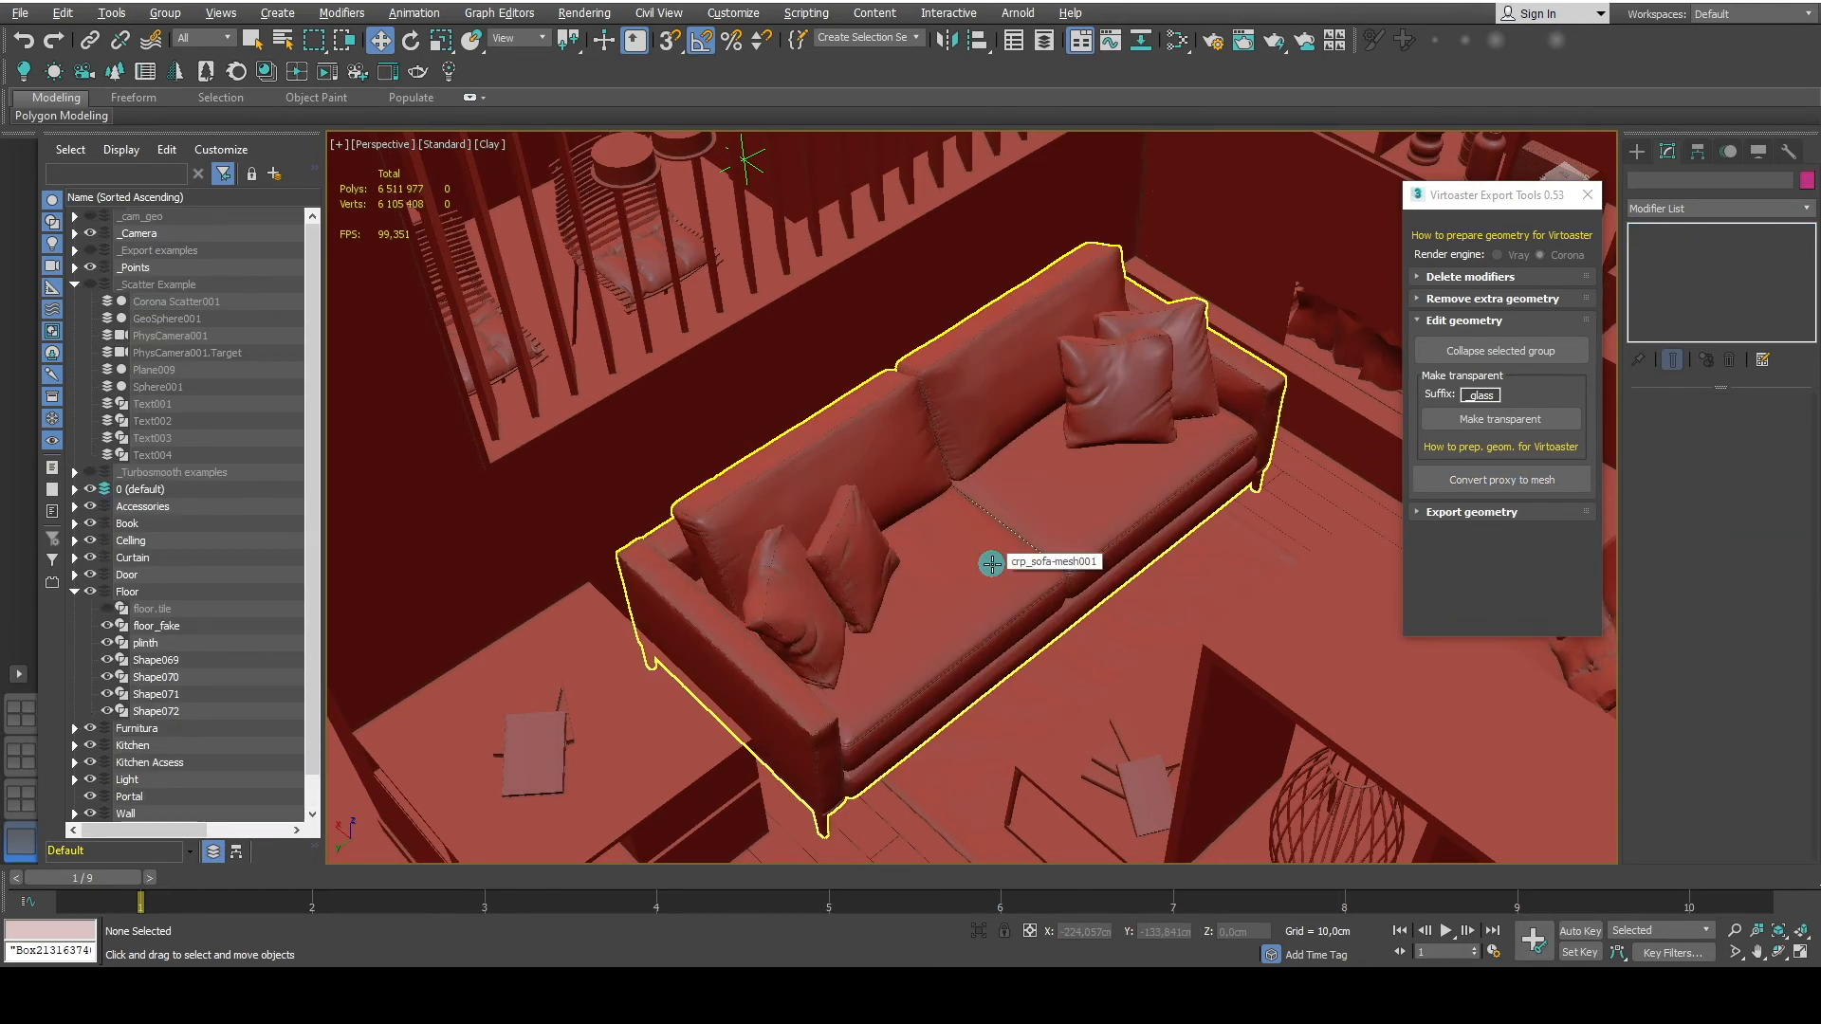
{"action": "left_click", "coordinate": [971, 532]}
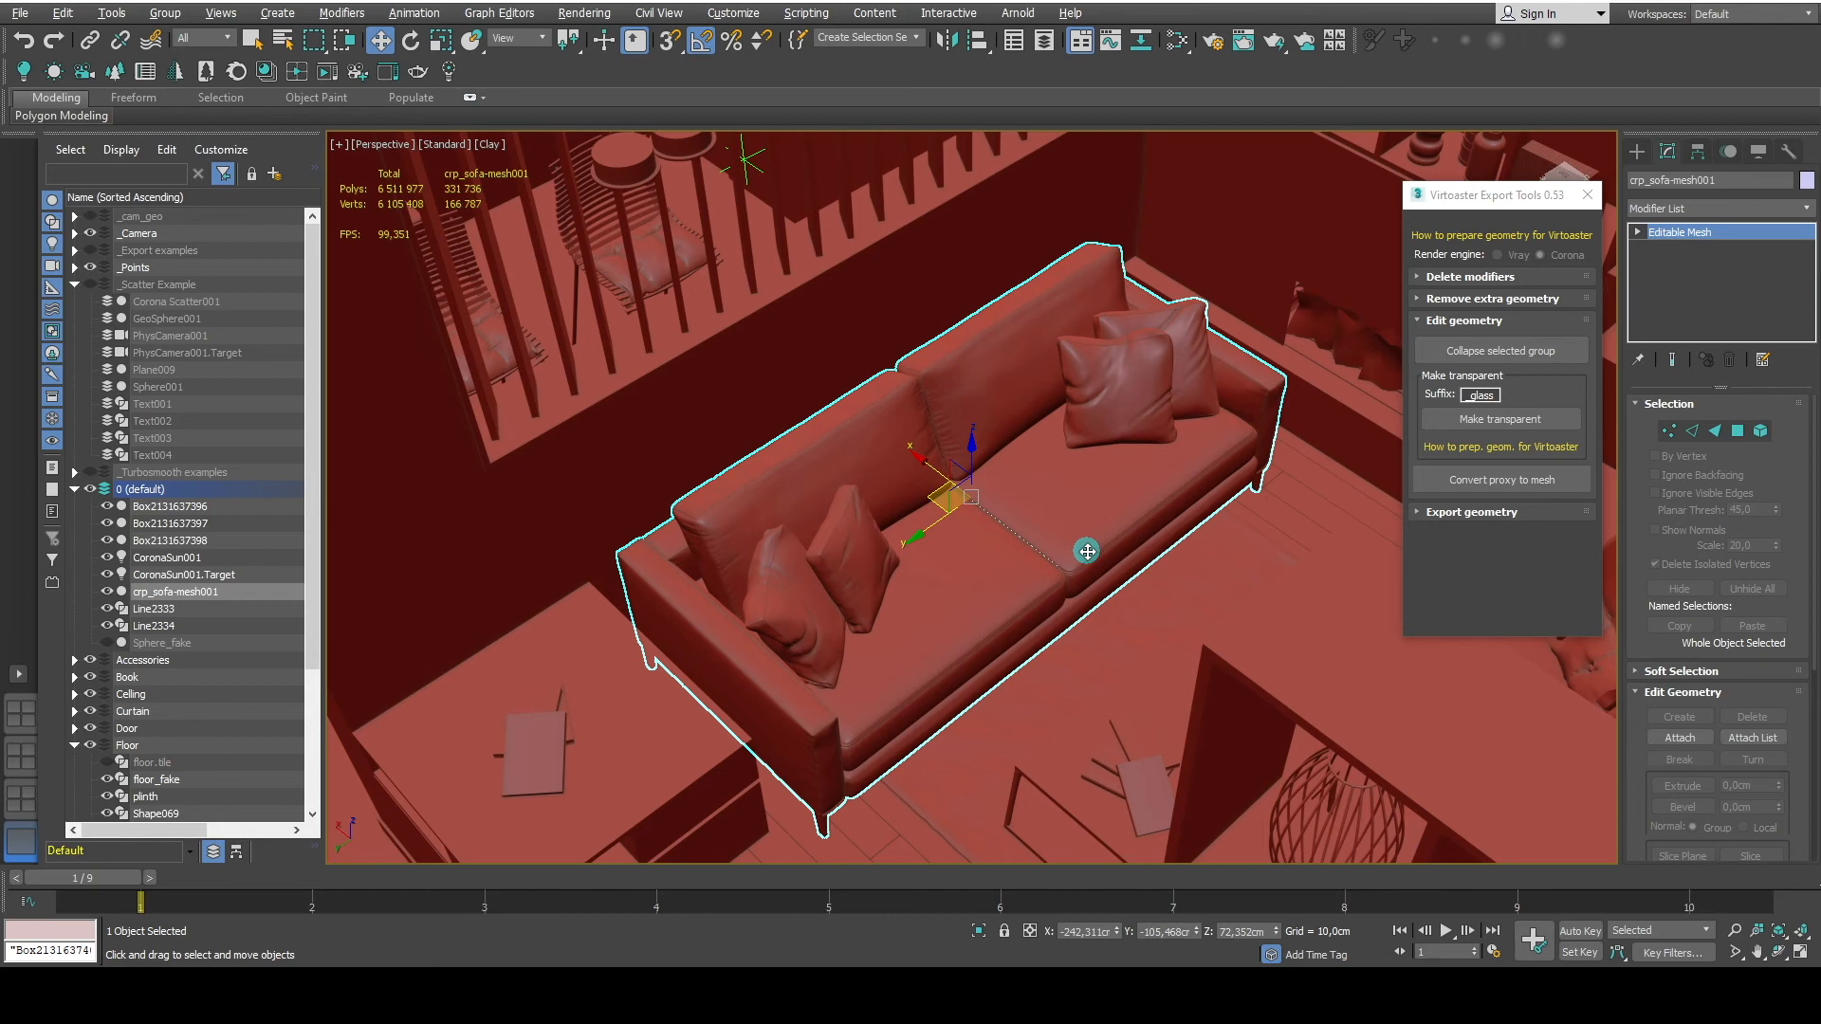
{"action": "key", "text": "ctrl+d"}
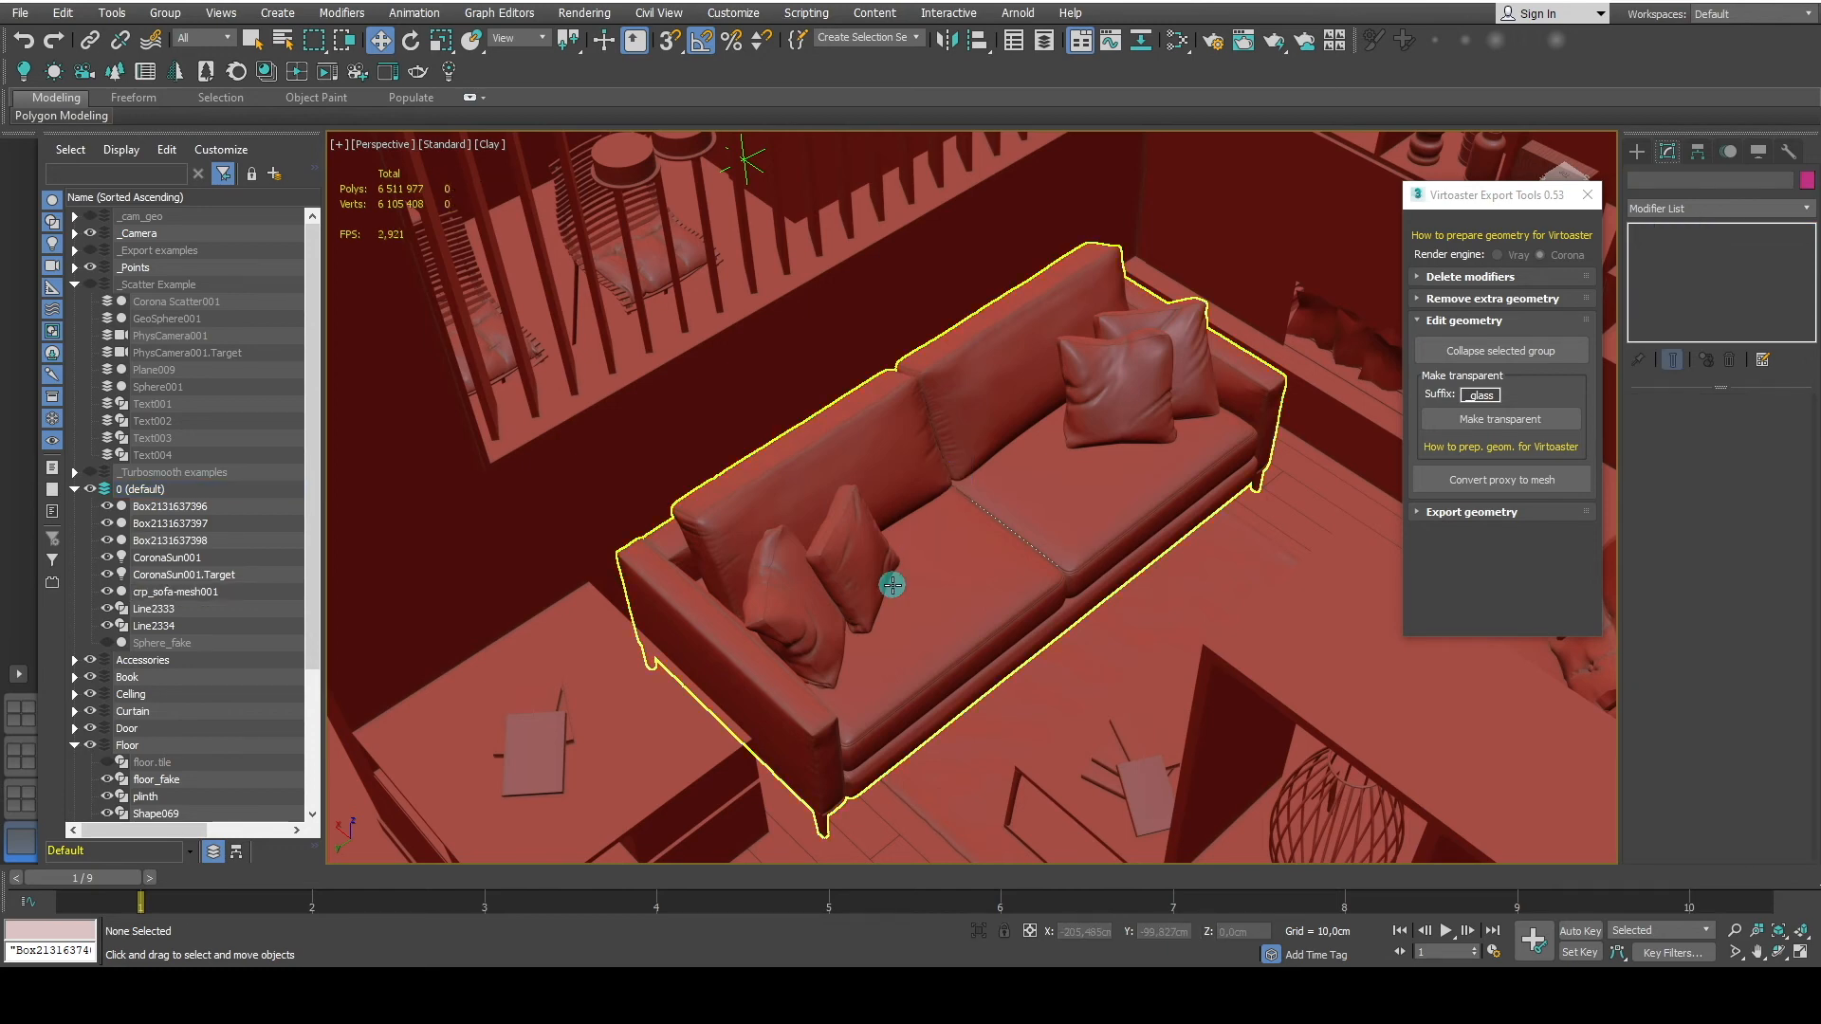
Set the export path to highpoly.obj on the Desktop and export the scene geometry.
{"action": "key", "text": "z"}
{"action": "left_click", "coordinate": [1471, 512]}
{"action": "left_click", "coordinate": [1498, 559]}
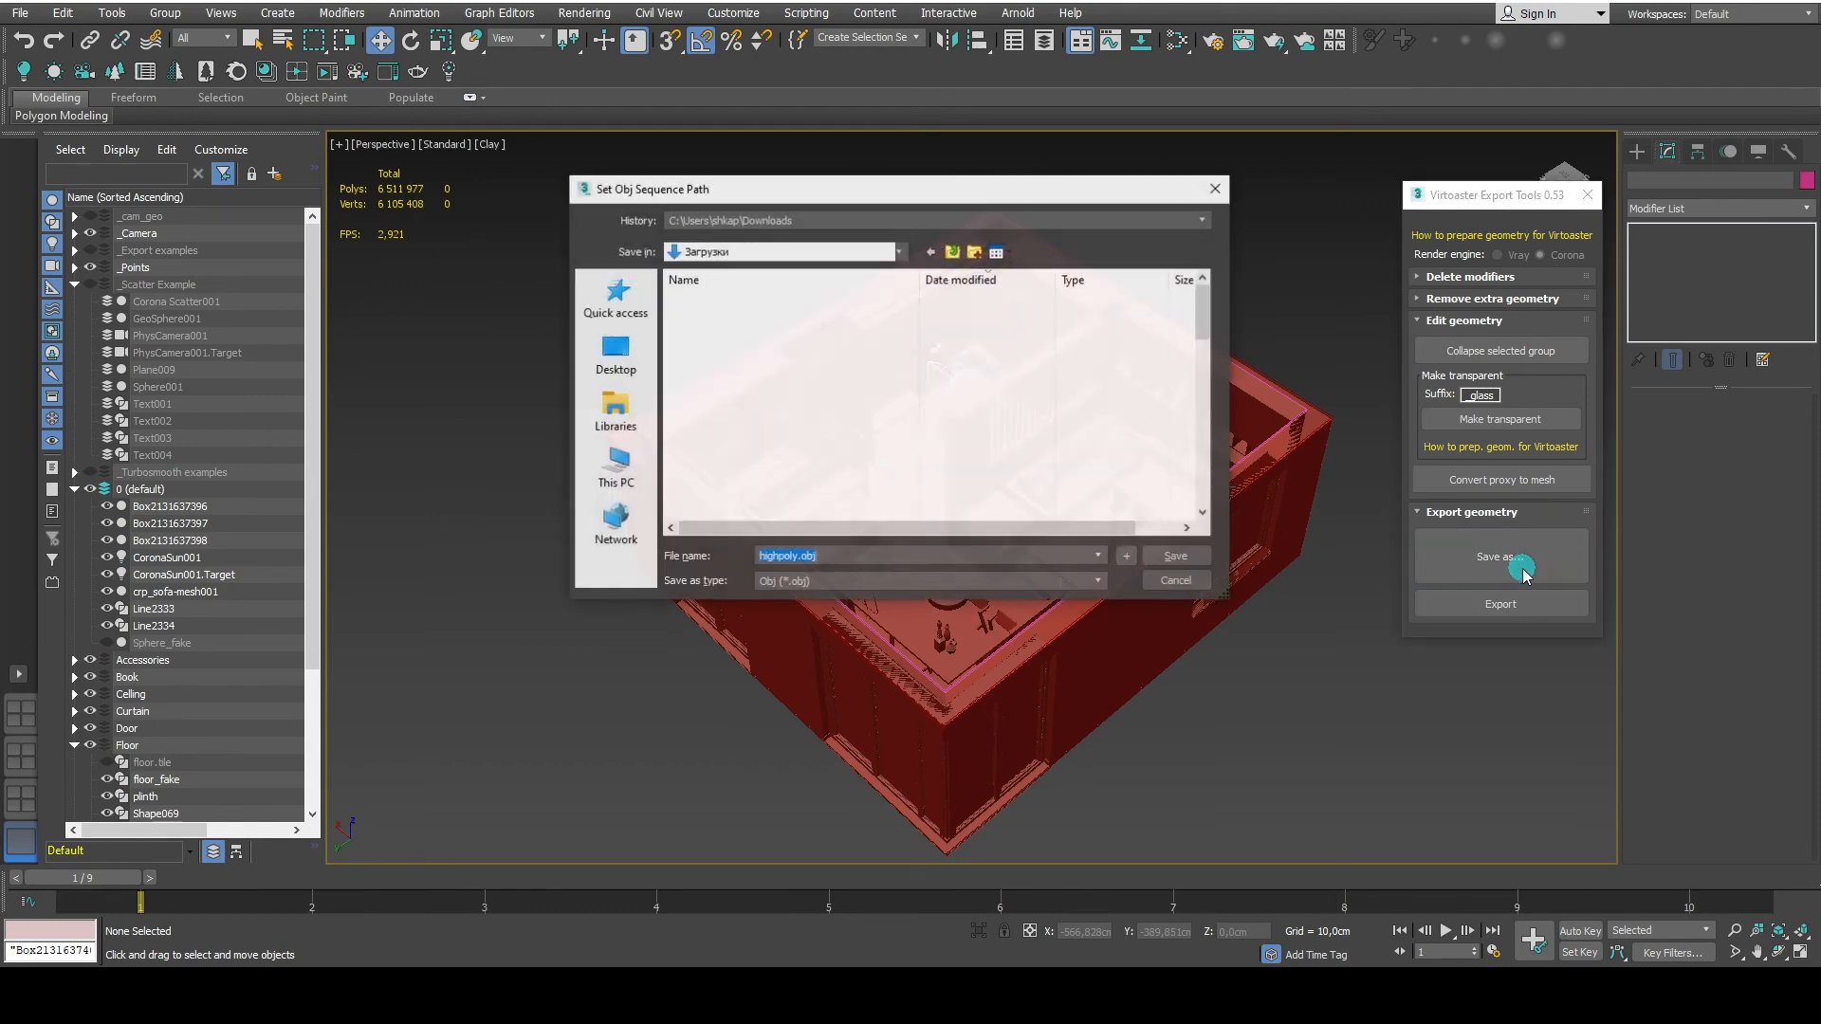
{"action": "left_click", "coordinate": [615, 351]}
{"action": "left_click", "coordinate": [1180, 557]}
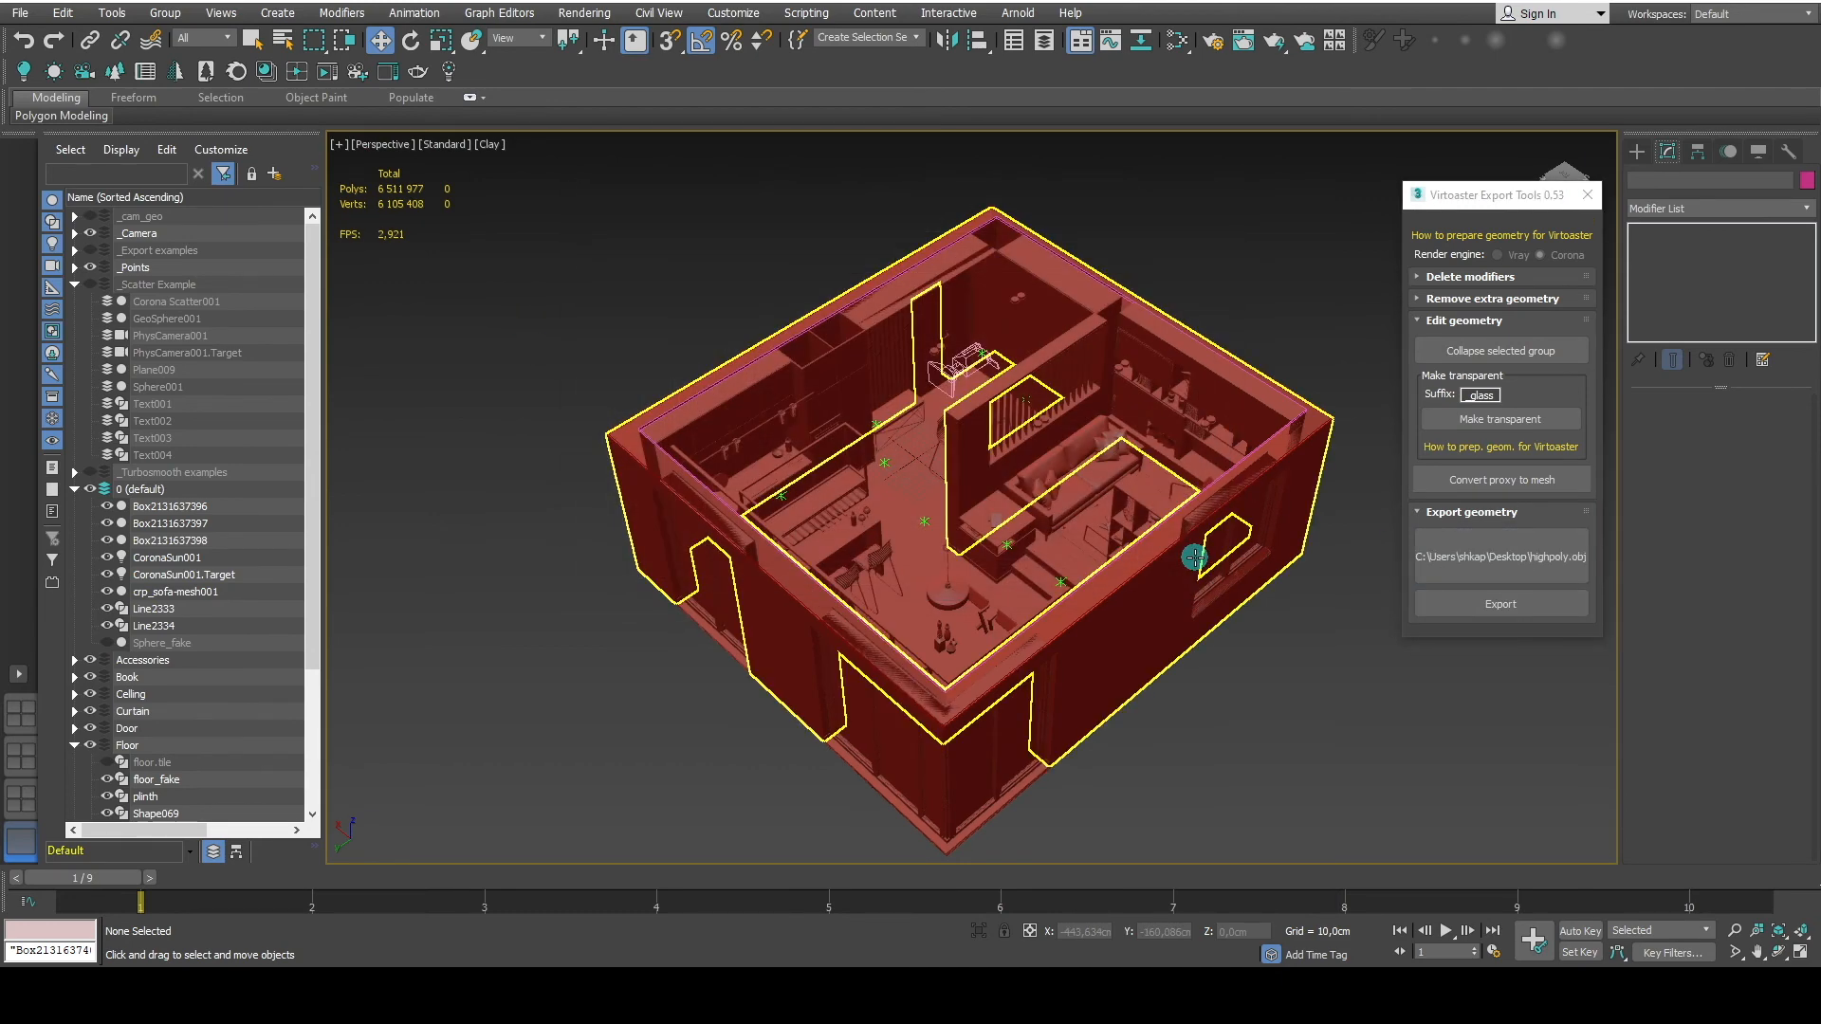
{"action": "left_click", "coordinate": [1499, 604]}
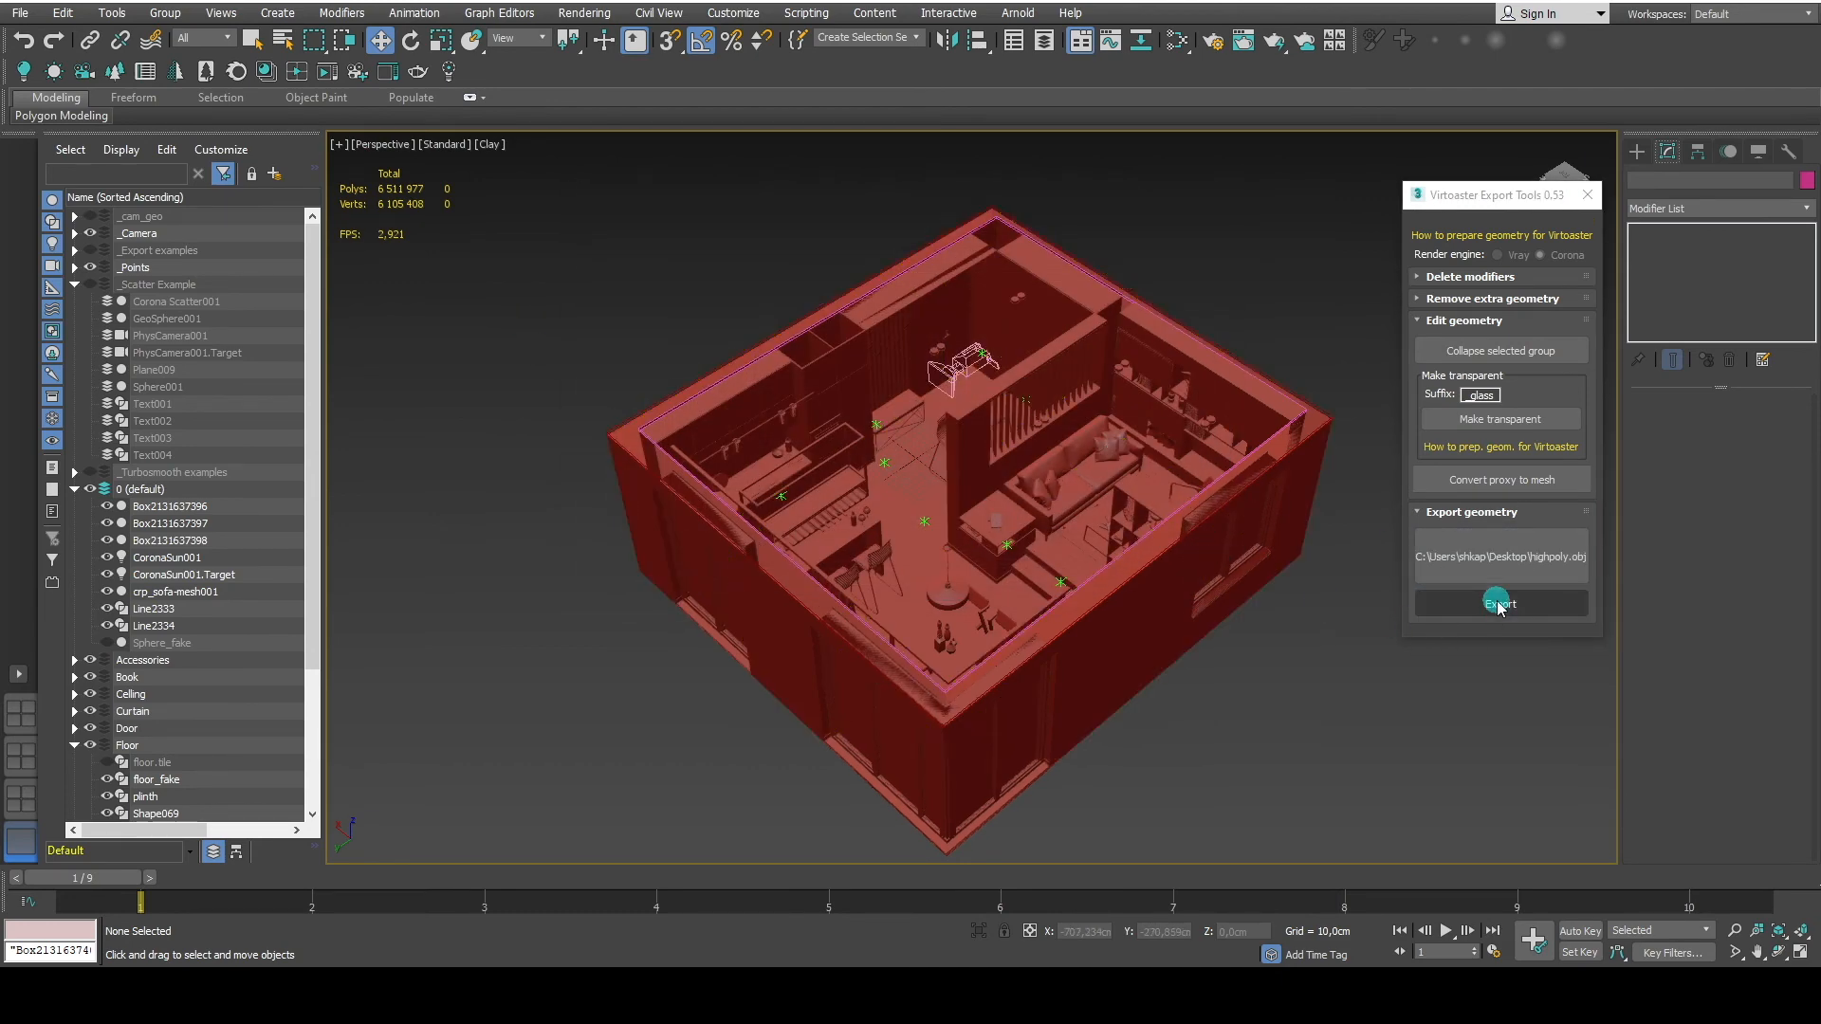